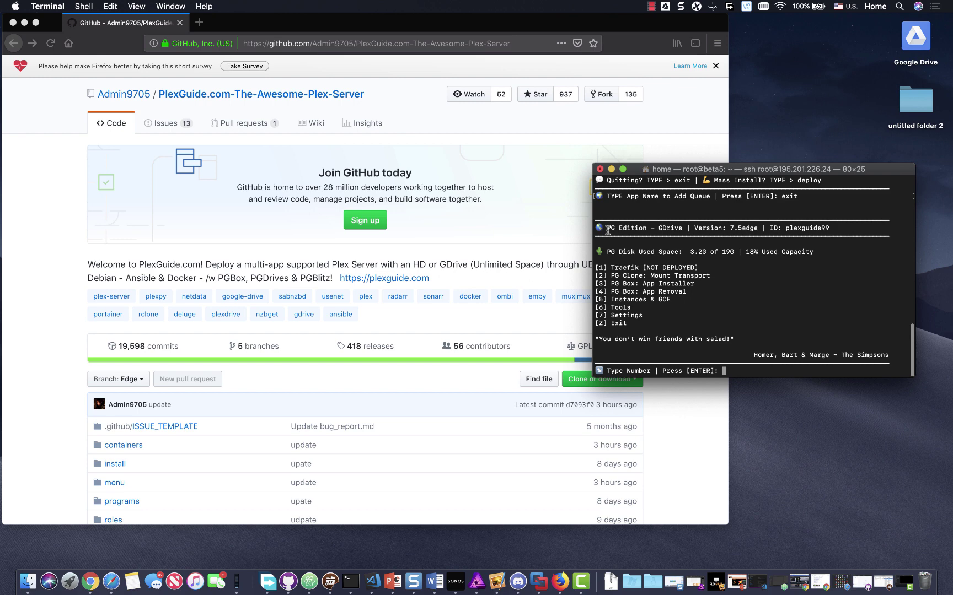
- Open the PlexGuide app installer (option 3) and queue nzbget and sonarr
text(3)
key(Return)
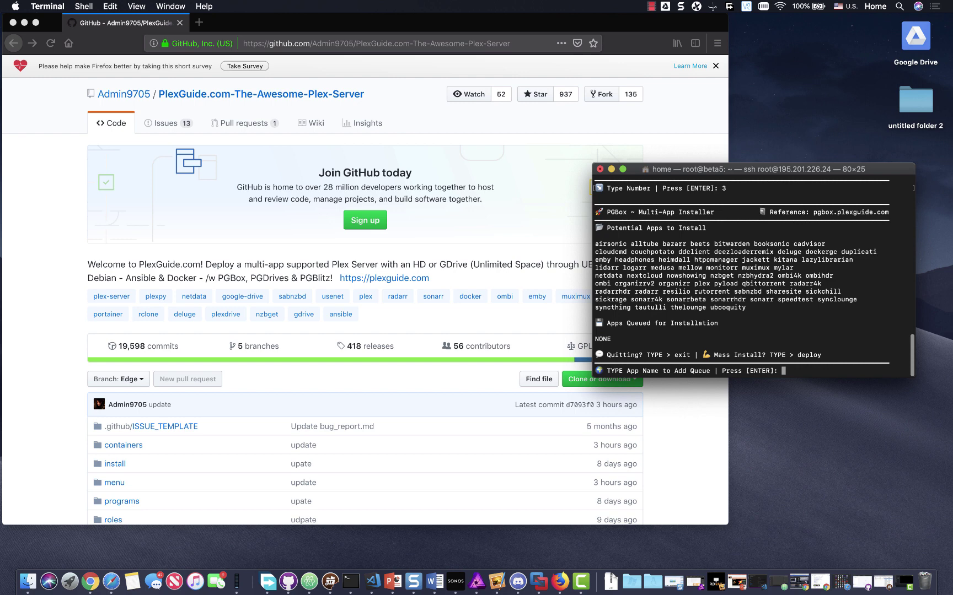
text(nzbget)
key(Return)
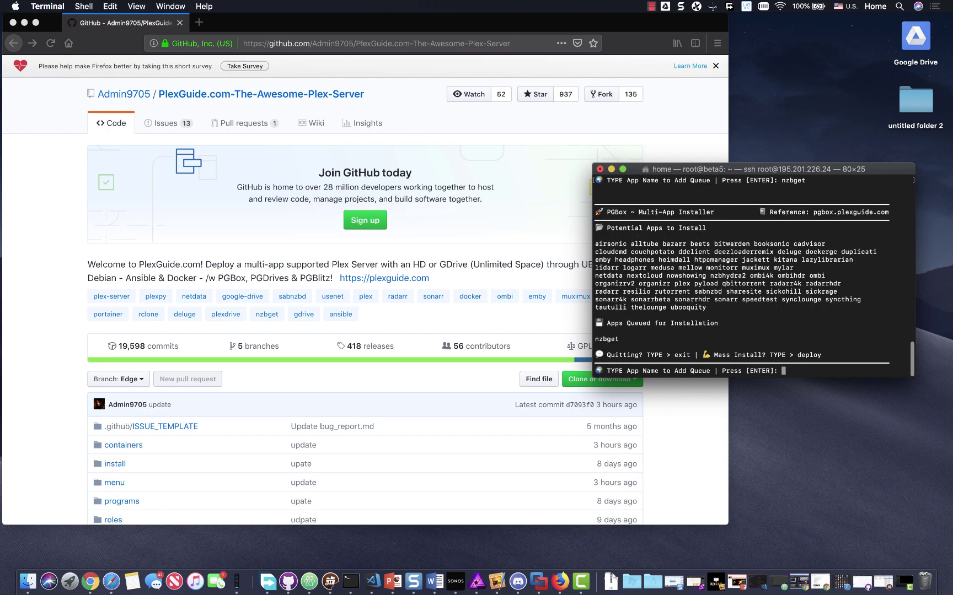
text(sonarr)
key(Return)
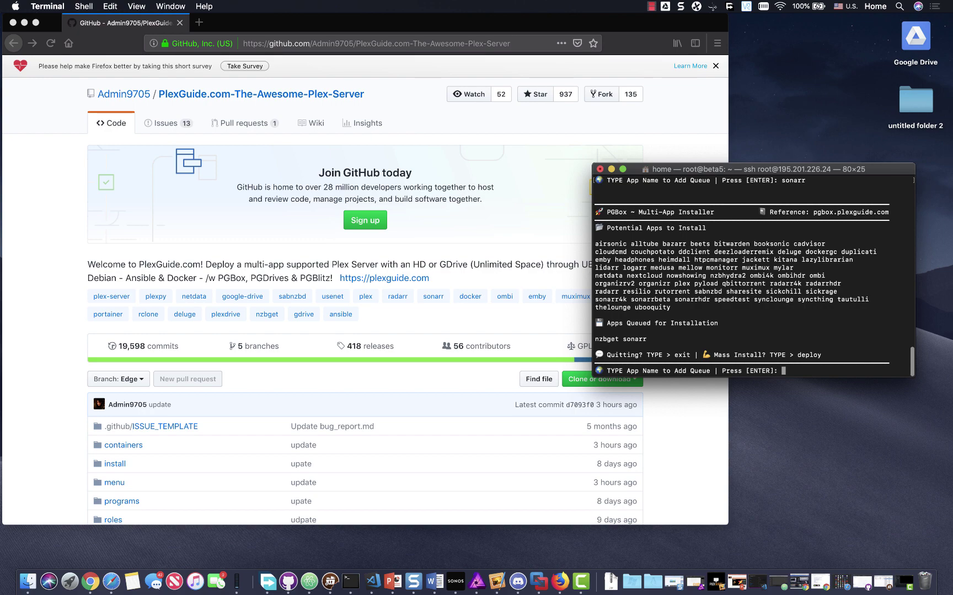
- Deploy the queued apps with the linuxserver/sonarr image (1) and no cron jobs (1)
text(deploy)
key(Return)
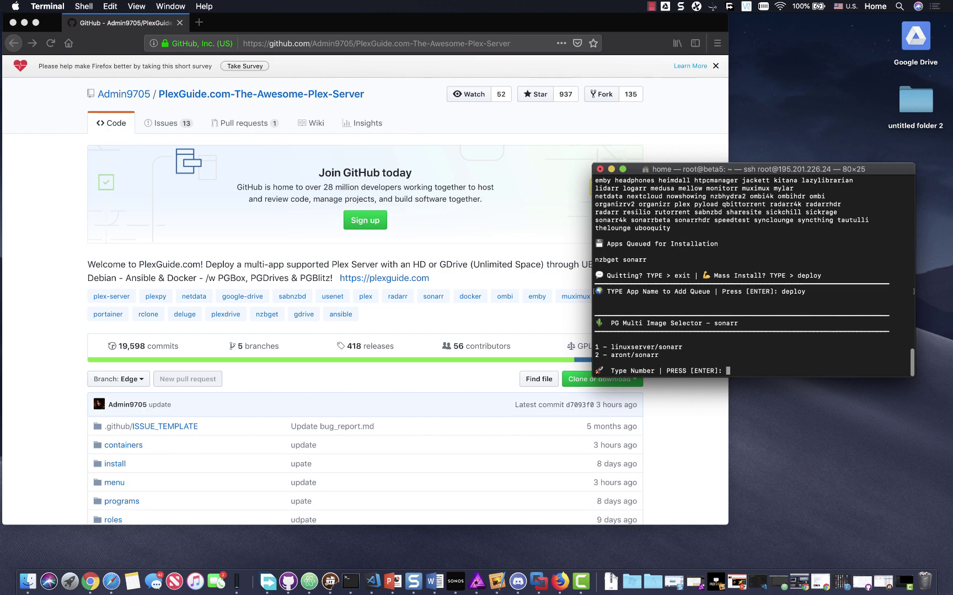
text(1)
key(Return)
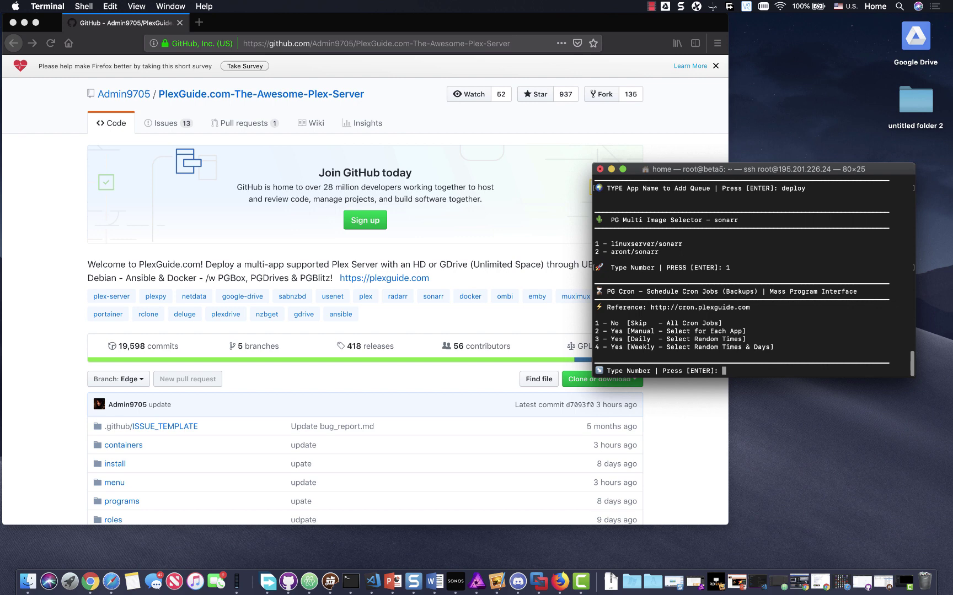
text(1)
key(Return)
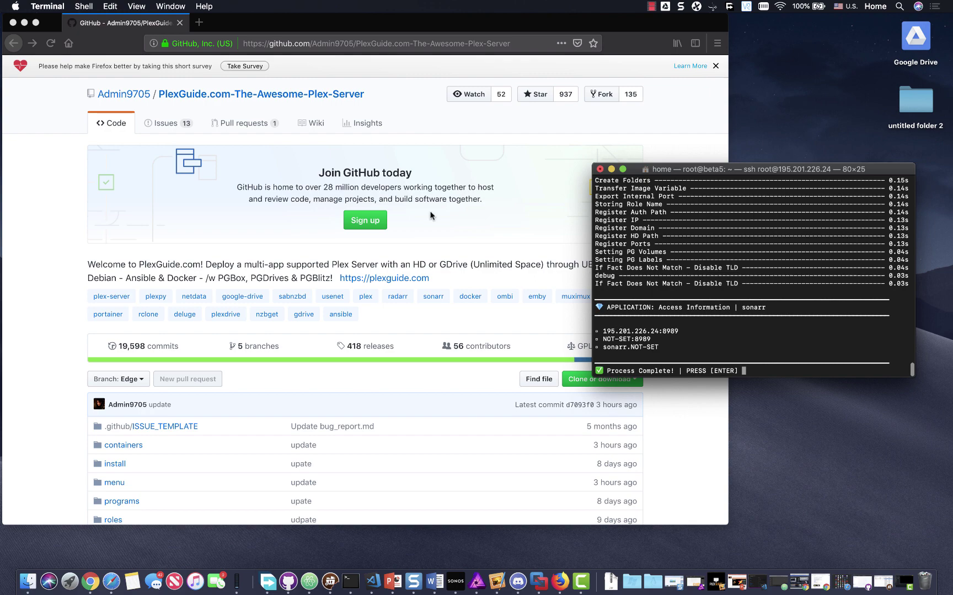
- Copy Sonarr's address 195.201.226.24:8989 from the terminal and load it in Firefox
click(353, 44)
click(760, 245)
drag(679, 332, 602, 331)
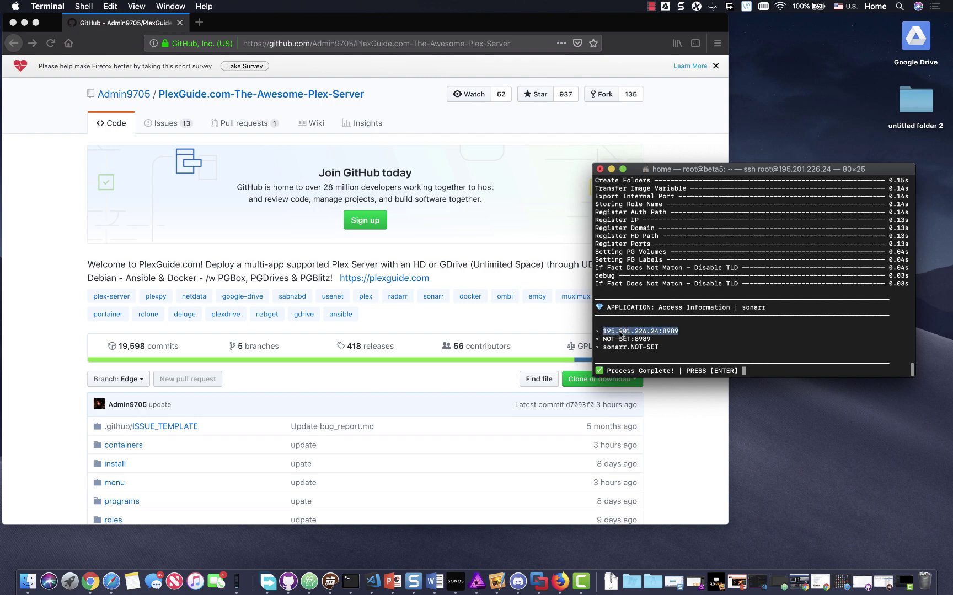
right_click(620, 333)
click(639, 384)
click(326, 42)
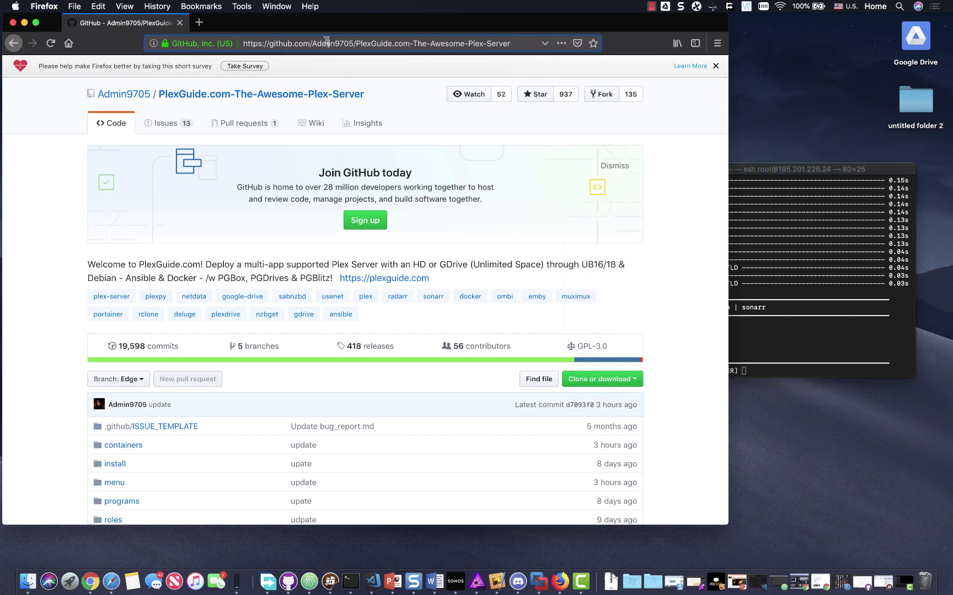
click(326, 42)
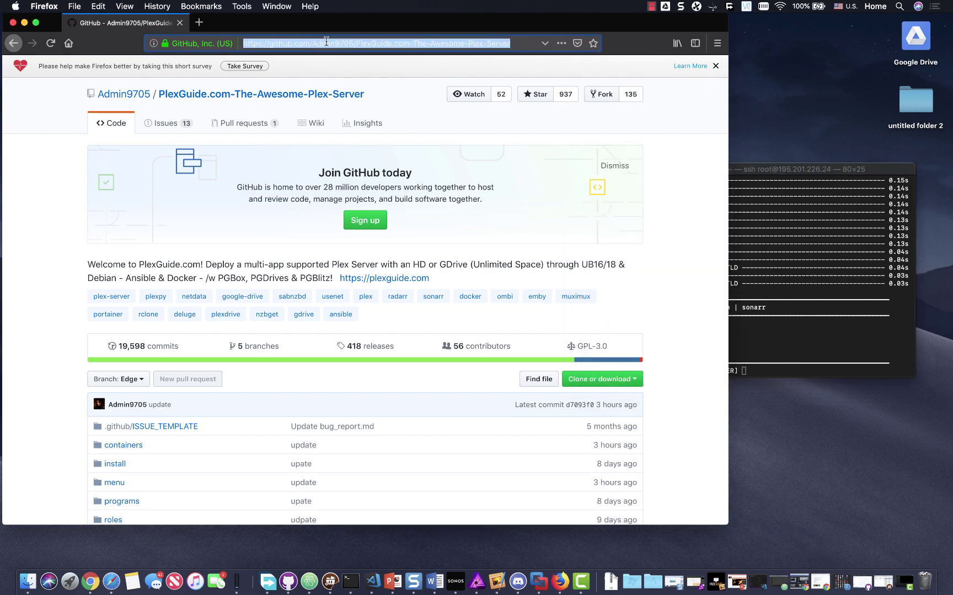
key(super+v)
key(Return)
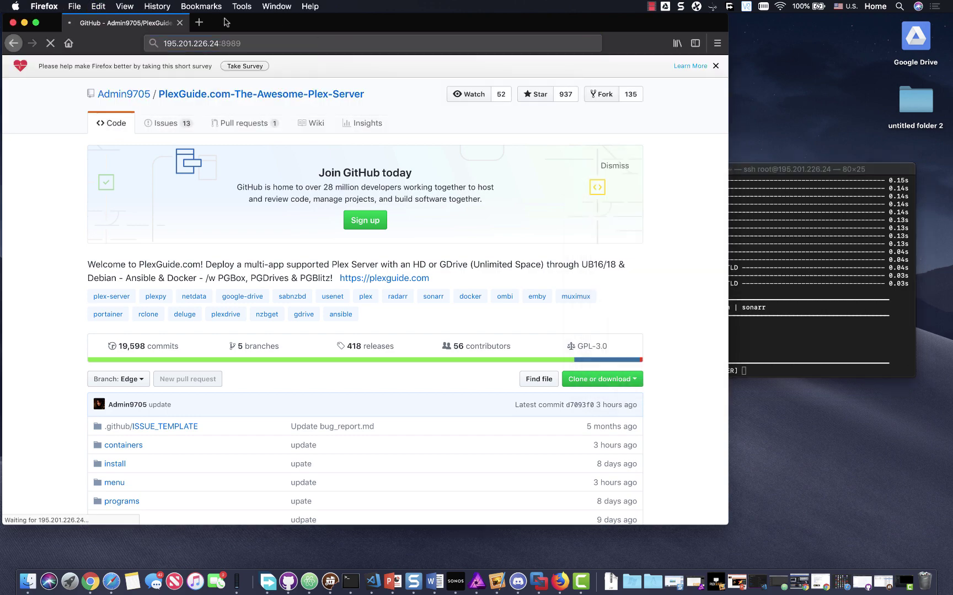
- Open NZBGet at 195.201.226.24:6789 in a second Firefox tab
click(199, 22)
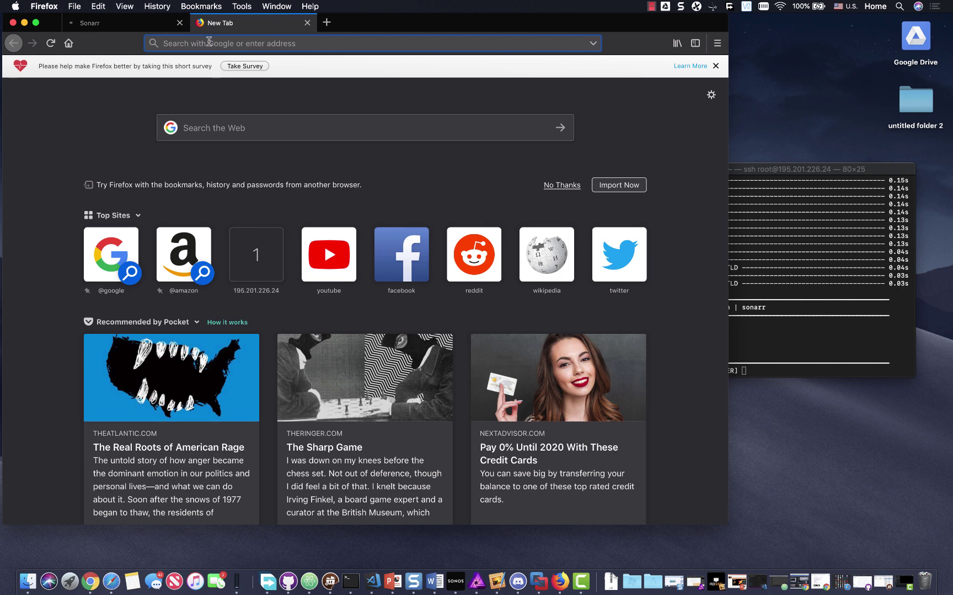
key(super+v)
key(BackSpace)
key(BackSpace)
key(BackSpace)
key(BackSpace)
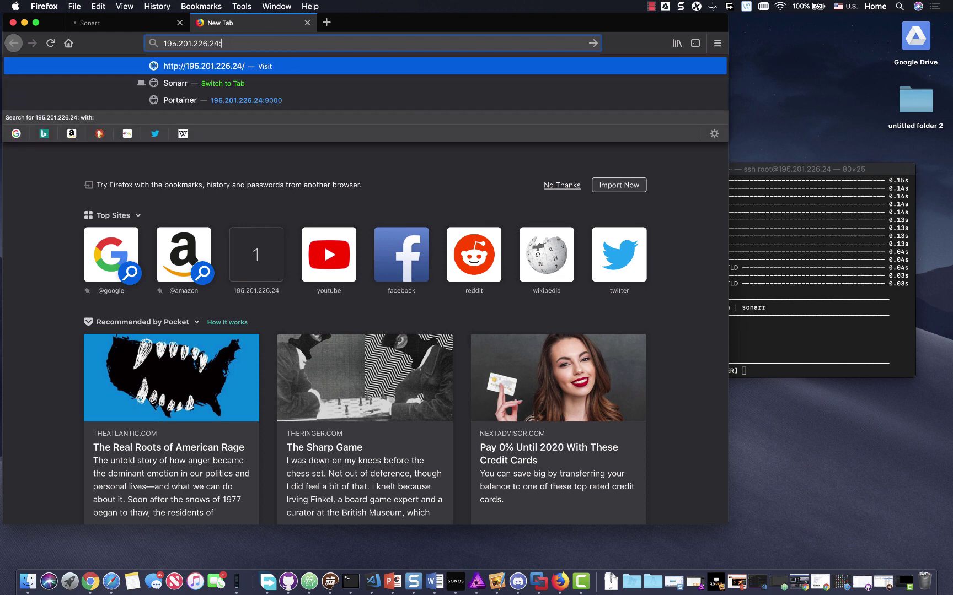
text(6789)
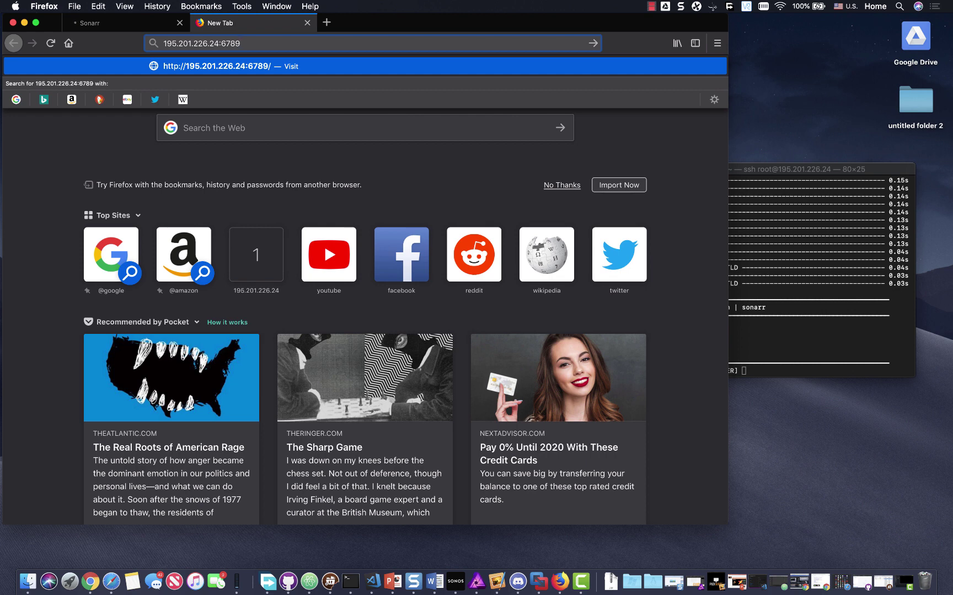
key(Return)
click(111, 22)
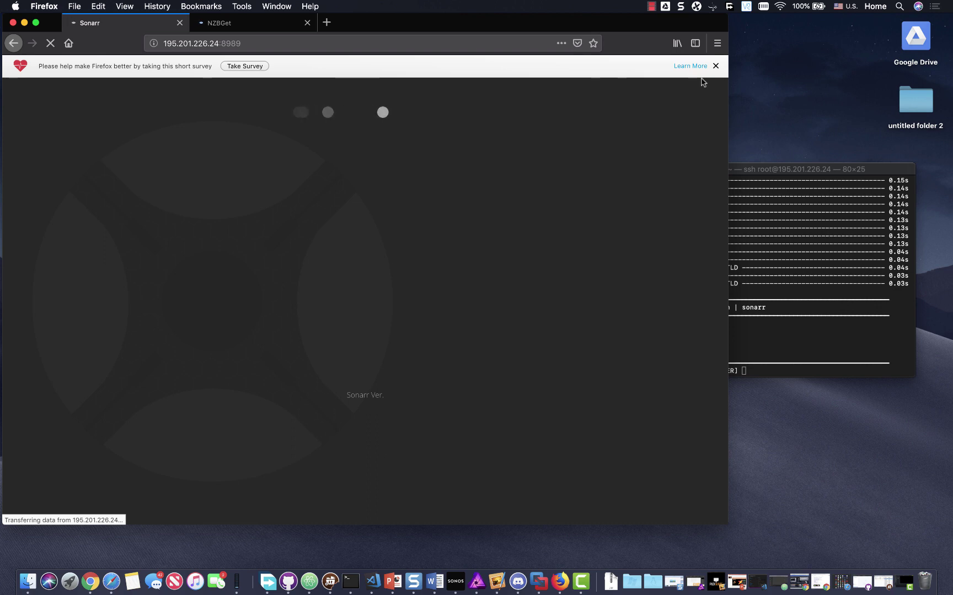
- Check Sonarr's empty series library, then finish on NZBGet's empty Downloads queue
click(230, 23)
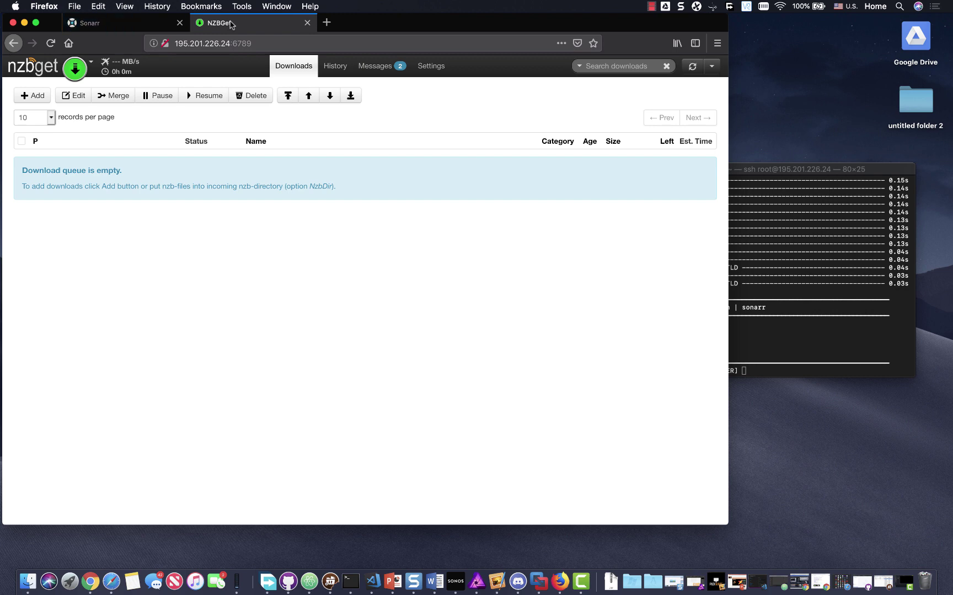
click(134, 30)
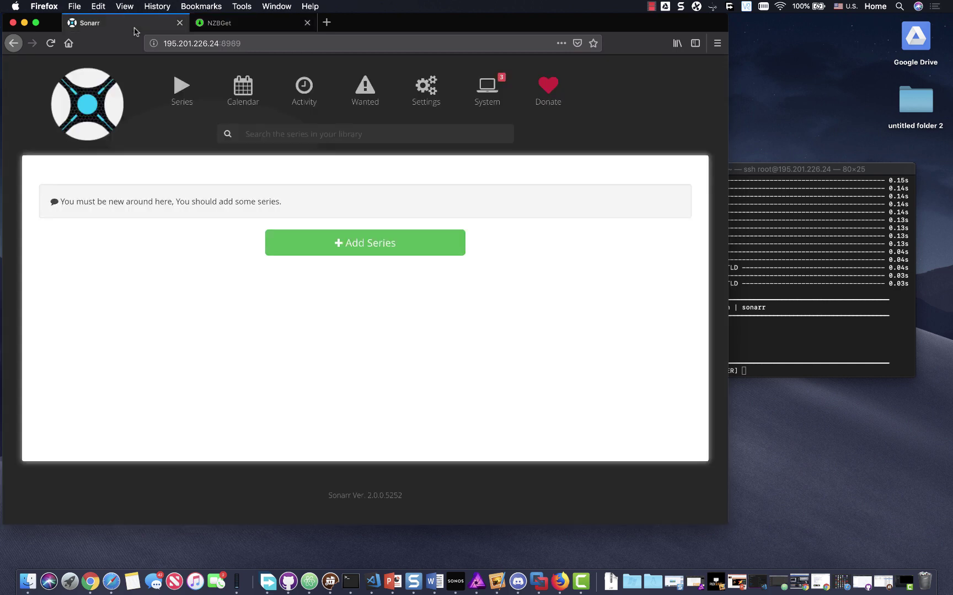
click(219, 23)
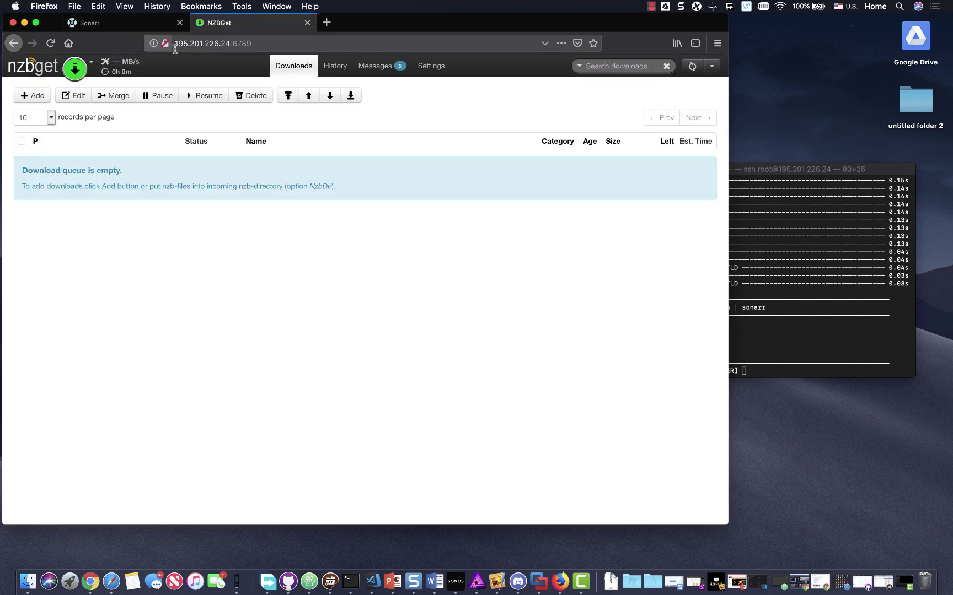
click(120, 23)
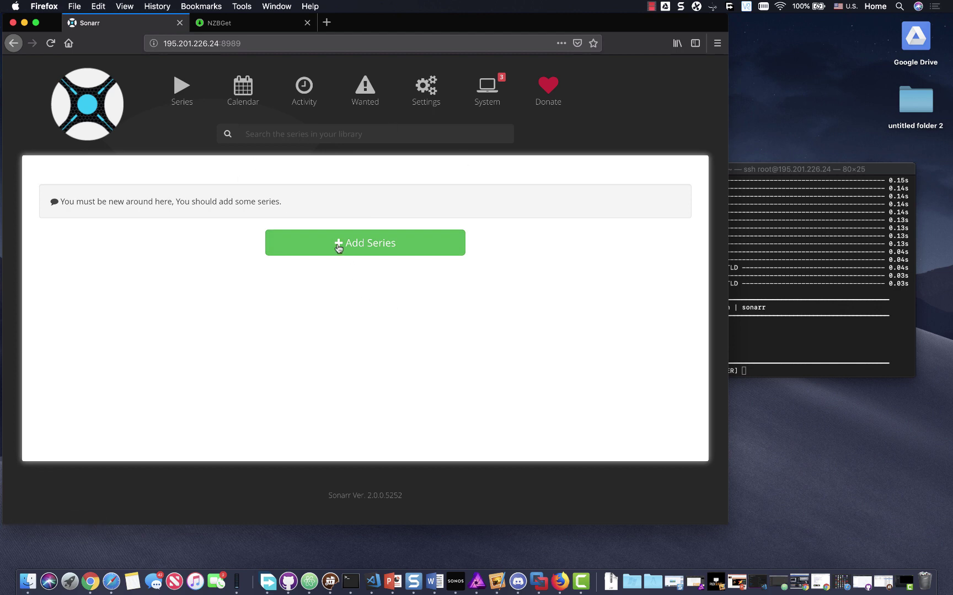
click(272, 22)
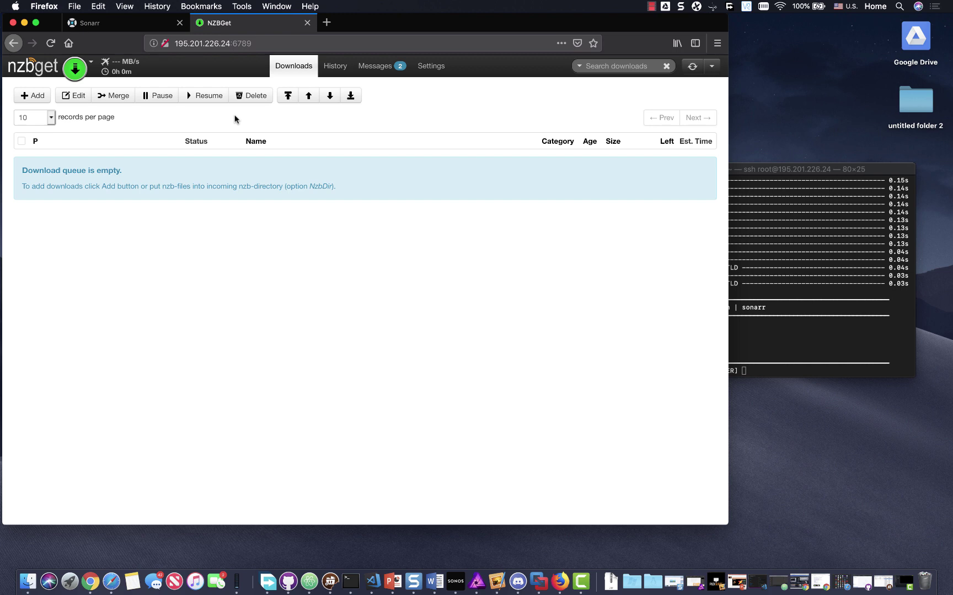
- Suspend PlexGuide with Ctrl+Z, cd into /mnt/nzbget and list it with ls -la
click(775, 312)
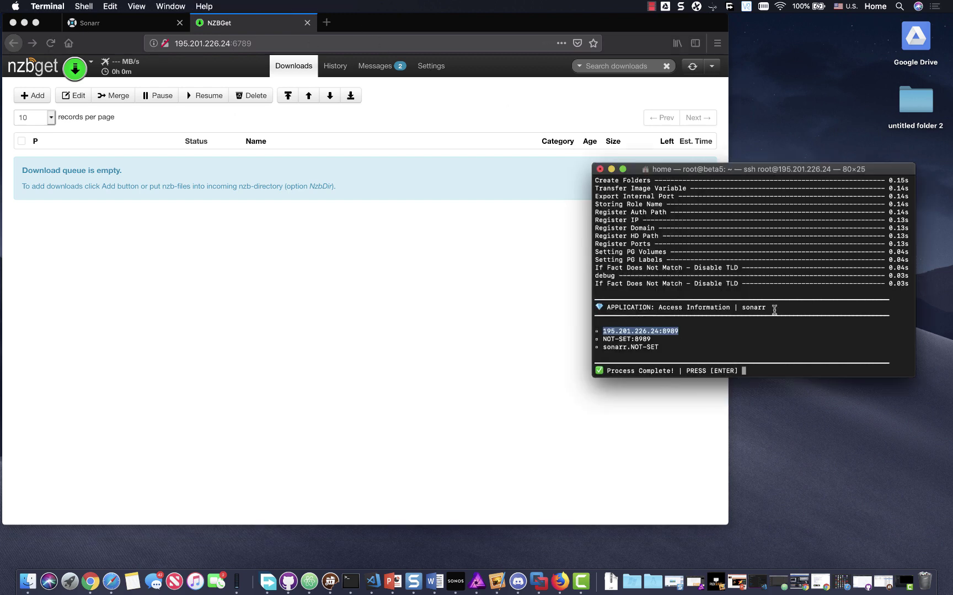
key(ctrl+z)
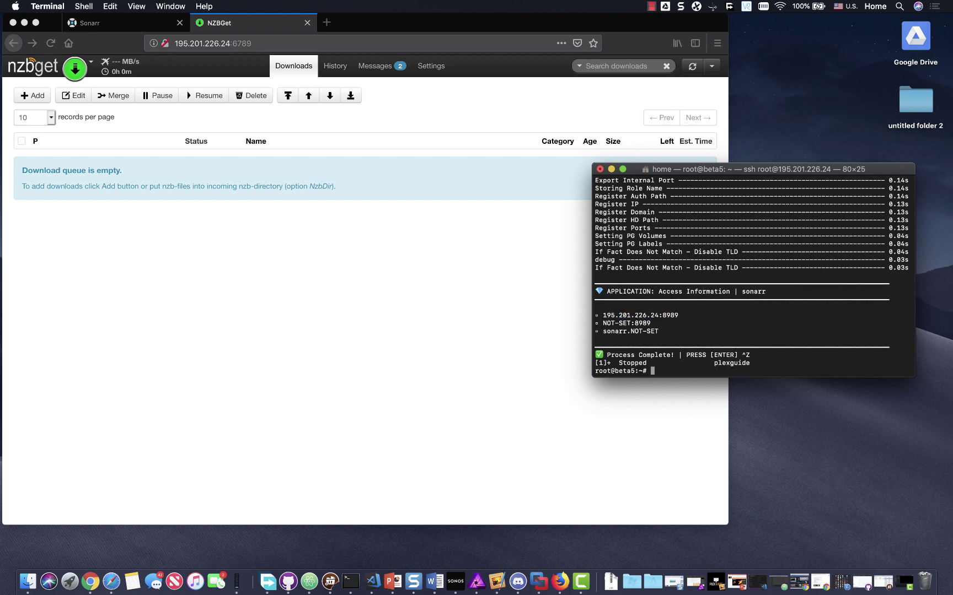
text(cd /mnt/nzbget)
key(Return)
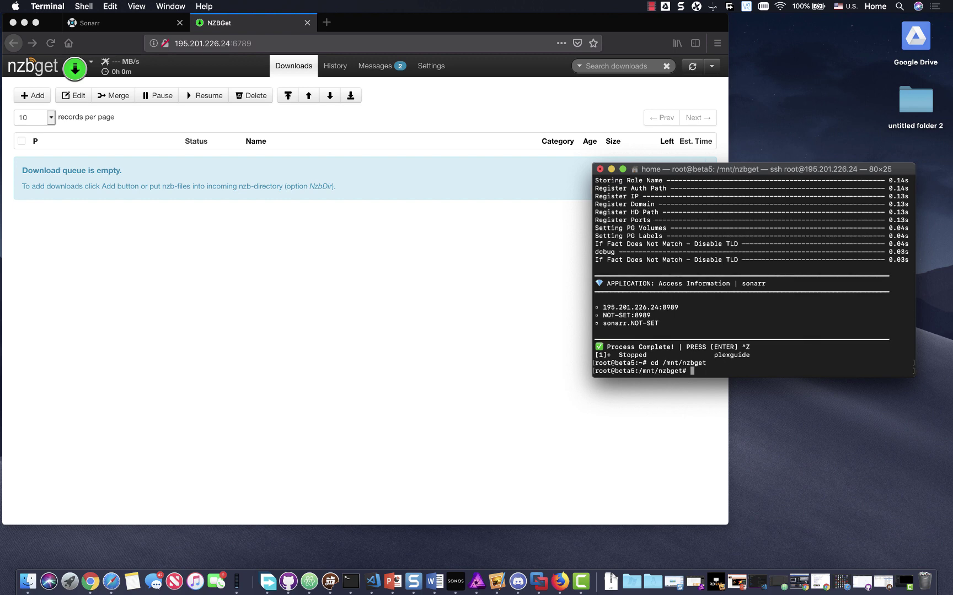
text(ls -la)
key(Return)
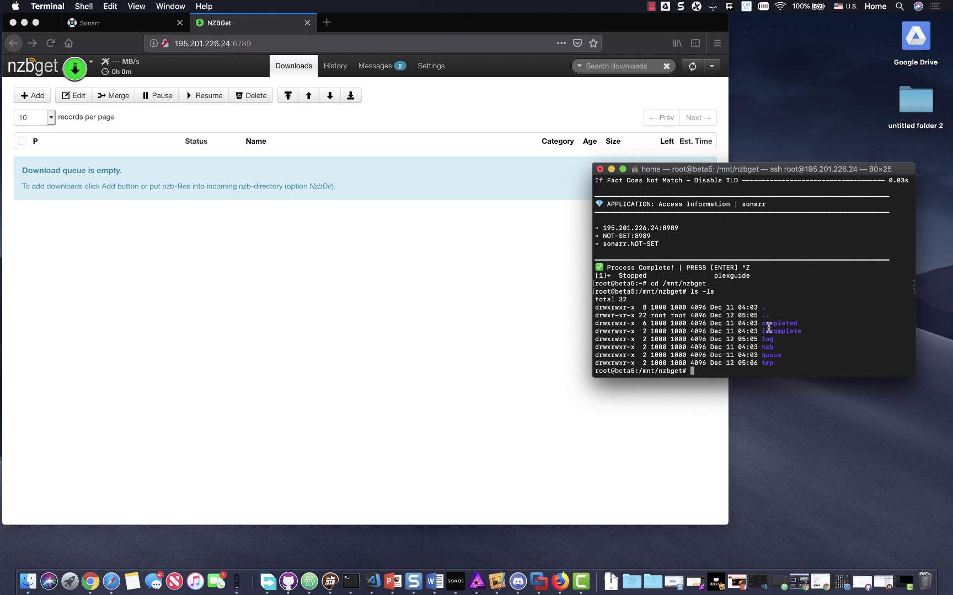
click(468, 302)
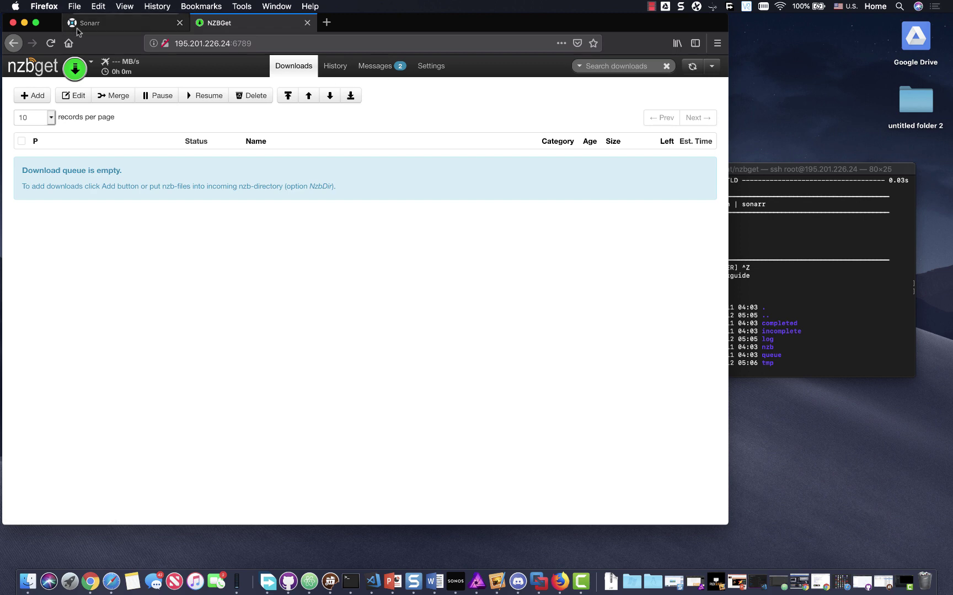
- In Sonarr's Settings > Download Client, start adding a new download client
click(83, 26)
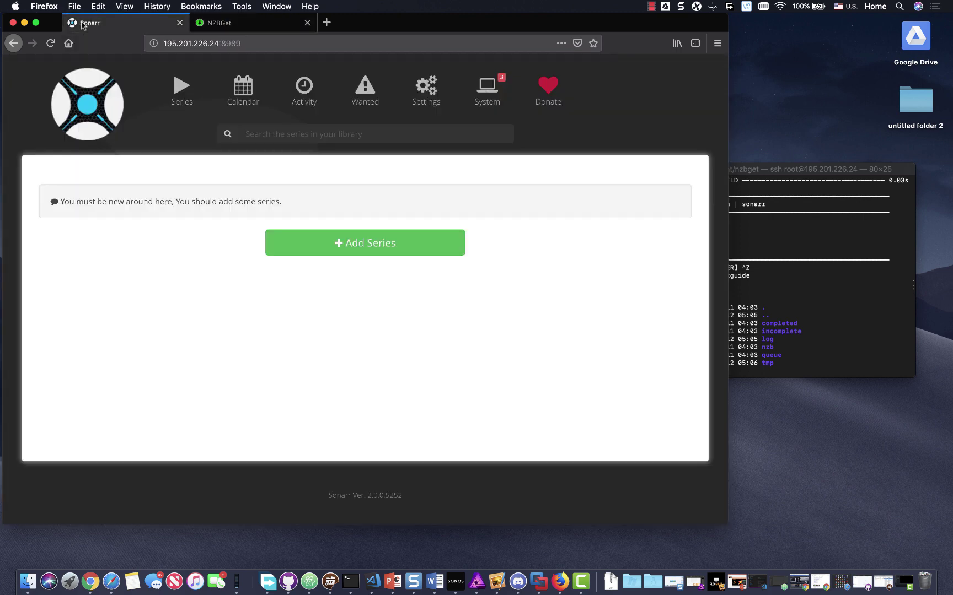
click(428, 105)
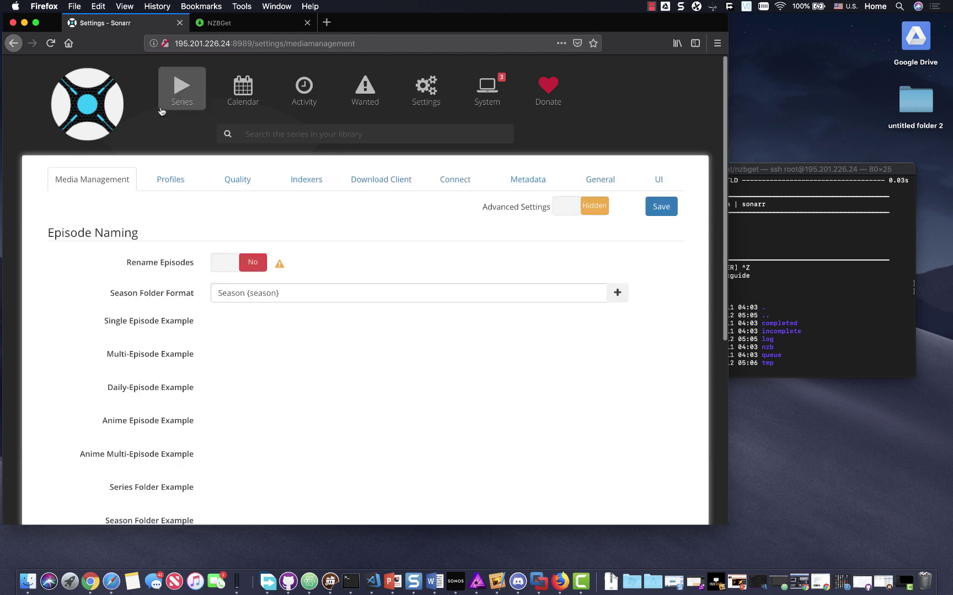
click(356, 178)
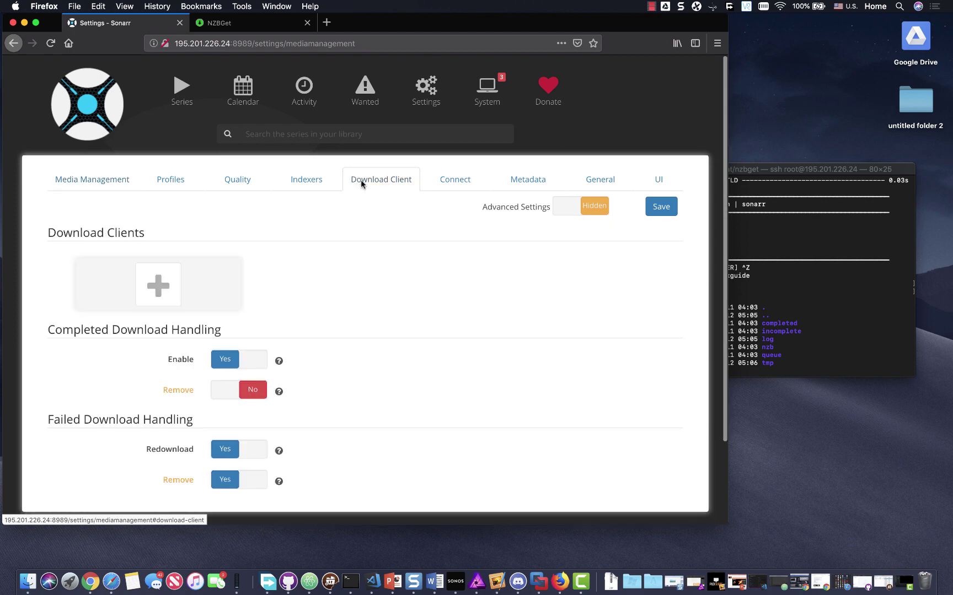
click(184, 290)
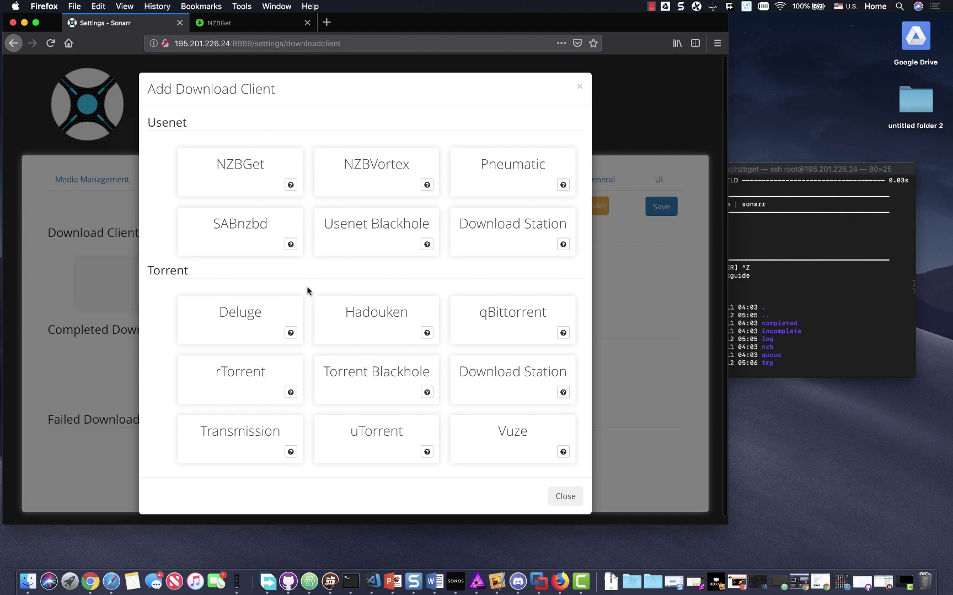
- Choose NZBGet, name the client nzbget, and test the connection with host localhost
click(272, 177)
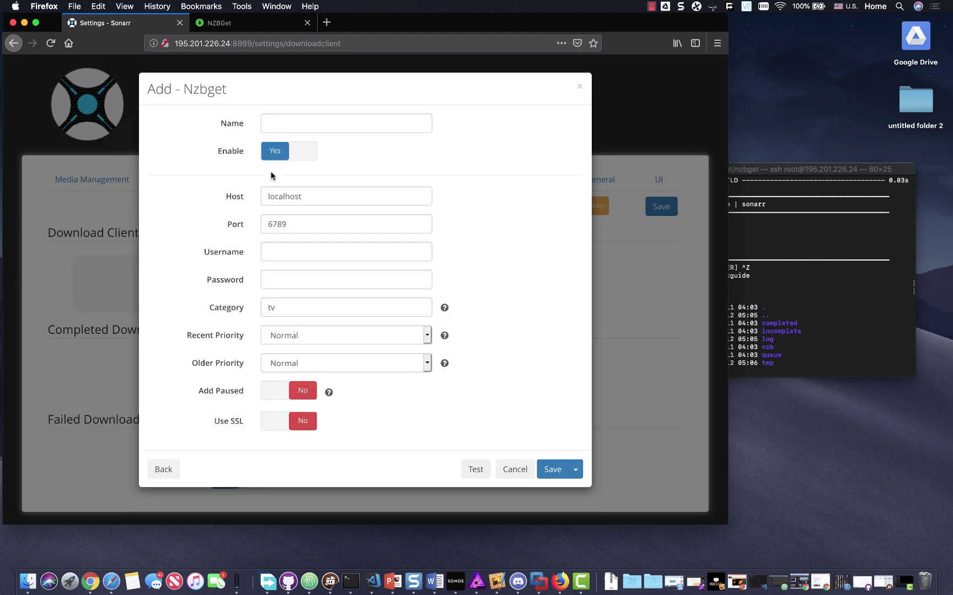
click(280, 123)
text(nzbget)
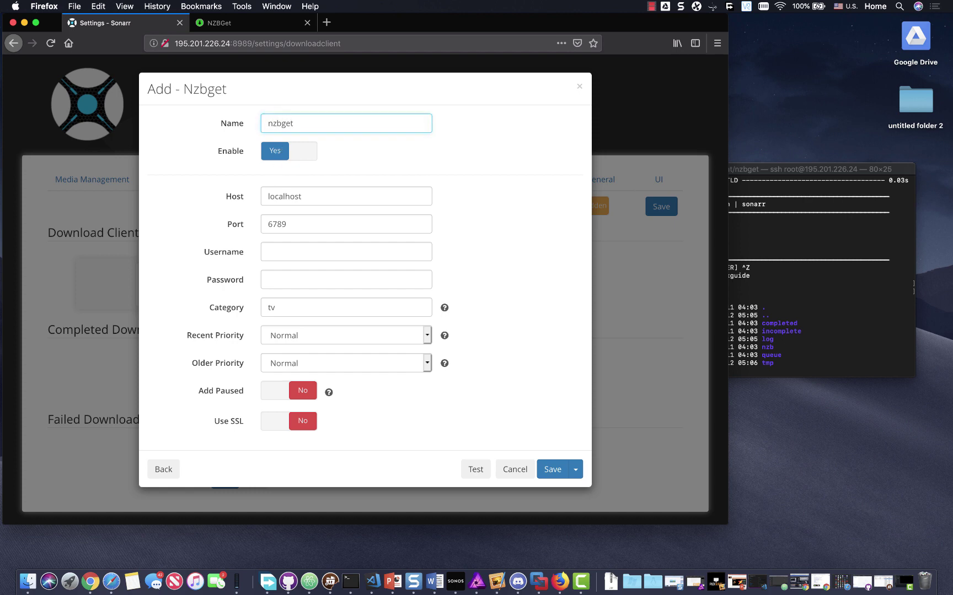
key(Tab)
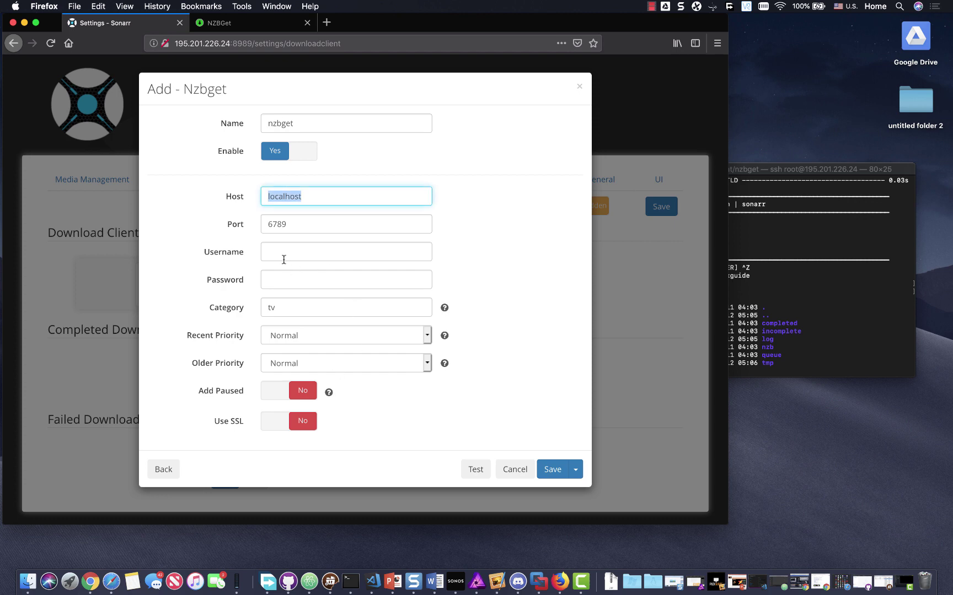
click(475, 470)
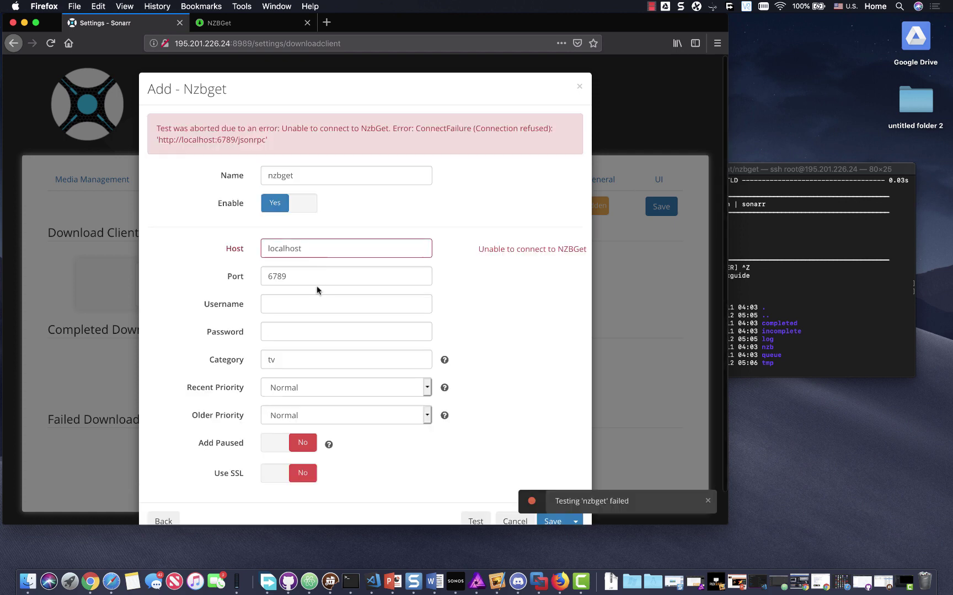
- Change the host to 195.201.226.24 and retest the connection
click(308, 247)
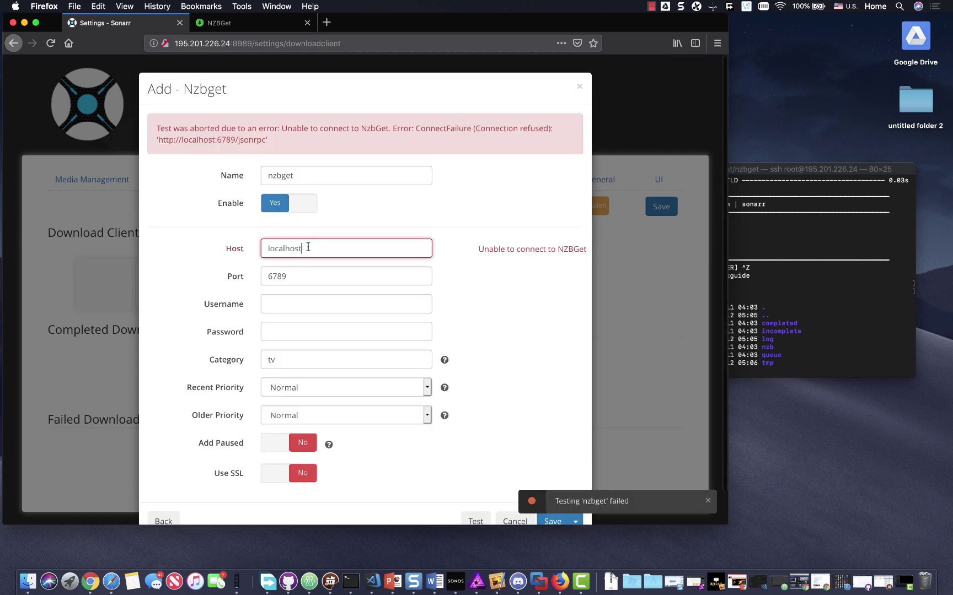
double_click(293, 247)
text(195.201.226.24)
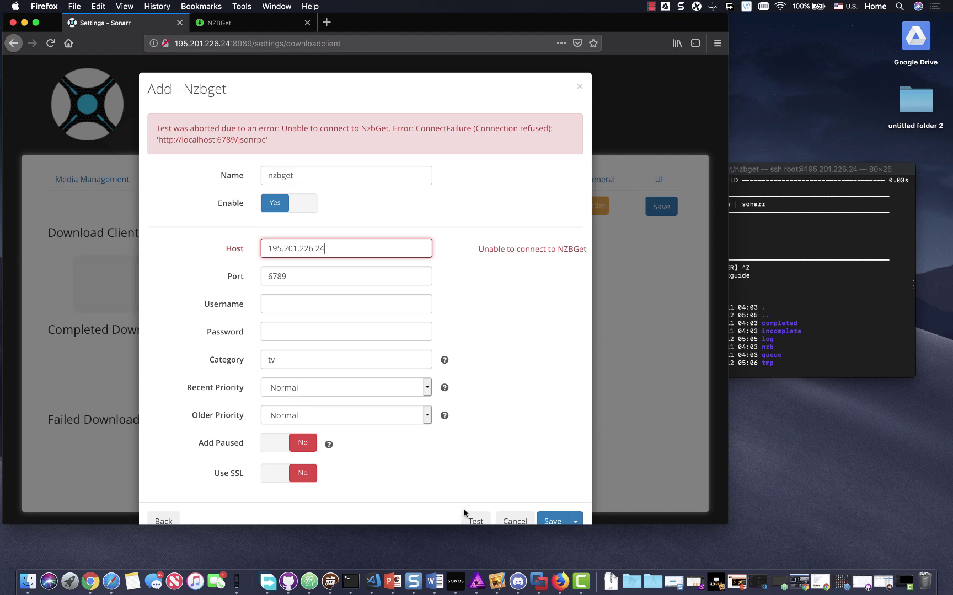
click(470, 517)
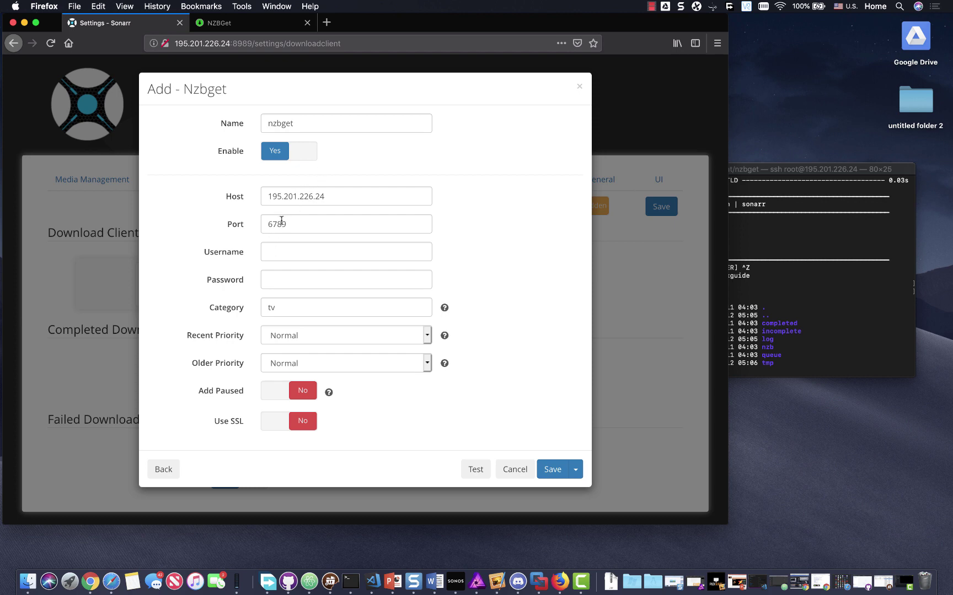
- Change the host to nzbget and test the connection successfully
drag(329, 196, 205, 187)
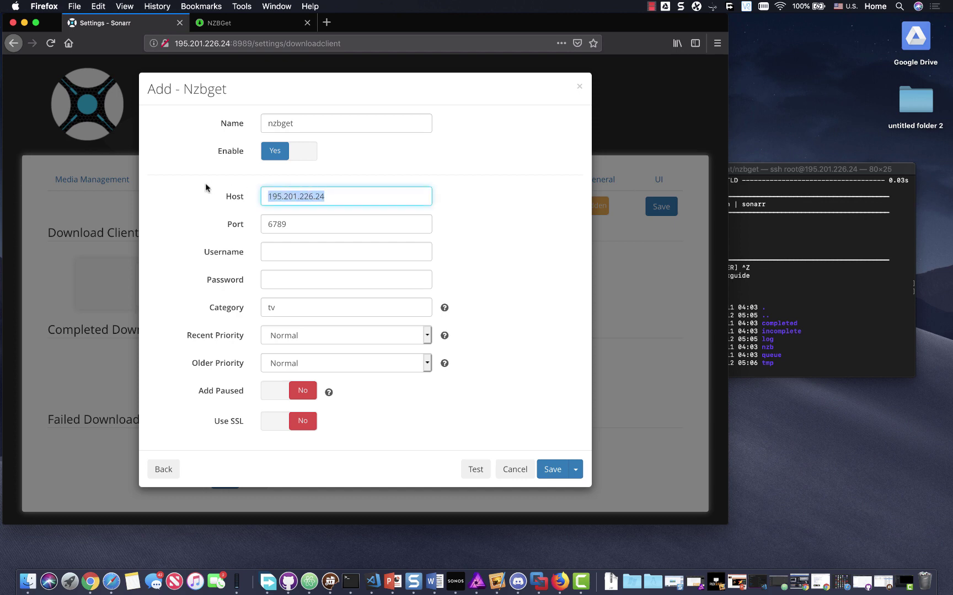
text(nzbget)
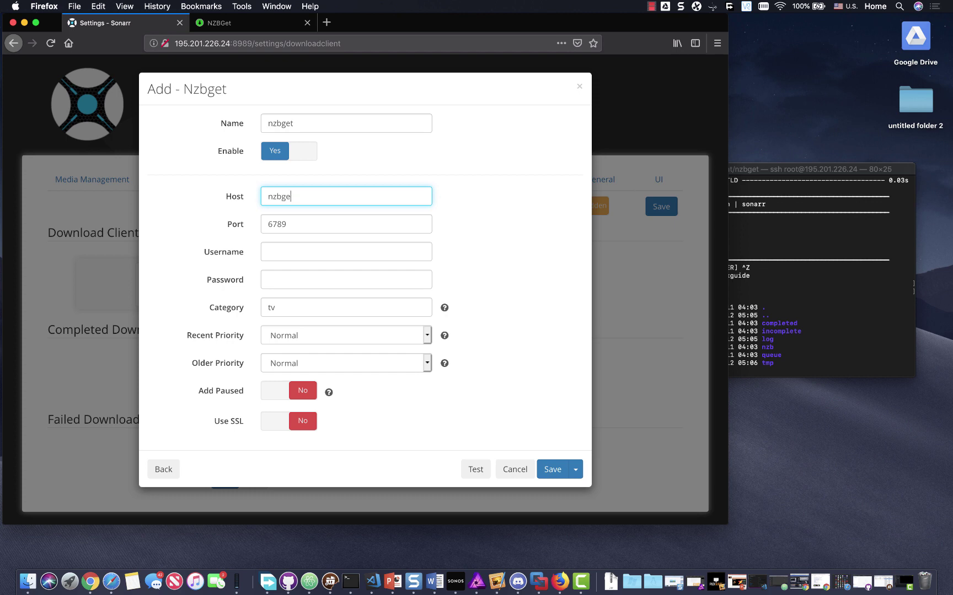
key(BackSpace)
key(BackSpace)
key(BackSpace)
text(bget)
click(473, 469)
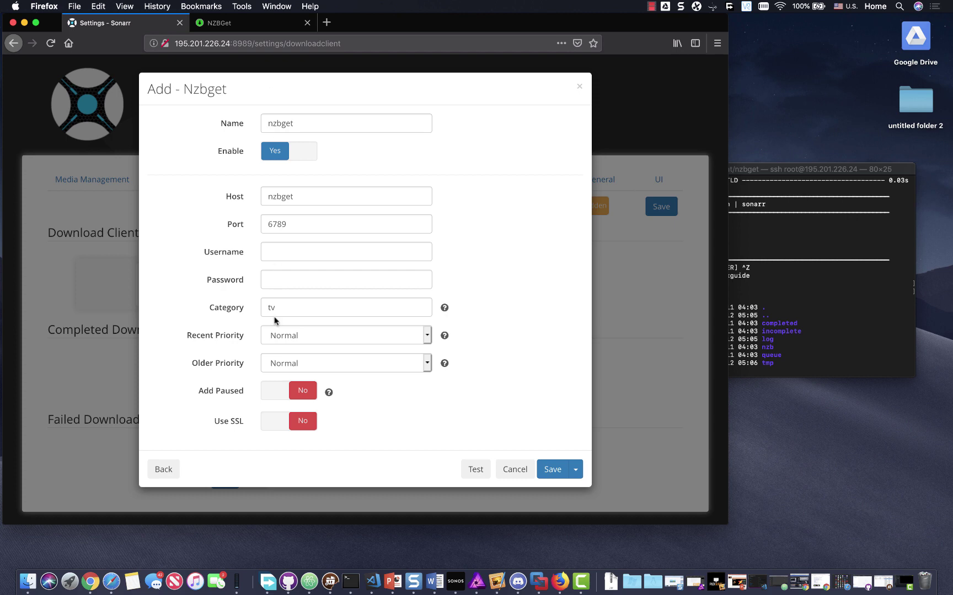
- Open NZBGet's Settings, scroll through the PATHS section, then go to NEWS-SERVERS
click(254, 22)
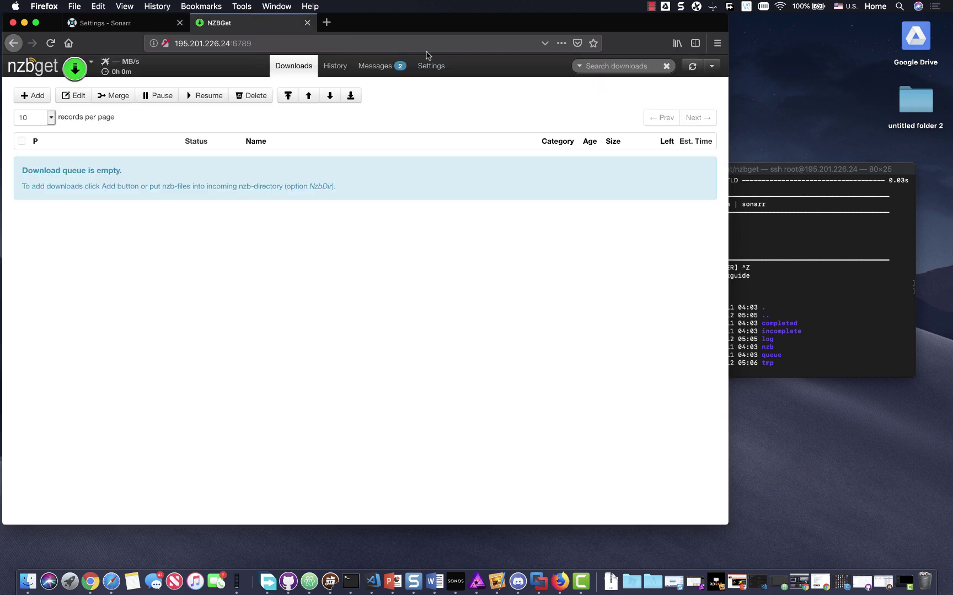
click(428, 59)
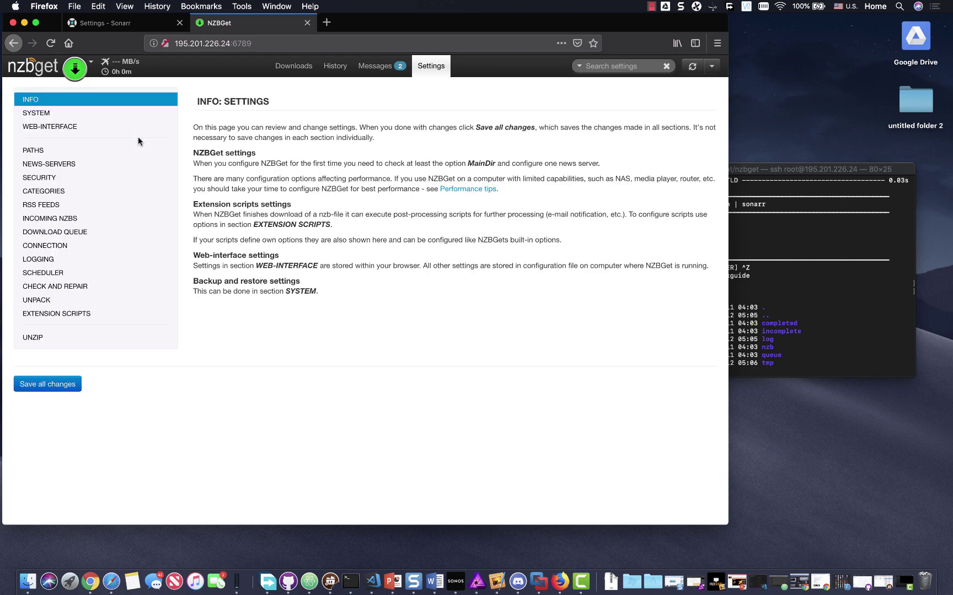
click(38, 151)
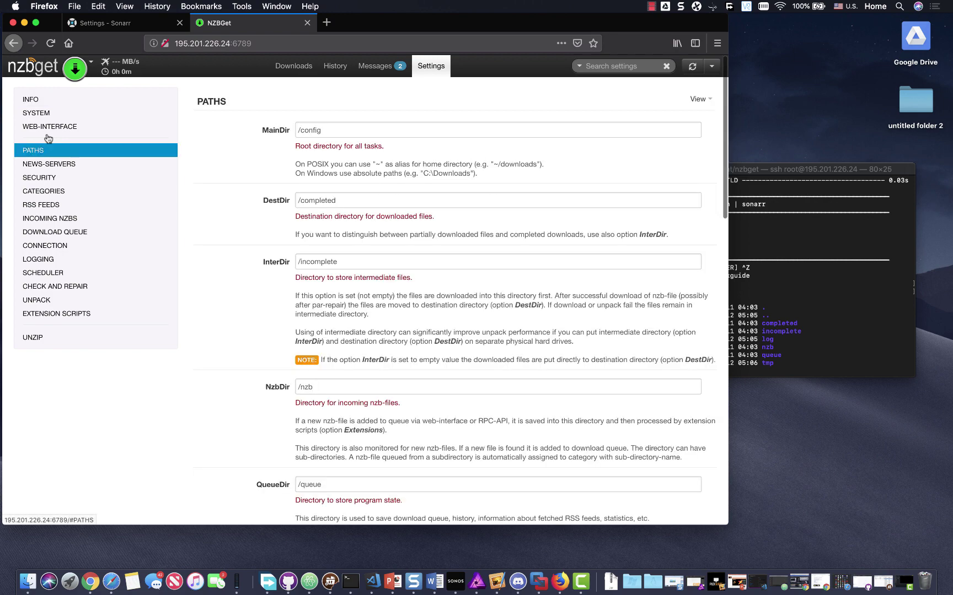
scroll(357, 188, down, 1)
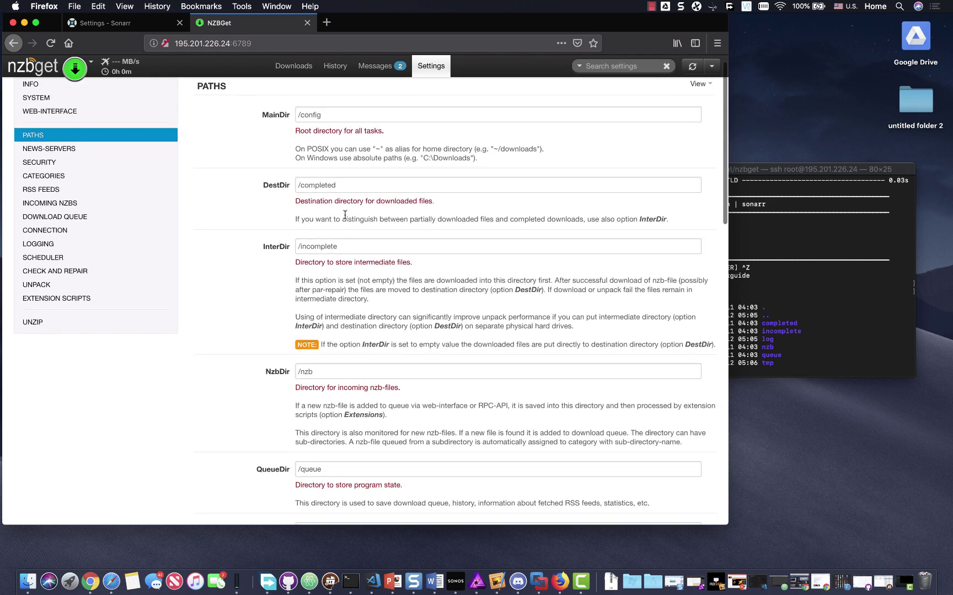
scroll(339, 146, down, 3)
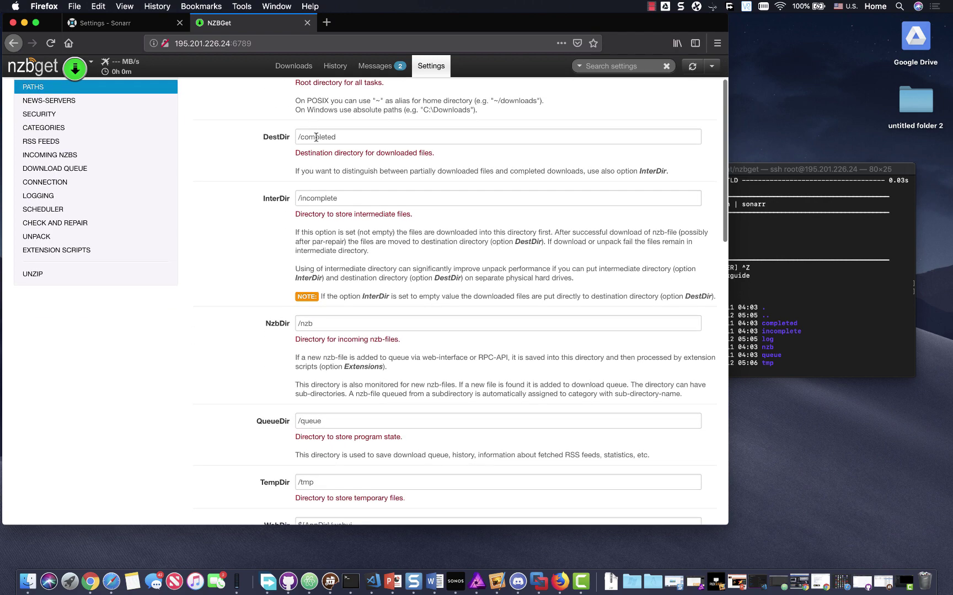
scroll(322, 311, down, 5)
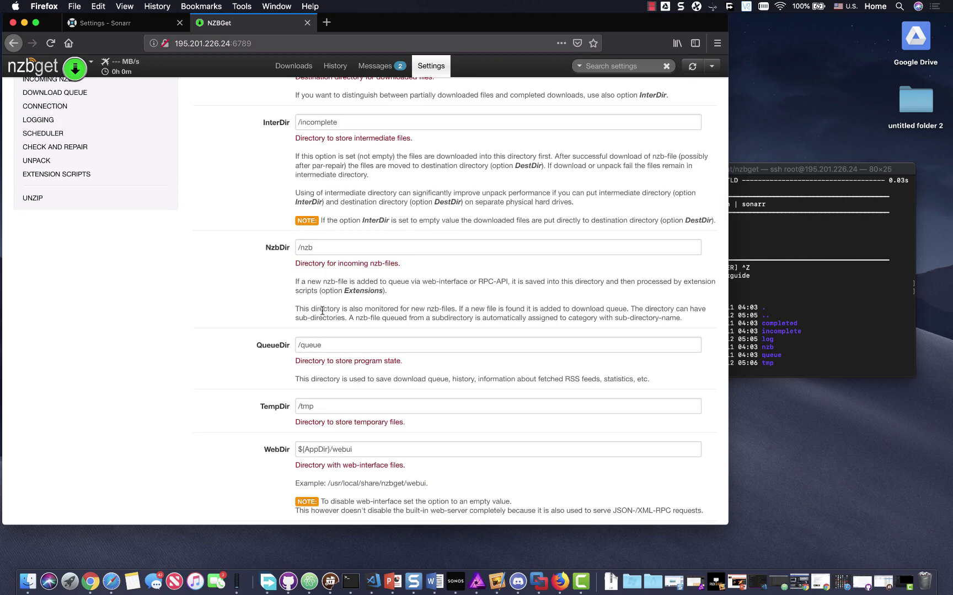
scroll(323, 310, down, 20)
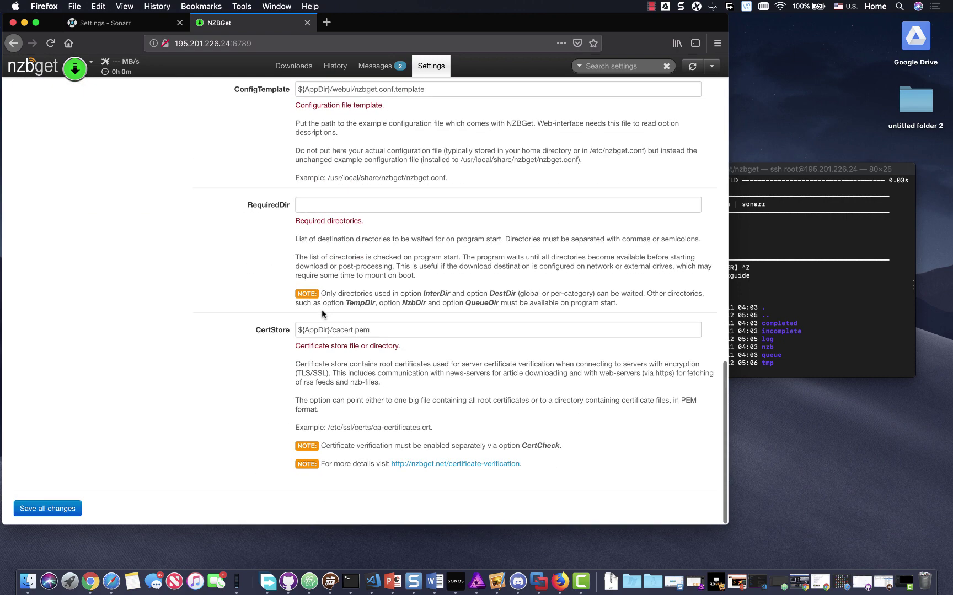
scroll(321, 310, up, 20)
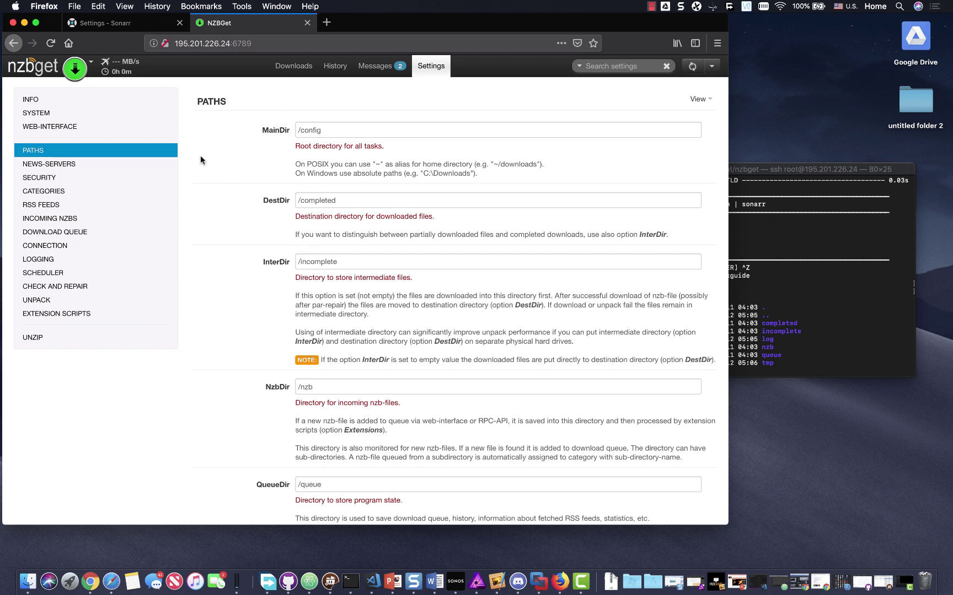
click(109, 162)
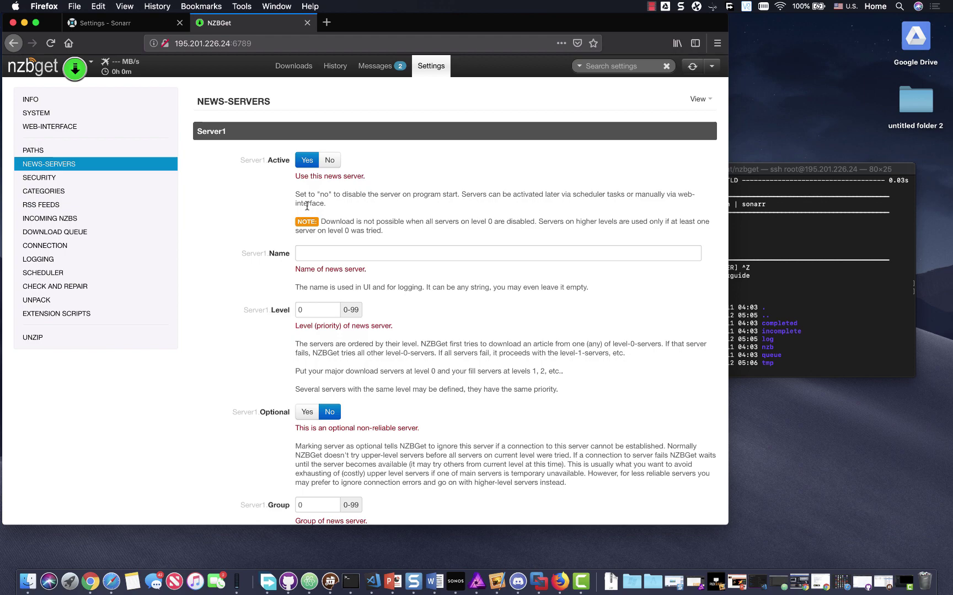
- Scroll through the Server1 news-server settings and select its Name field
scroll(307, 205, down, 15)
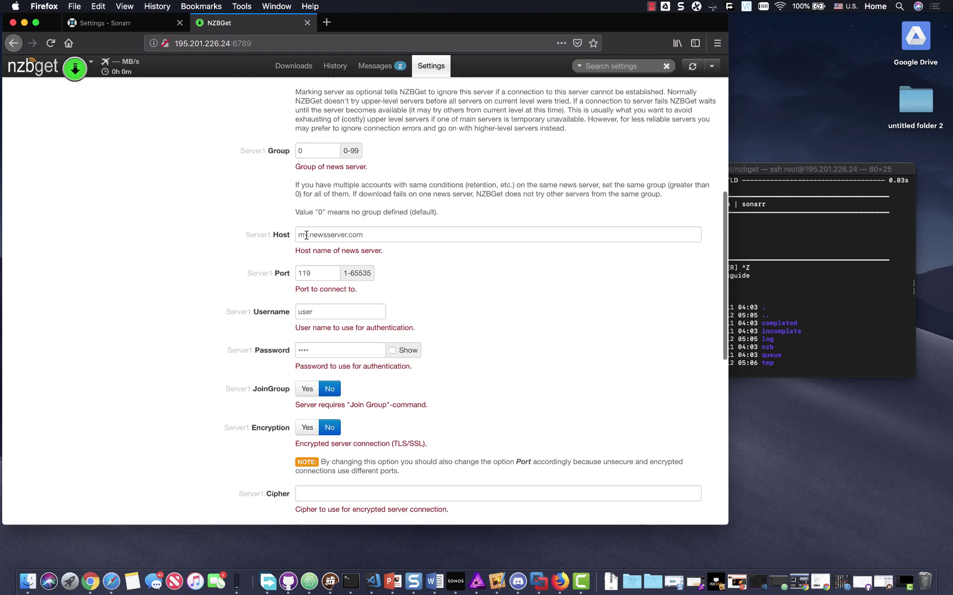
scroll(307, 239, down, 4)
scroll(306, 234, up, 20)
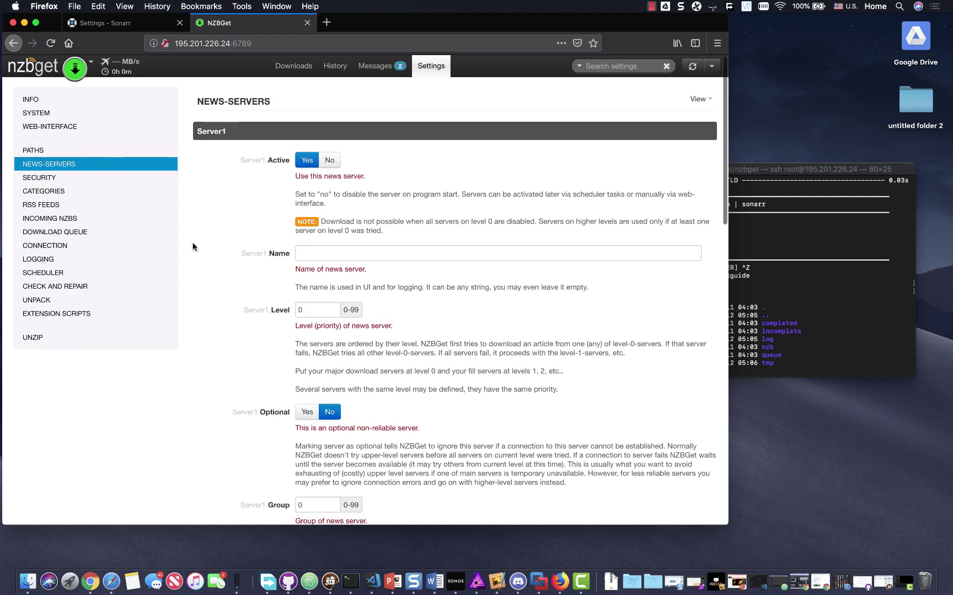
click(326, 255)
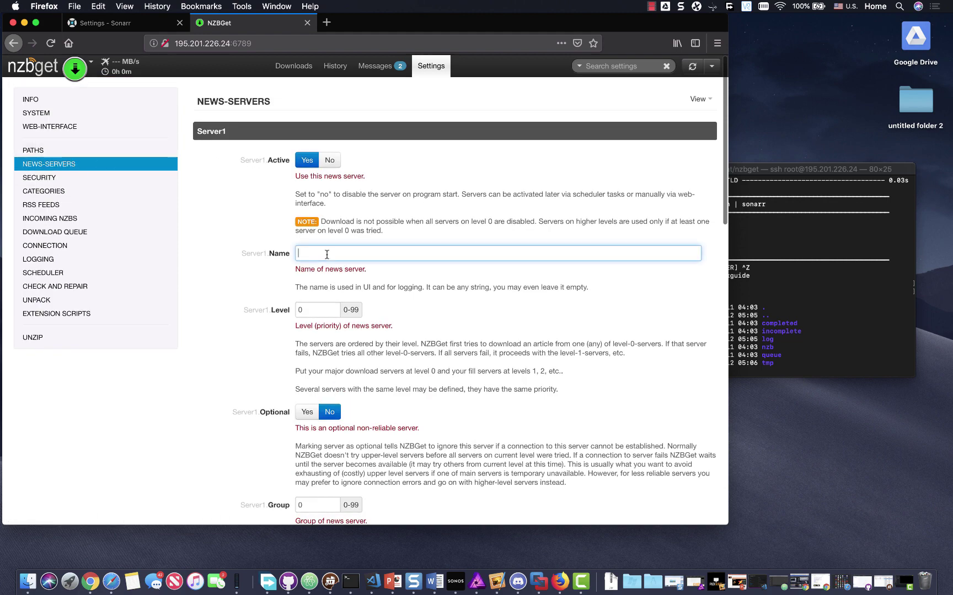
- In a new tab, go from plexguide.com to the PlexGuide GitHub repository's Wiki Home page
click(324, 26)
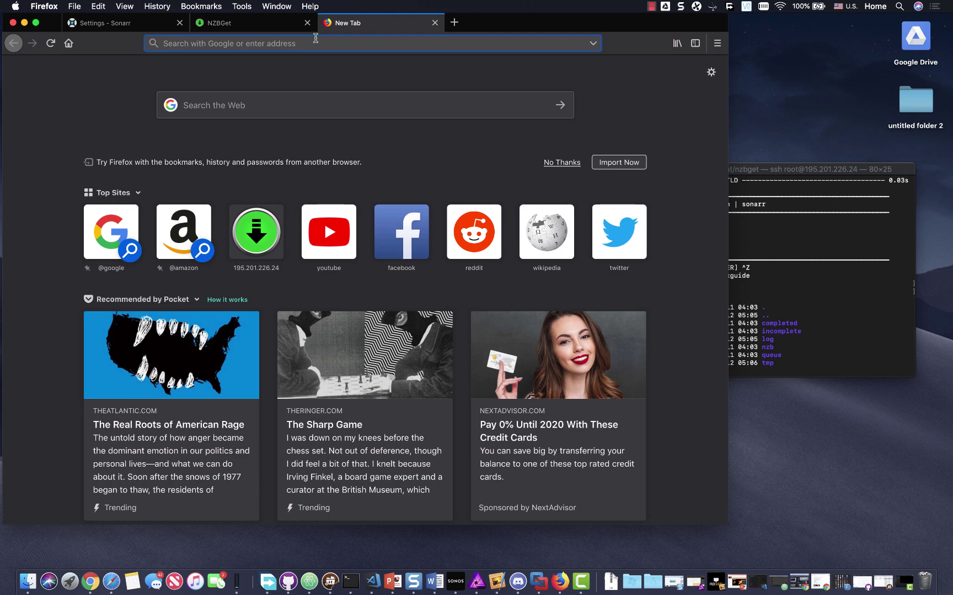
text(plexguide.com)
key(Return)
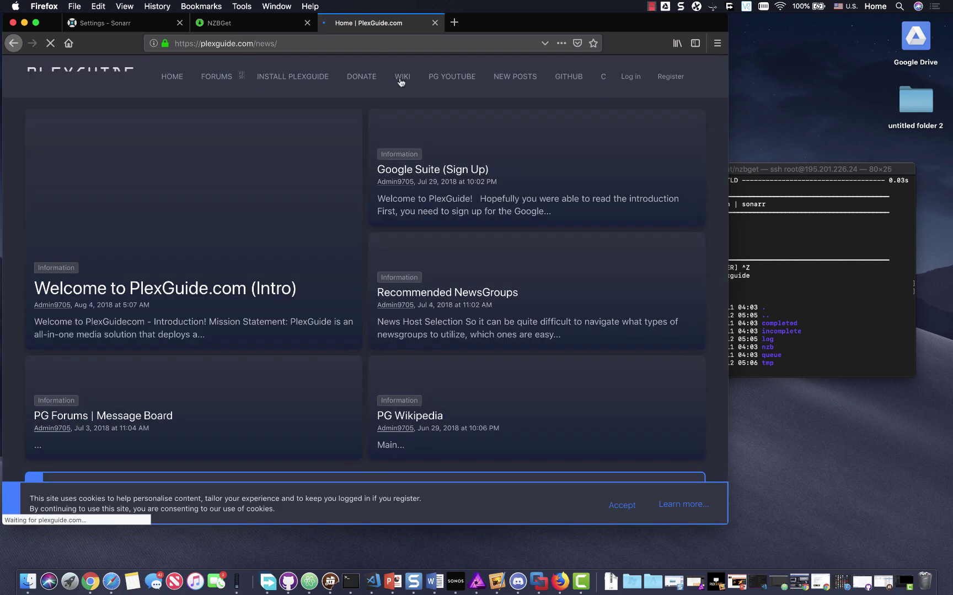
click(565, 83)
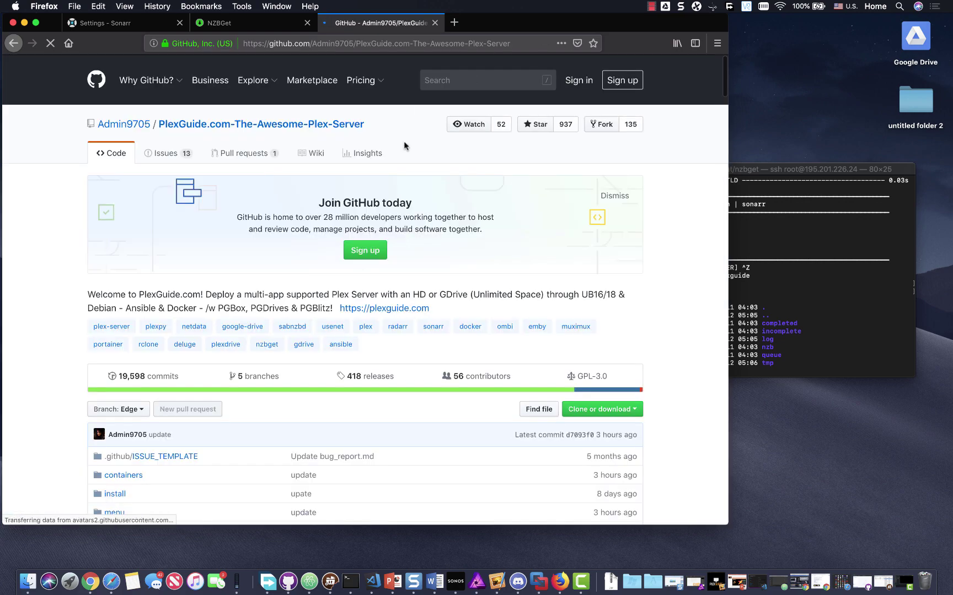
scroll(403, 140, down, 4)
scroll(358, 248, up, 3)
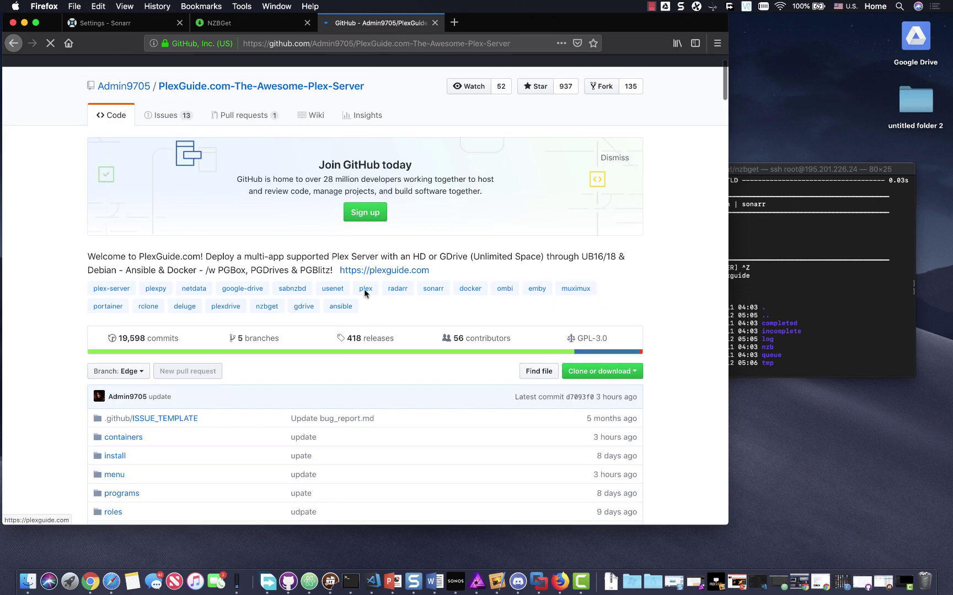
click(315, 113)
scroll(294, 214, down, 5)
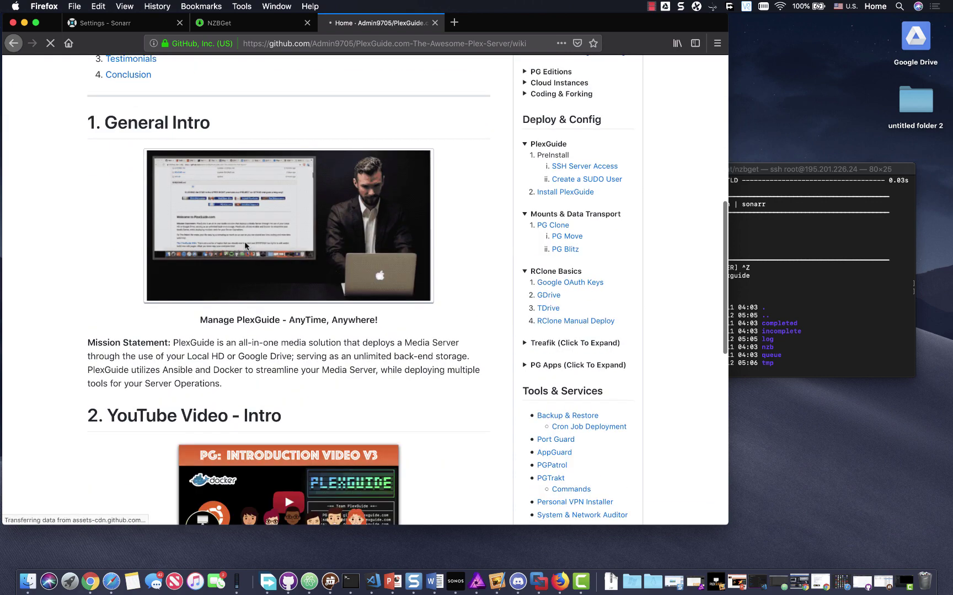
scroll(190, 223, up, 3)
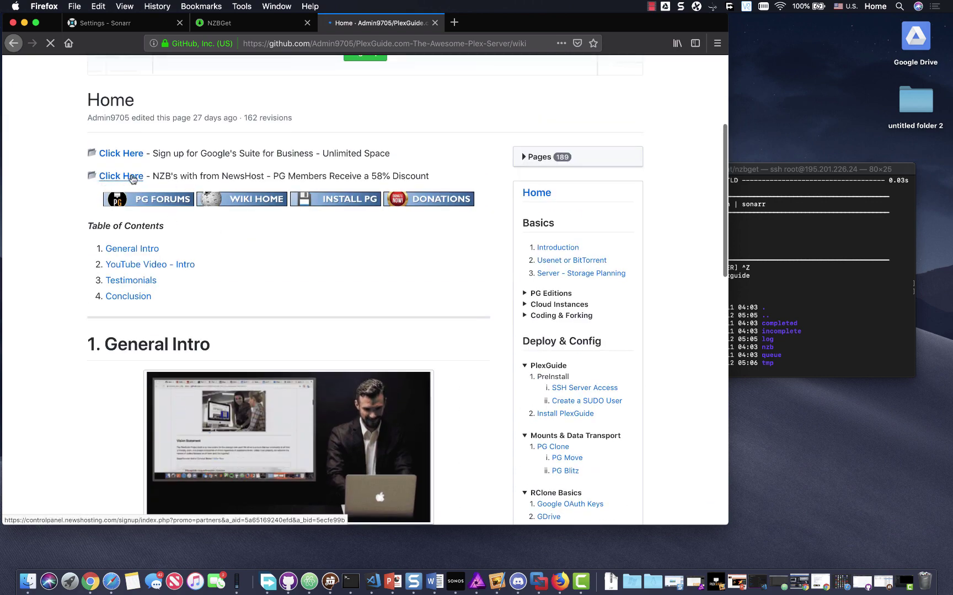
- Back on the NZBGet tab, enter newshosting as Server1's name
click(257, 24)
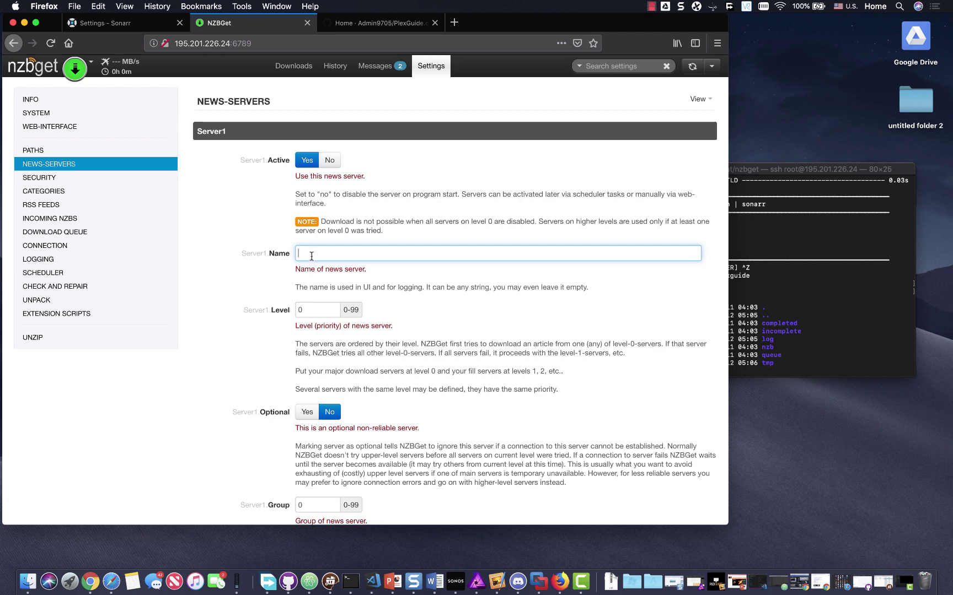
text(news)
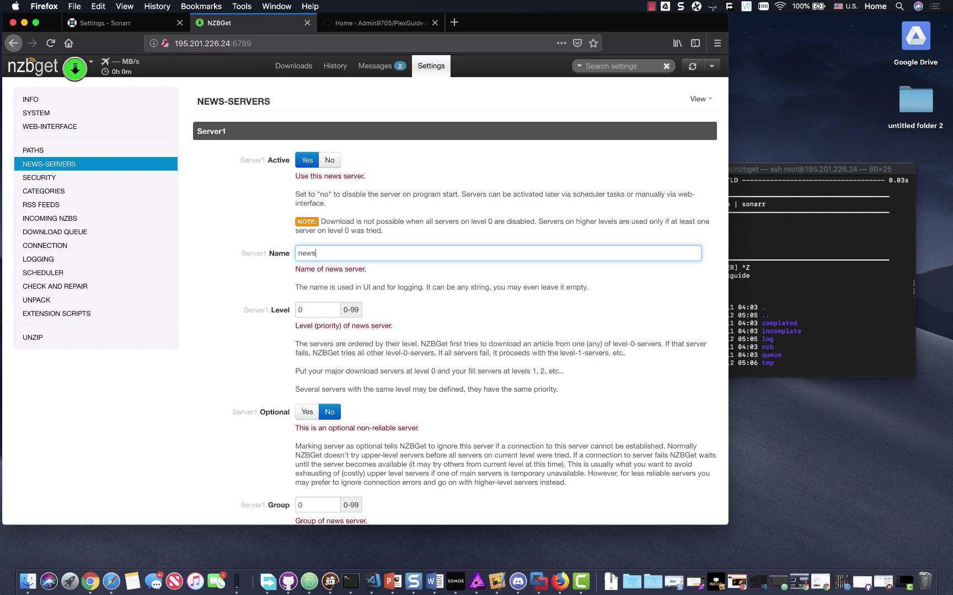
text(hosting)
- Scroll through Server1's settings and check its Level field
scroll(308, 224, down, 3)
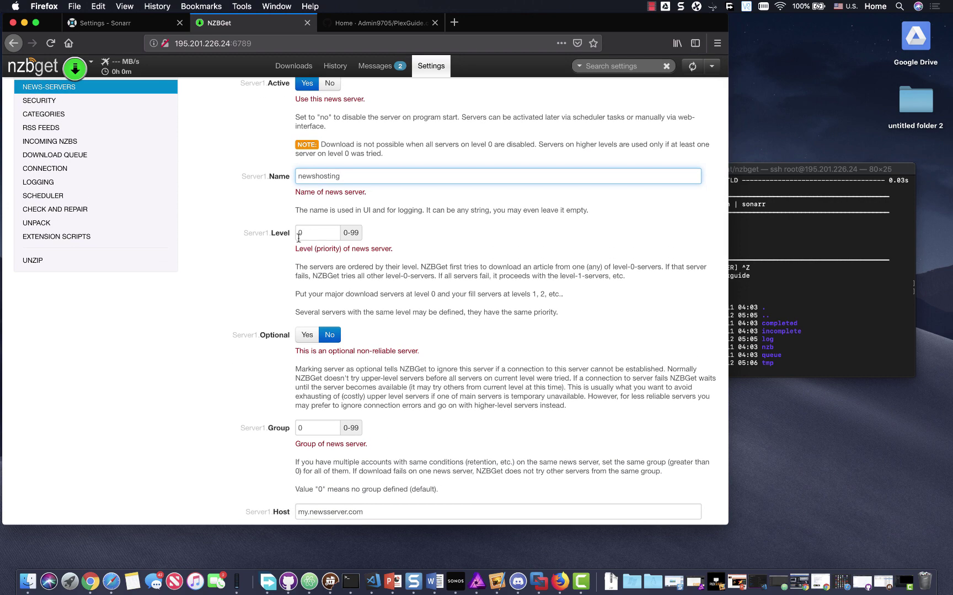
scroll(298, 341, down, 2)
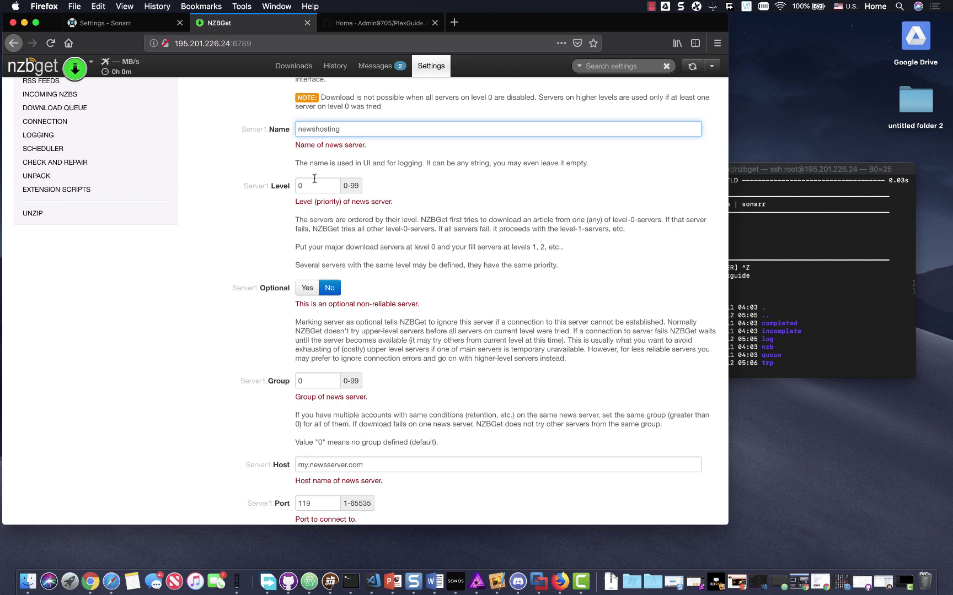
scroll(314, 179, up, 1)
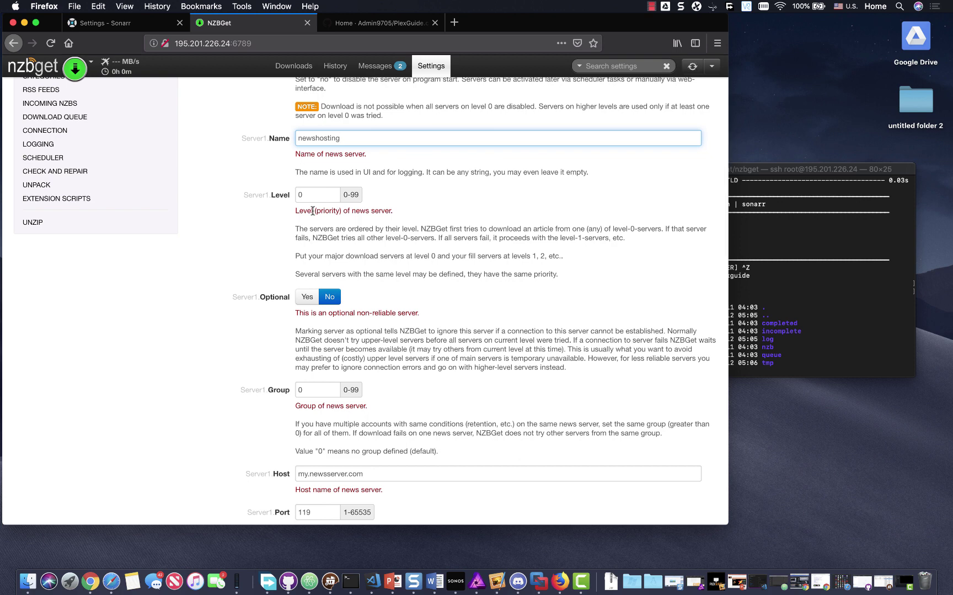
click(311, 194)
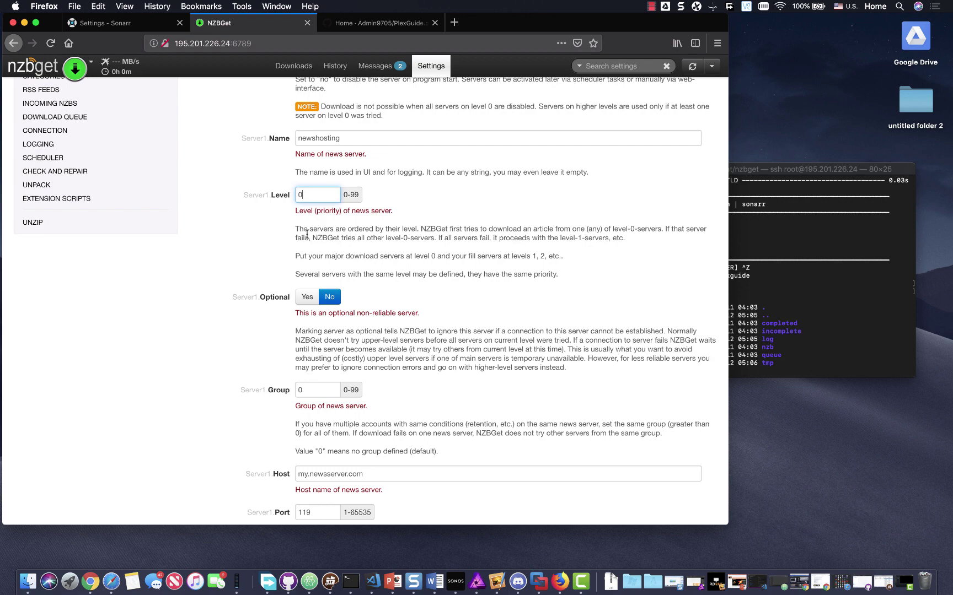
scroll(306, 234, down, 1)
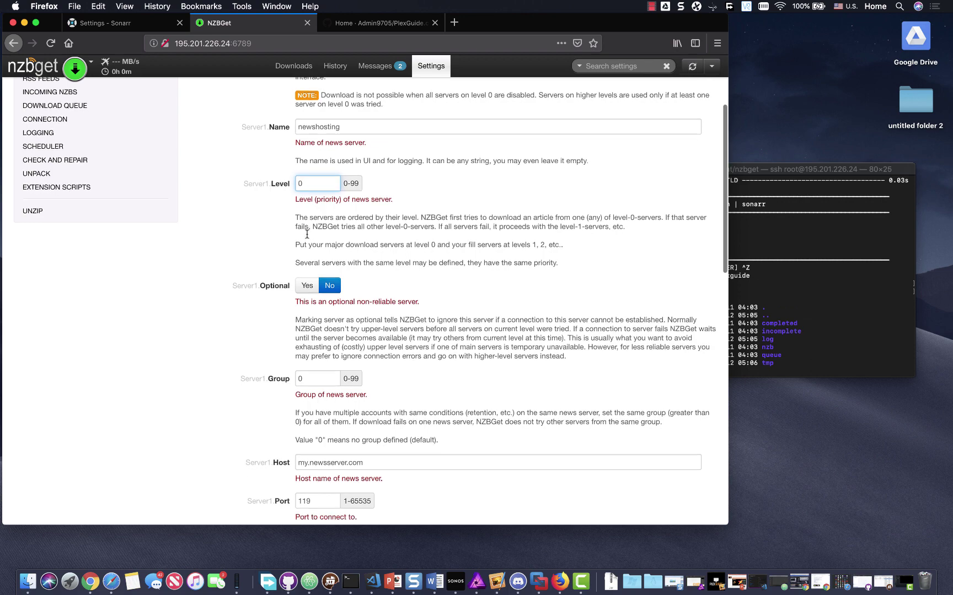
scroll(307, 233, up, 2)
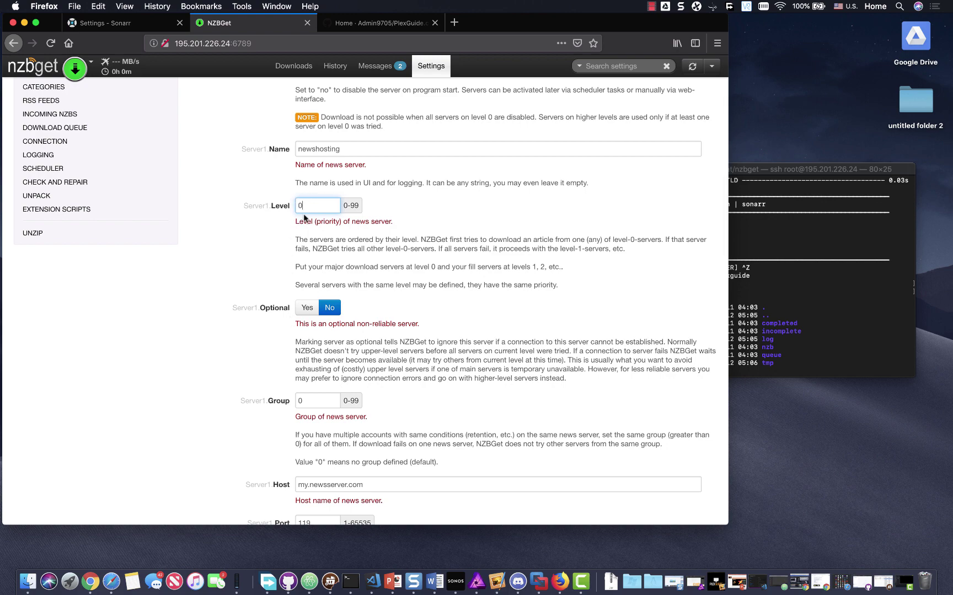
scroll(302, 213, down, 4)
scroll(307, 199, down, 3)
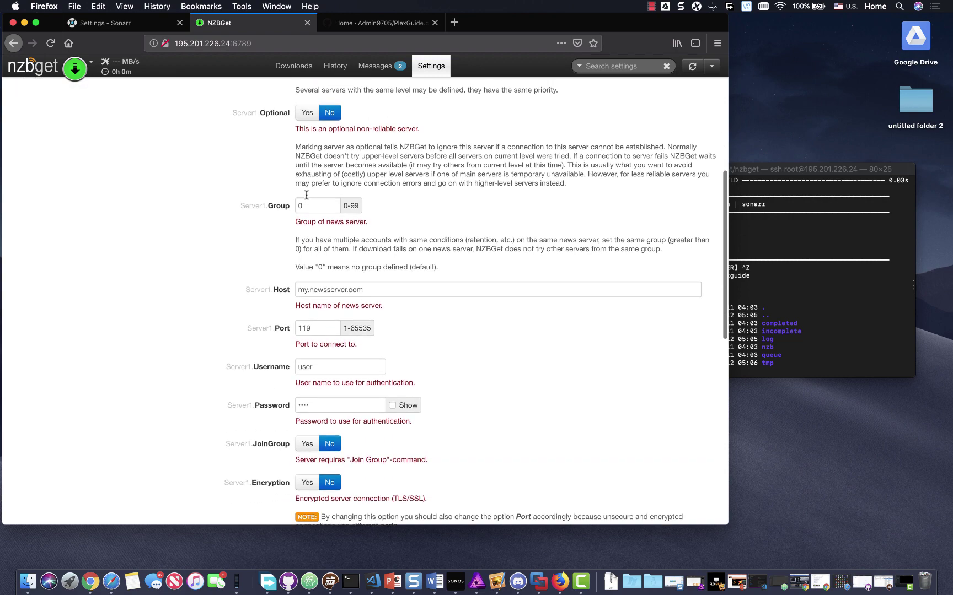
scroll(336, 221, down, 2)
- Set the first news server's host to news.newshosting.com and its port to 563
click(340, 225)
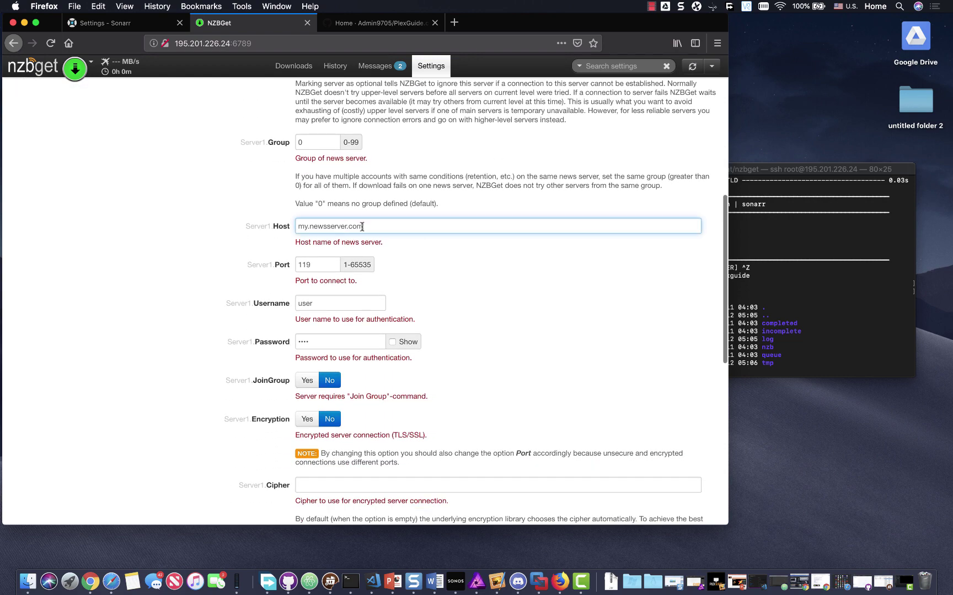
drag(363, 226, 249, 226)
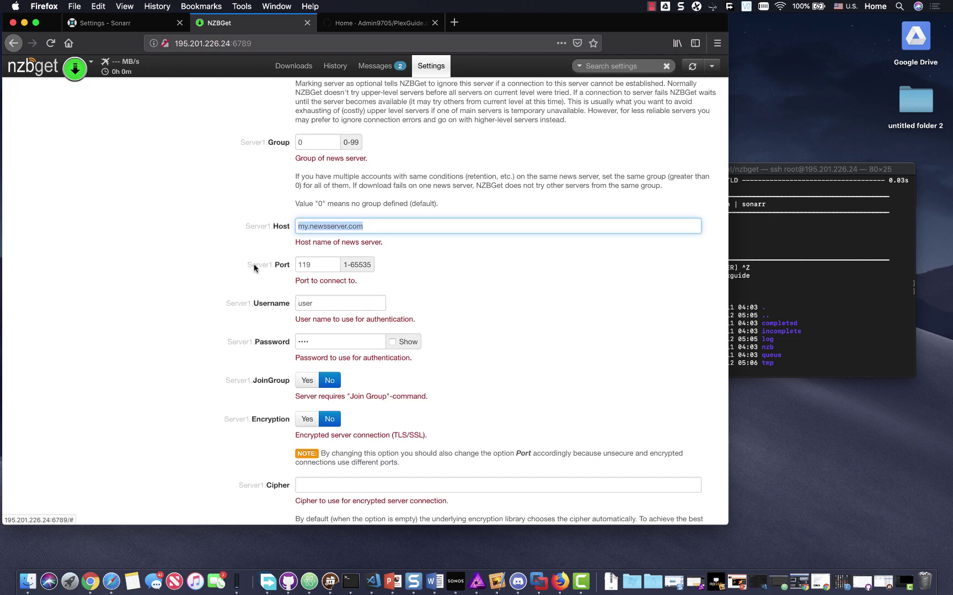
text(news.)
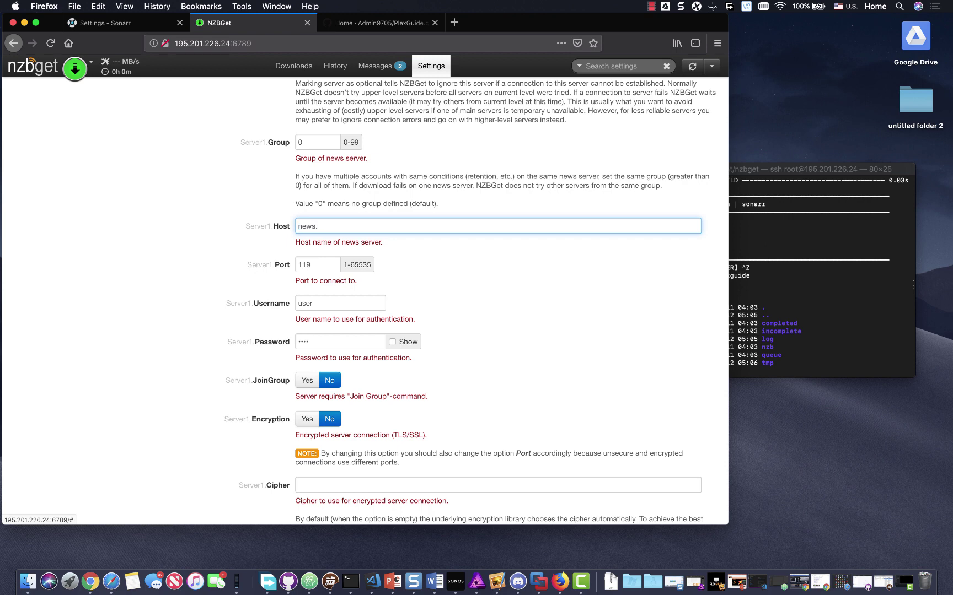
text(newshosting.com)
key(Tab)
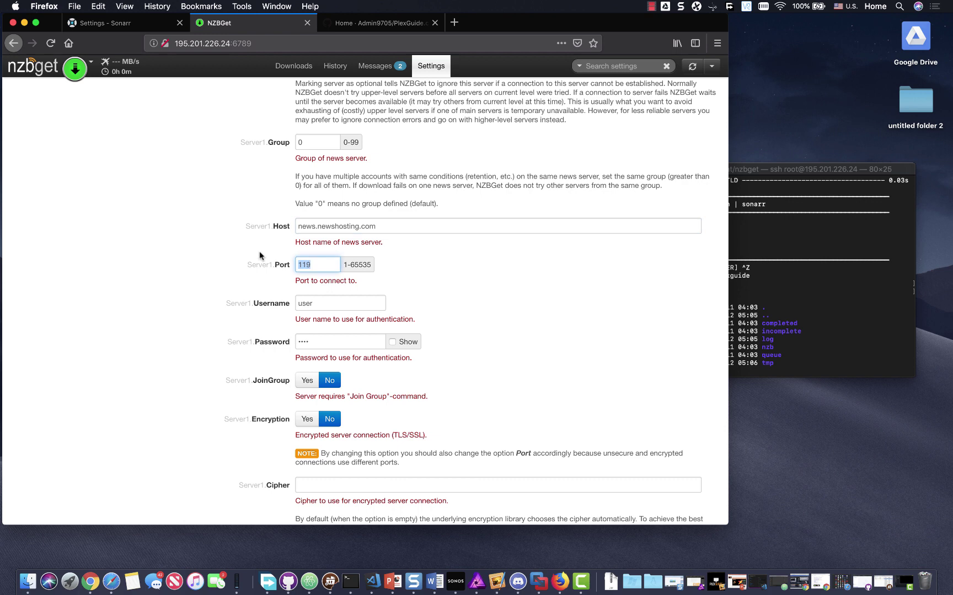
text(563)
key(BackSpace)
key(BackSpace)
key(BackSpace)
text(443)
key(BackSpace)
key(BackSpace)
key(BackSpace)
text(119)
key(BackSpace)
key(BackSpace)
key(BackSpace)
text(563)
- Enter the server account username and password, briefly revealing the password to check it
scroll(424, 263, down, 1)
key(Tab)
key(Tab)
click(409, 284)
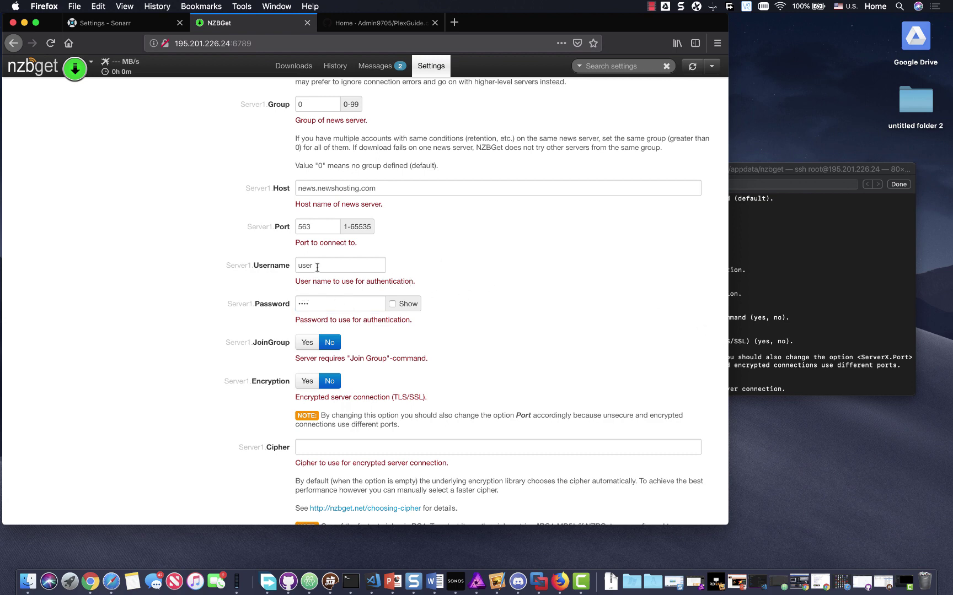
drag(317, 267, 230, 265)
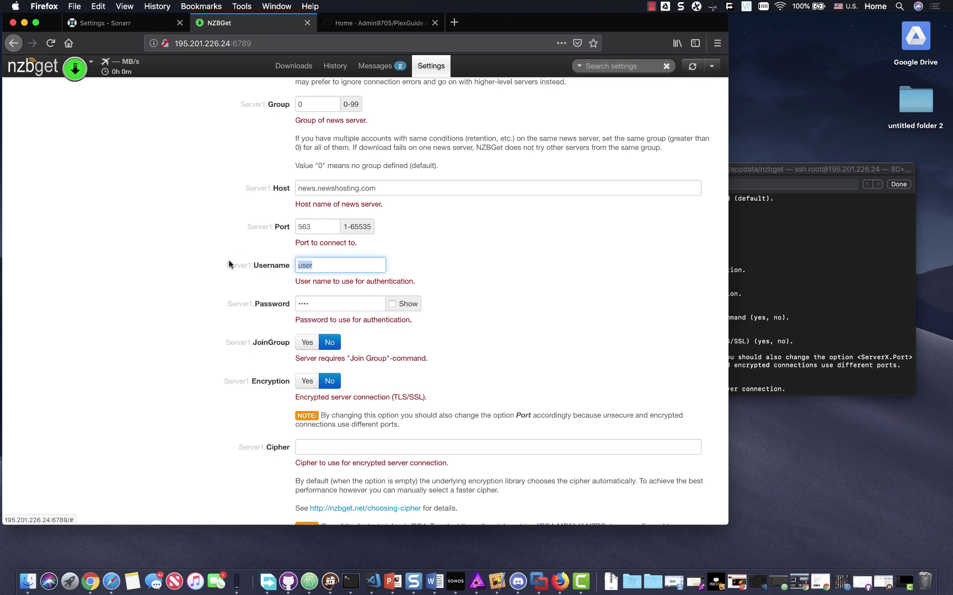
text(plexguide)
key(Tab)
text(•••••••••)
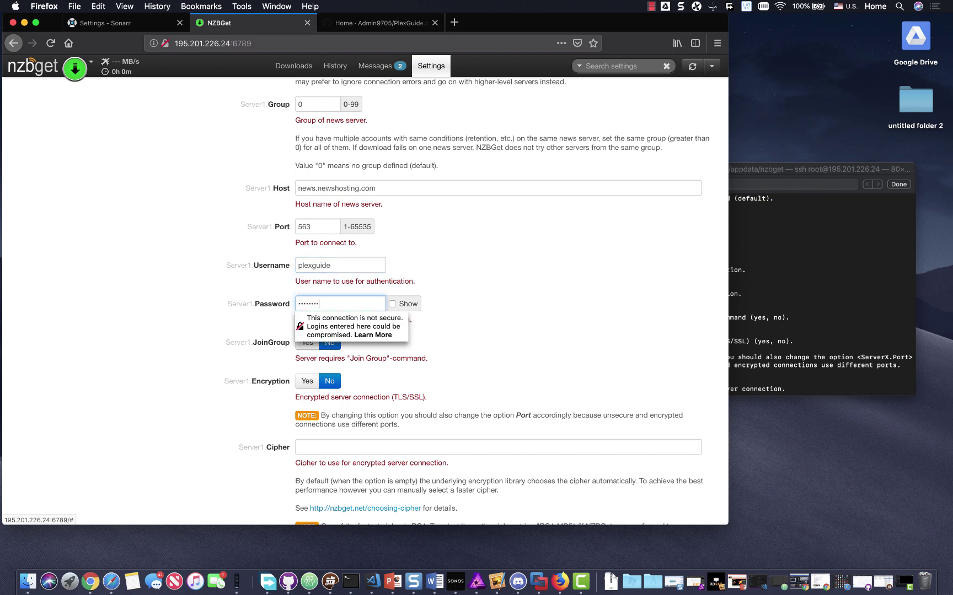
click(392, 304)
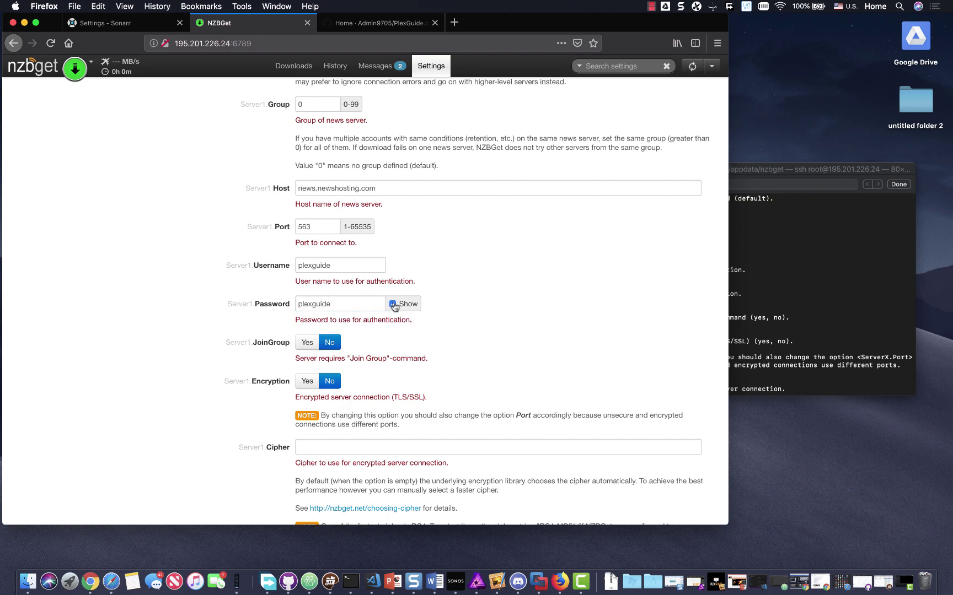
click(392, 304)
scroll(323, 331, down, 5)
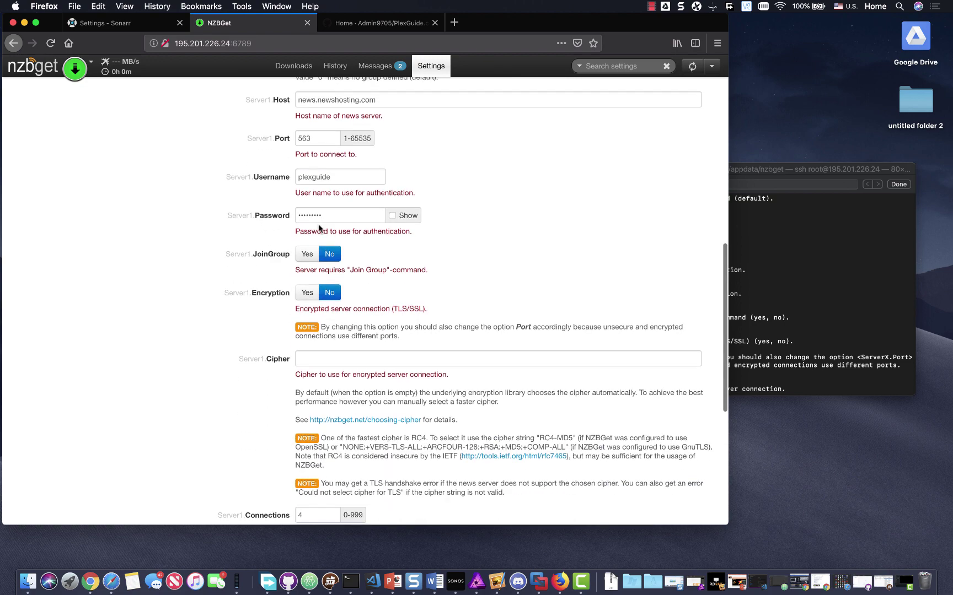
- Turn on TLS/SSL encryption for the first news server
click(311, 260)
scroll(333, 314, up, 3)
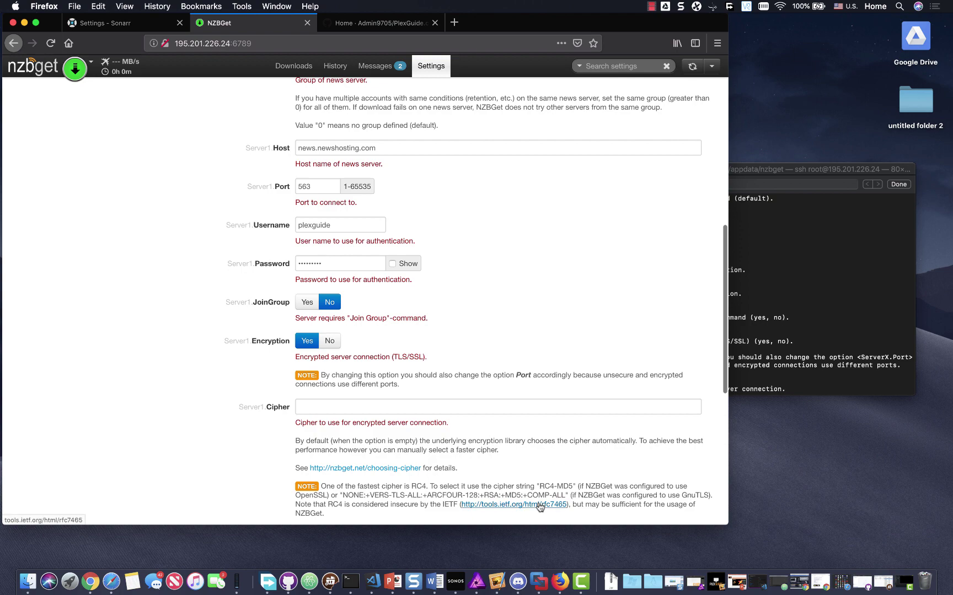
scroll(534, 427, down, 5)
scroll(452, 381, down, 3)
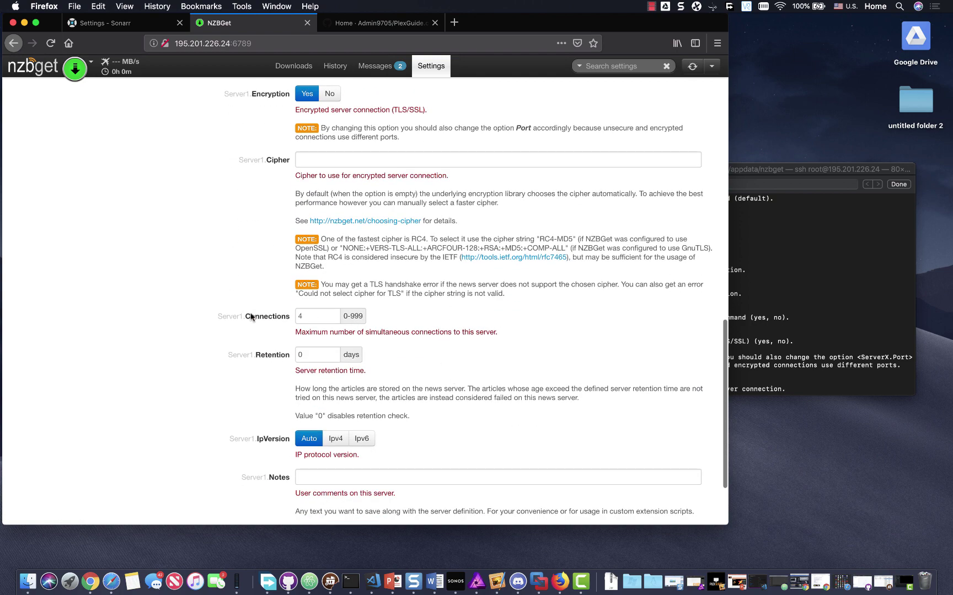
- Edit the server's Connections field, cycling through values like 10, 27 and 7 until it is cleared
double_click(326, 313)
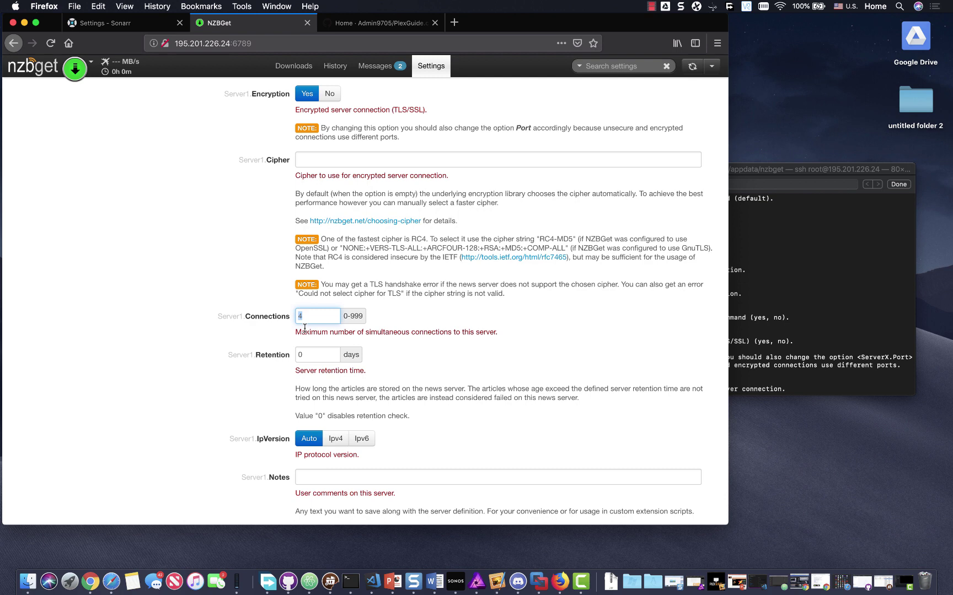
text(10)
key(BackSpace)
key(BackSpace)
text(10)
key(BackSpace)
key(BackSpace)
text(27)
key(BackSpace)
key(BackSpace)
text(10)
key(BackSpace)
key(BackSpace)
text(7)
key(BackSpace)
key(BackSpace)
text(27)
scroll(304, 409, down, 2)
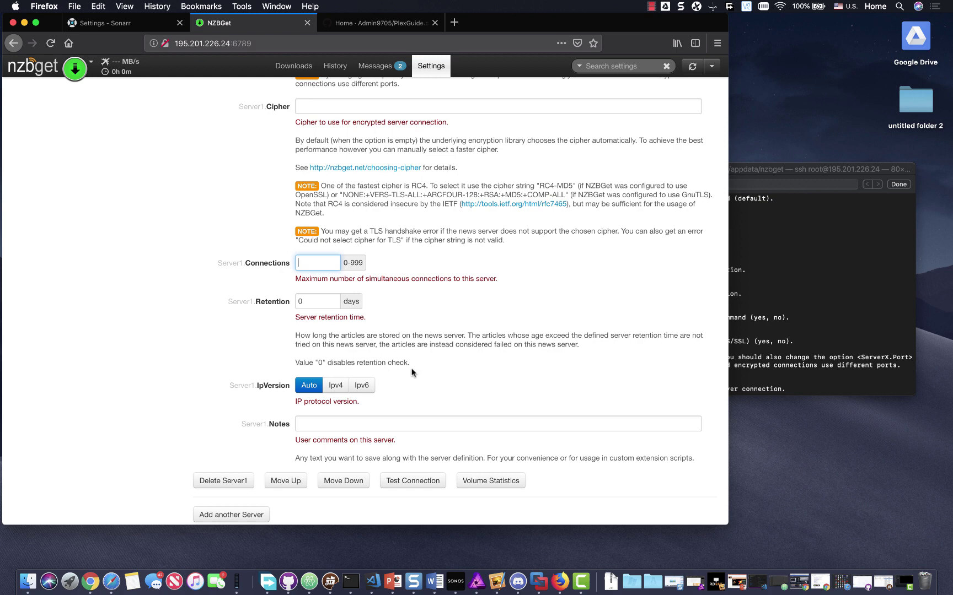
- Save the news server configuration and reload NZBGet to apply it
double_click(312, 304)
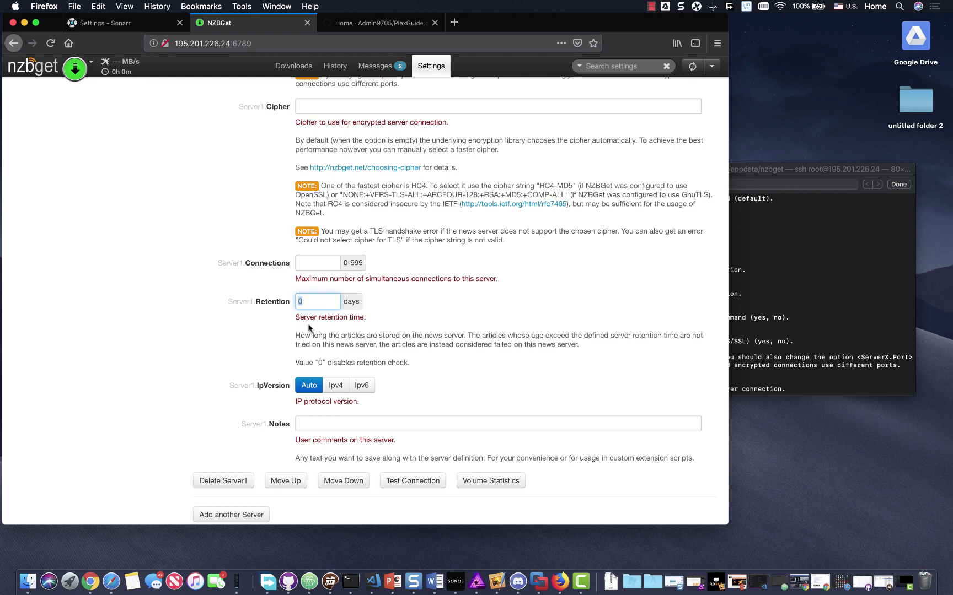
scroll(313, 292, down, 1)
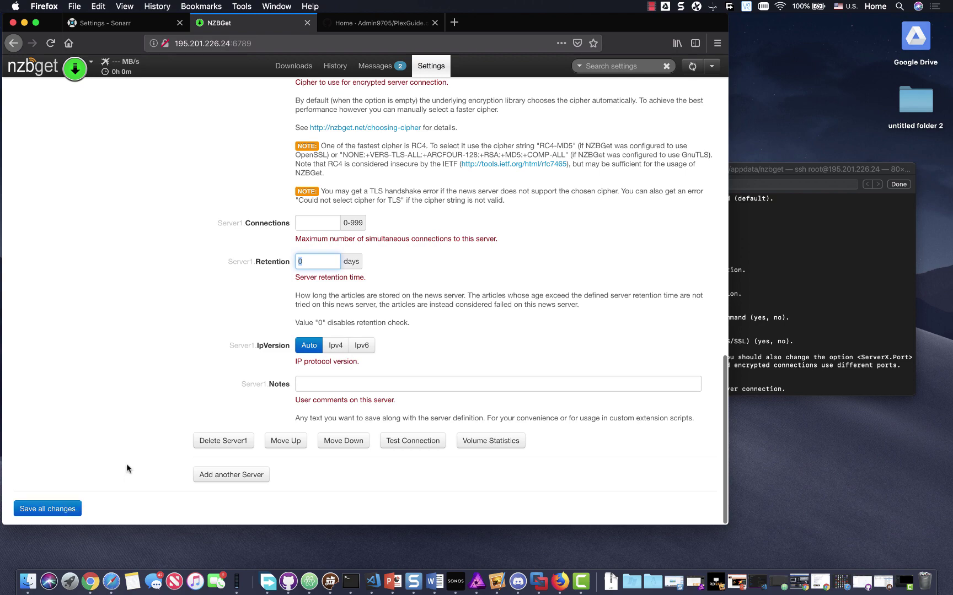
scroll(127, 466, up, 15)
scroll(127, 466, down, 15)
click(69, 513)
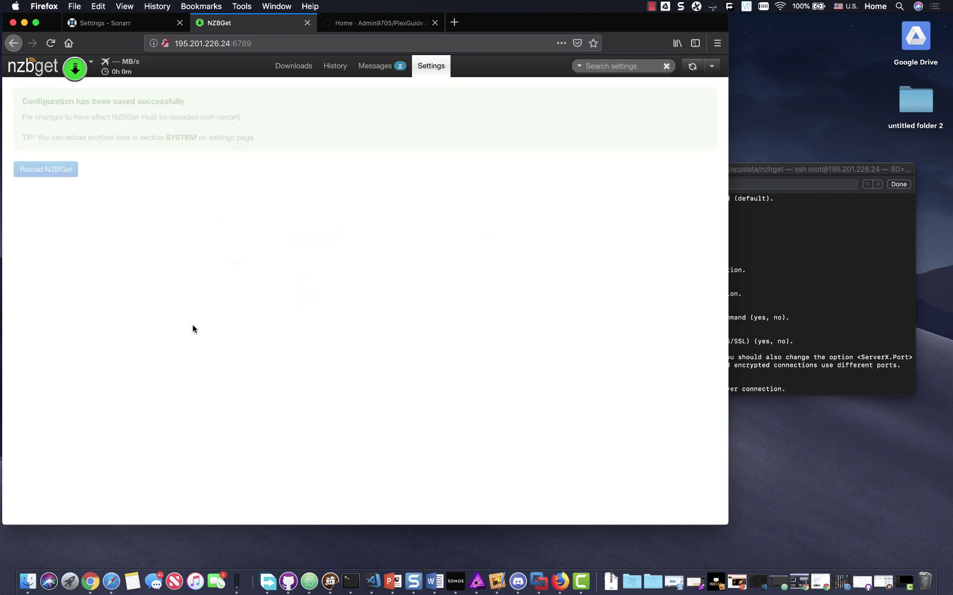
click(56, 167)
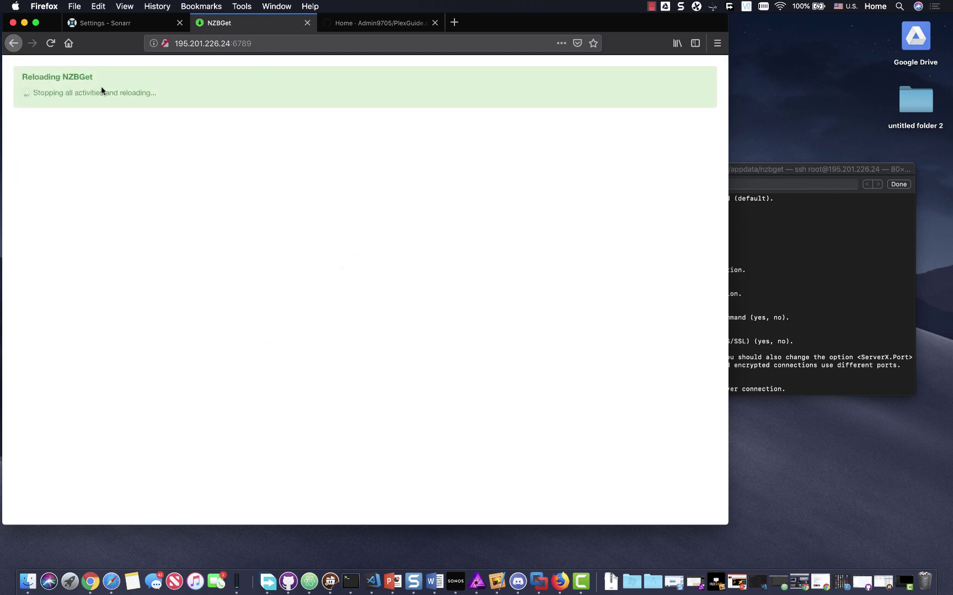
- After the reload, glance at the Sonarr tab, then return to NZBGet's Settings overview
click(152, 22)
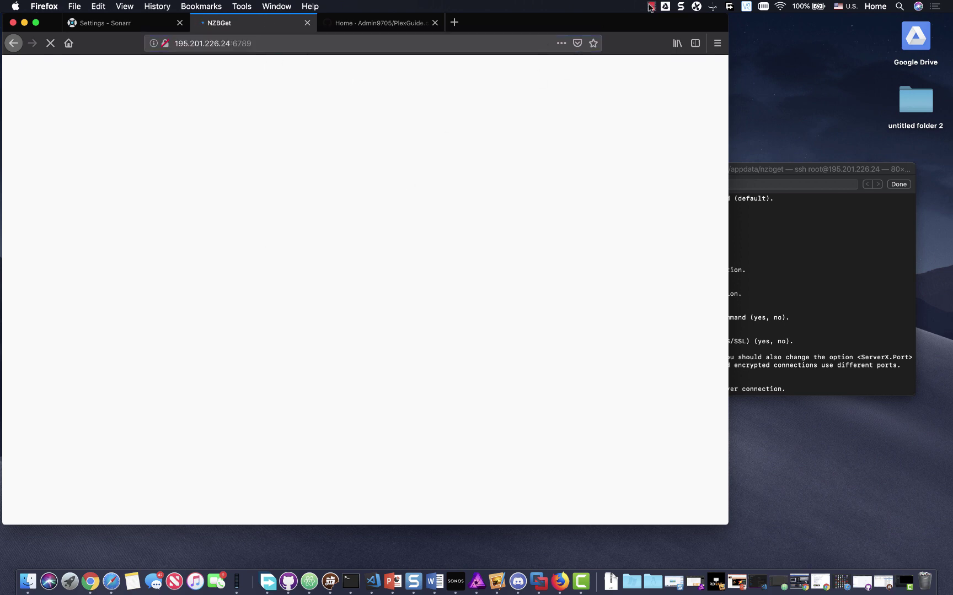
click(651, 6)
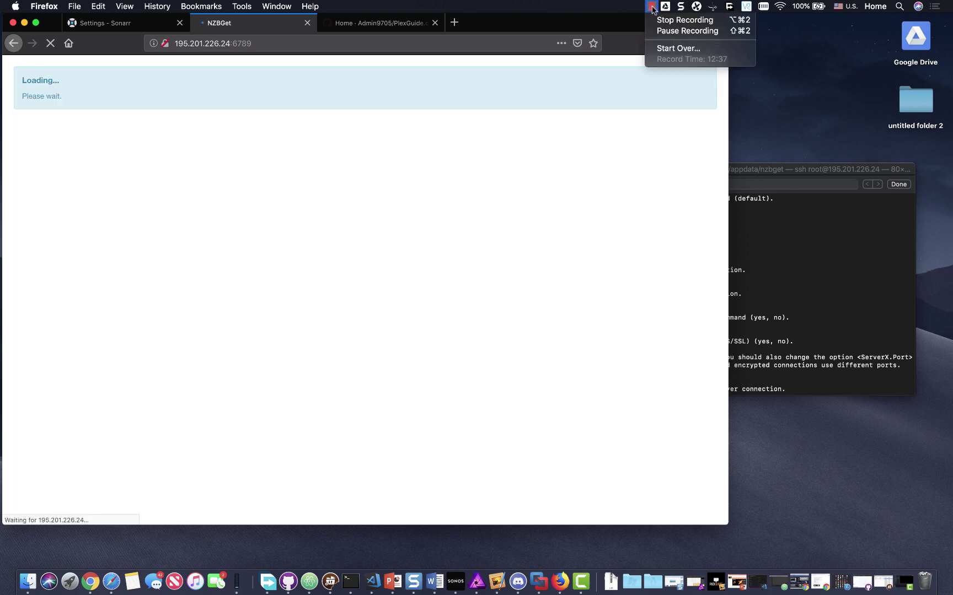
click(298, 111)
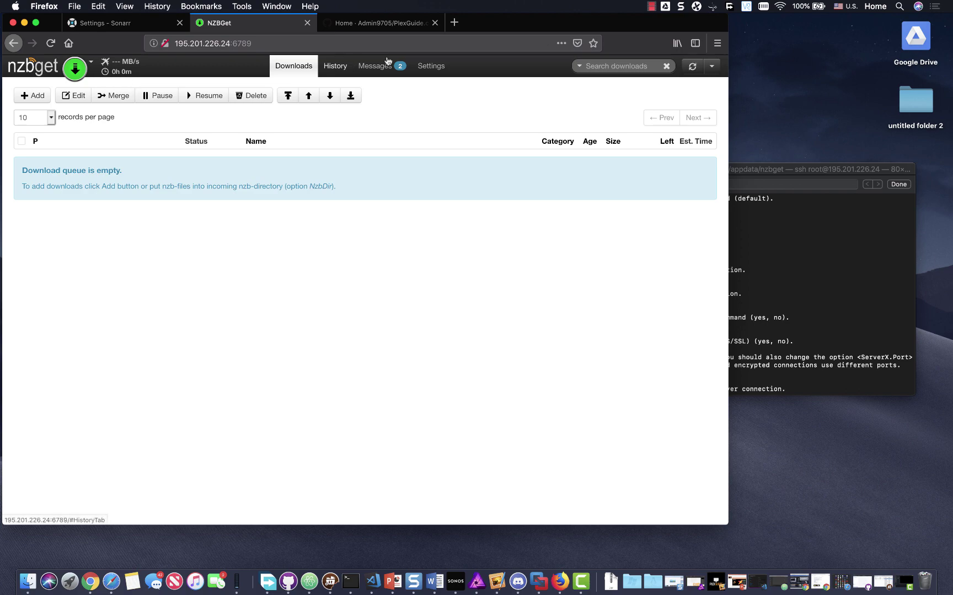
click(425, 68)
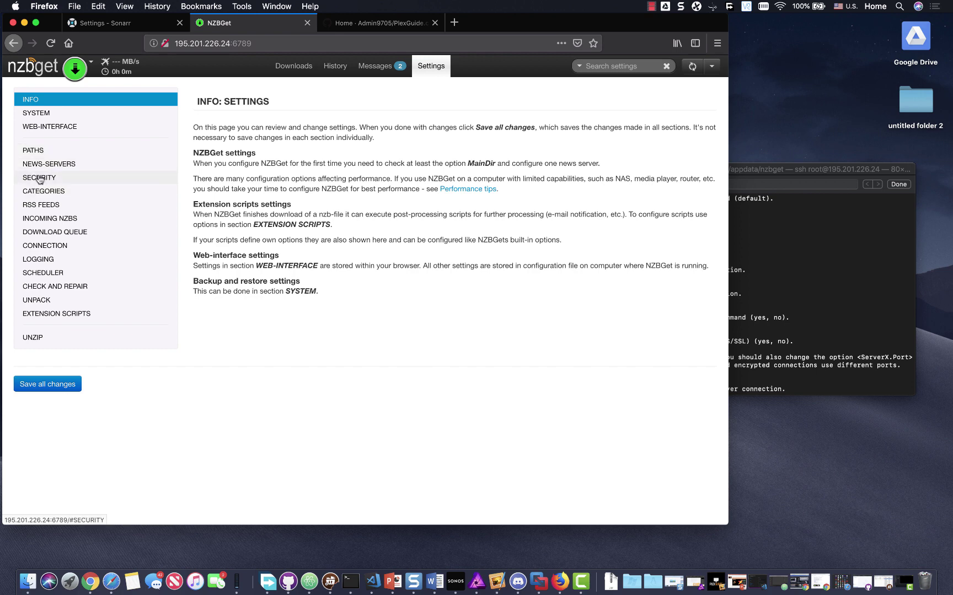
- In the Security settings, enter the control username and control password
click(39, 178)
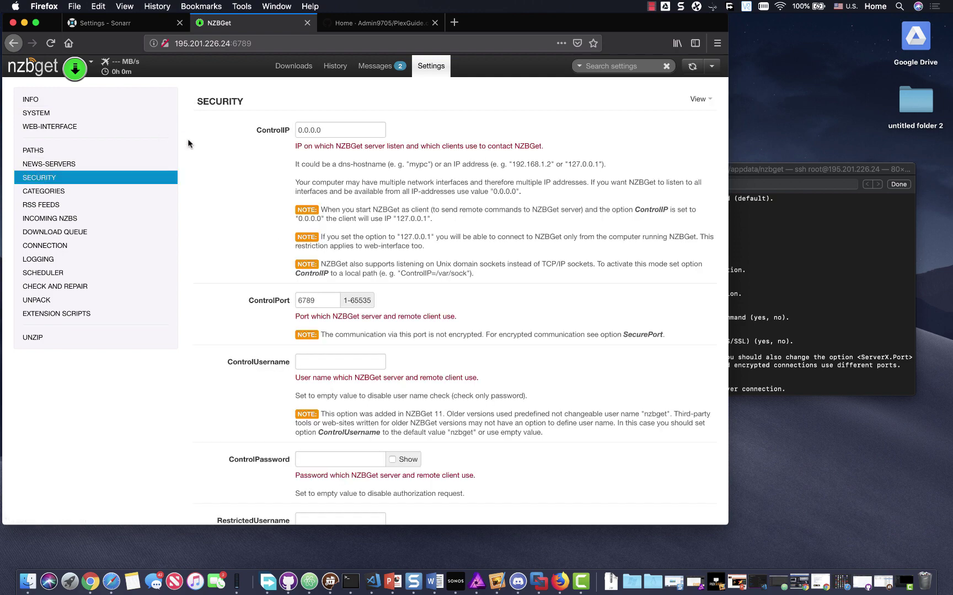
scroll(192, 196, down, 2)
scroll(285, 191, up, 2)
scroll(285, 191, down, 2)
click(317, 298)
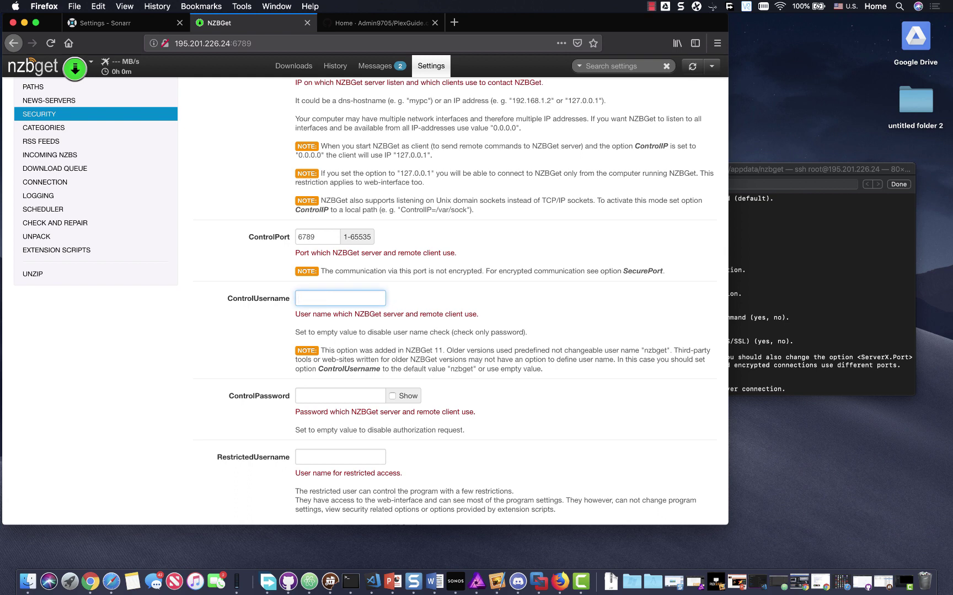
text(plexguide)
key(Tab)
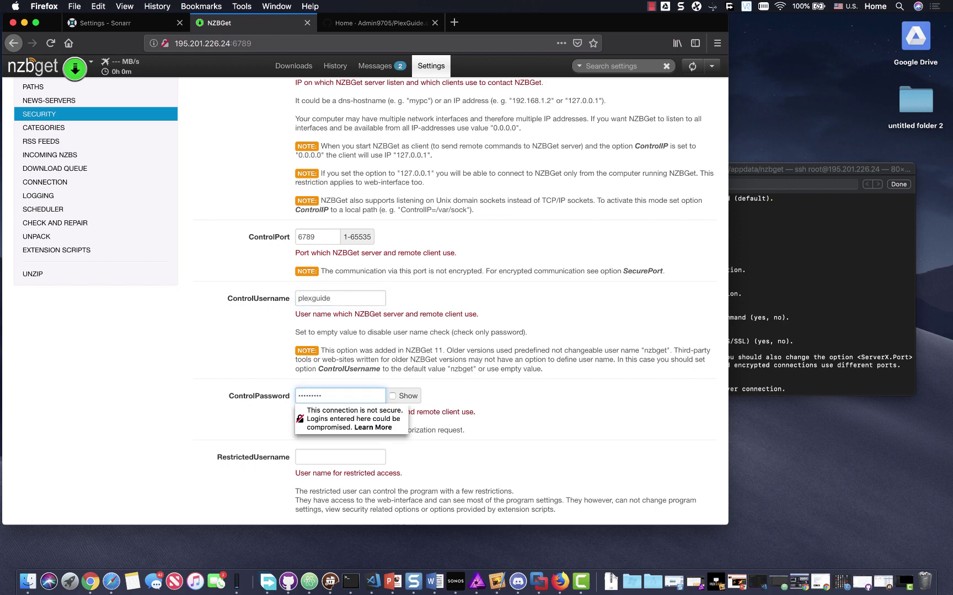
scroll(342, 336, up, 2)
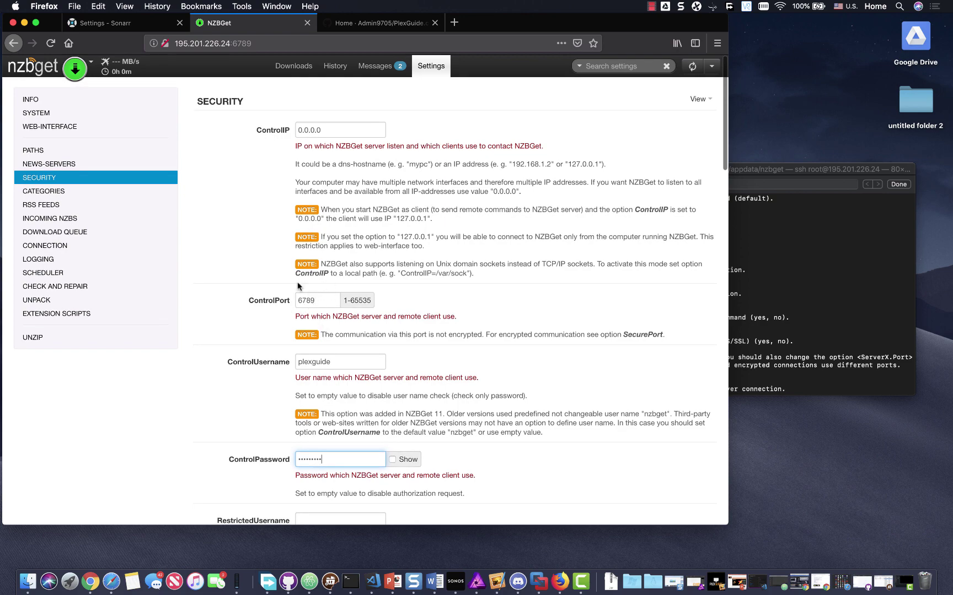
click(280, 172)
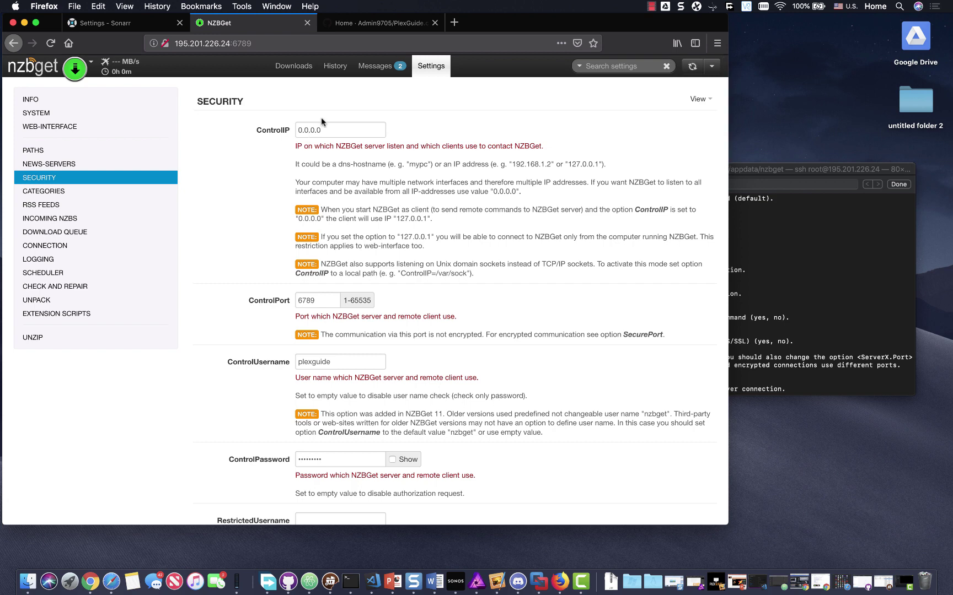
- Inspect the ControlIP value 0.0.0.0 and reveal the control password to verify it
drag(327, 129, 267, 131)
click(278, 165)
scroll(312, 130, down, 5)
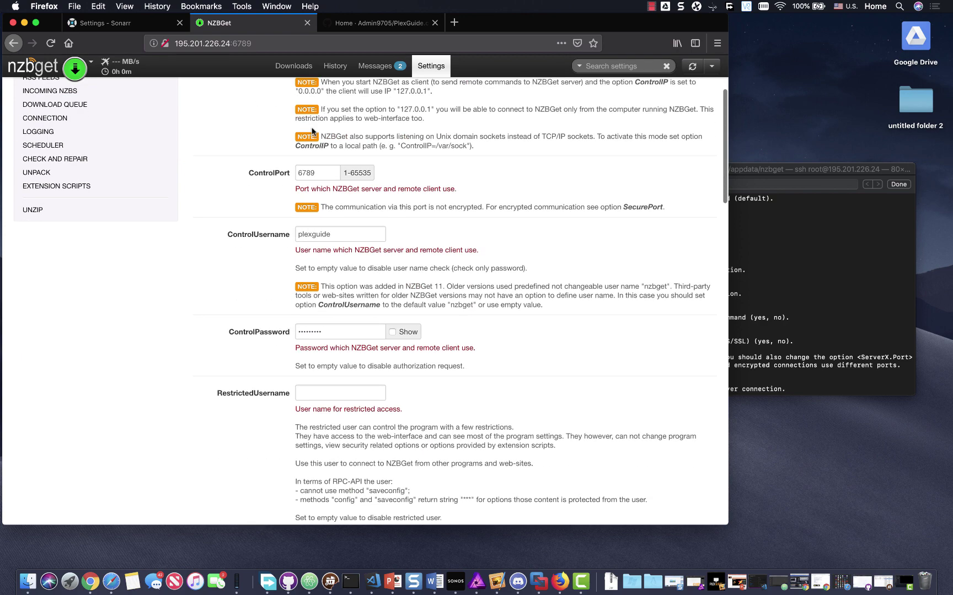
scroll(302, 169, down, 4)
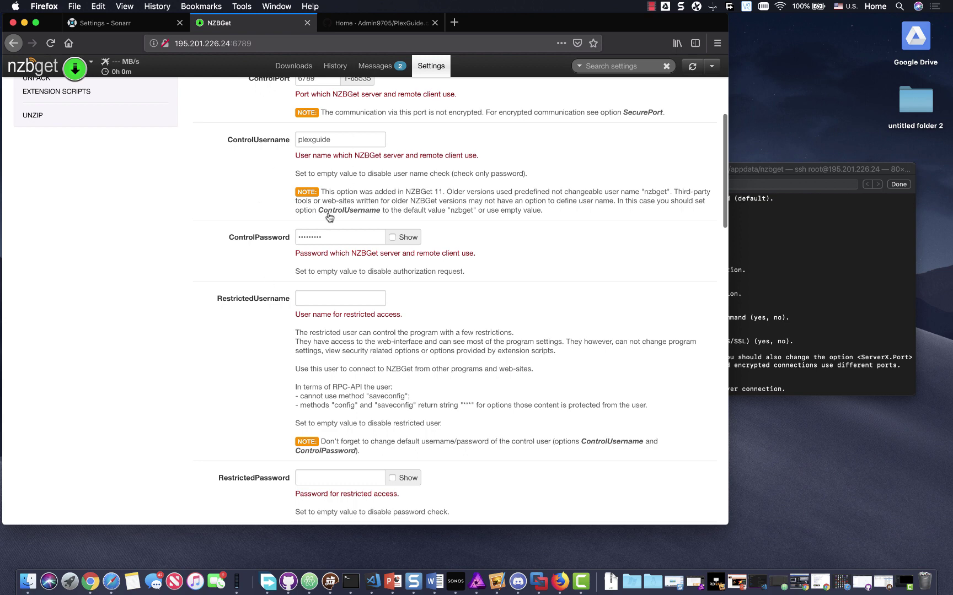
click(392, 237)
click(392, 237)
- Search the NZBGet config in Terminal for 'password' to locate the ControlPassword entry
click(745, 291)
scroll(745, 291, down, 5)
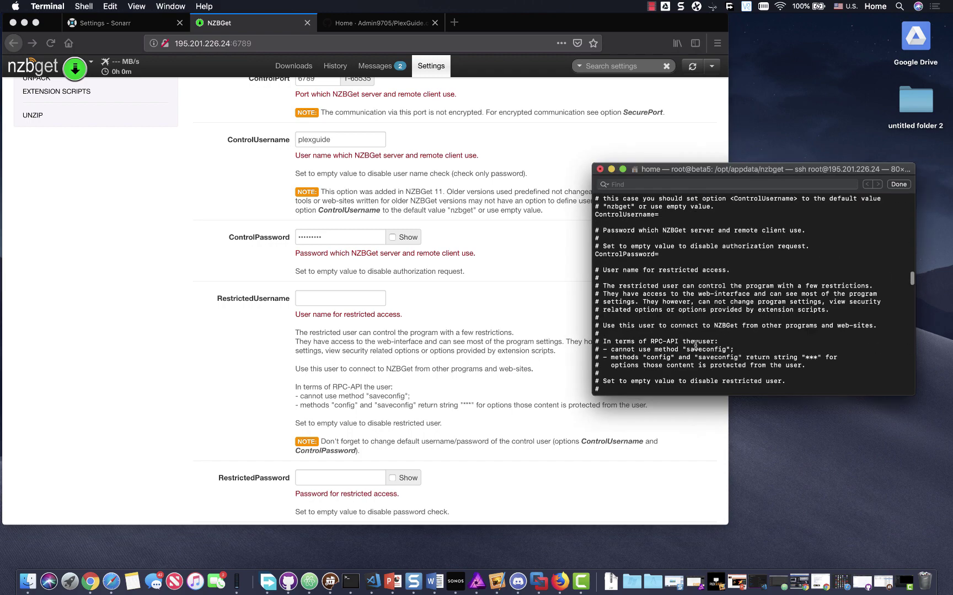
scroll(695, 345, up, 10)
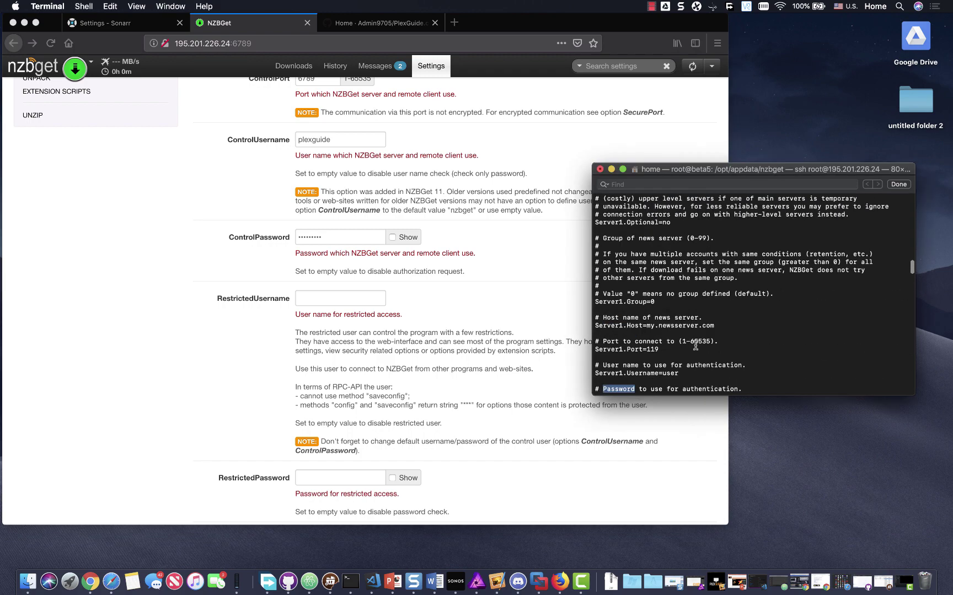
click(709, 186)
text(password)
key(Return)
key(Return)
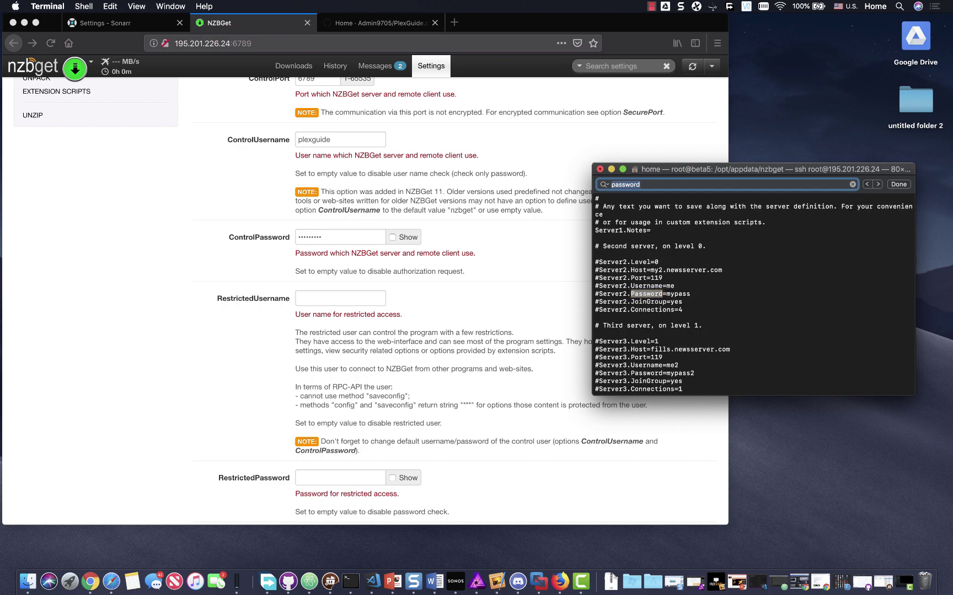
key(Return)
key(Return)
key(Return)
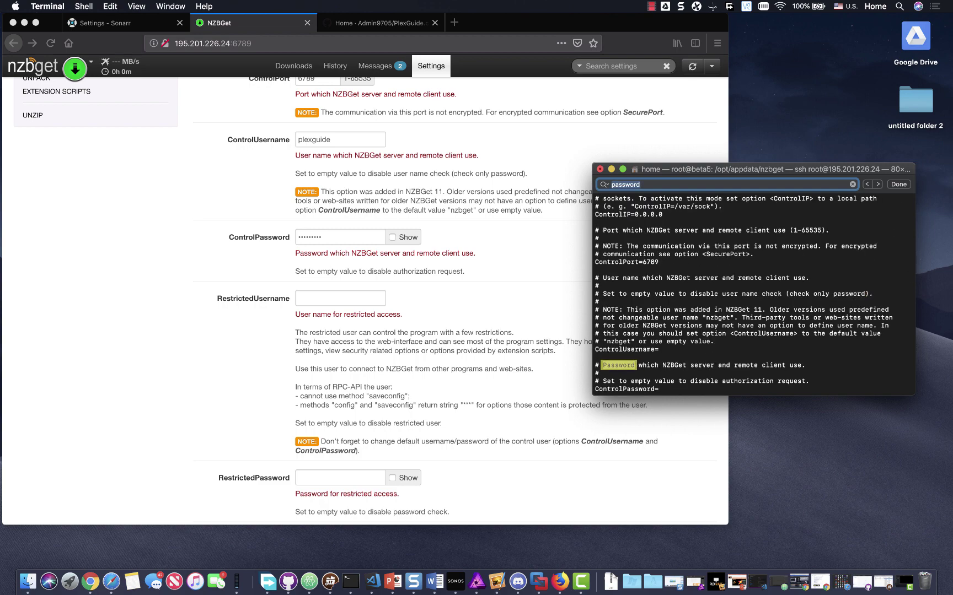
key(Return)
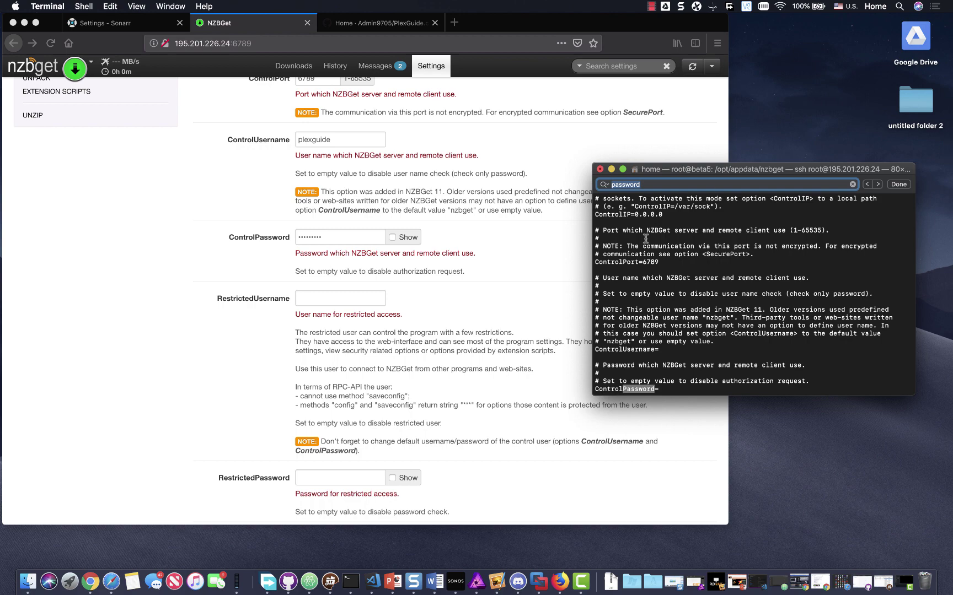
- Clear the search and type cd /opt/appdata/nzbget at the shell prompt
scroll(645, 238, down, 4)
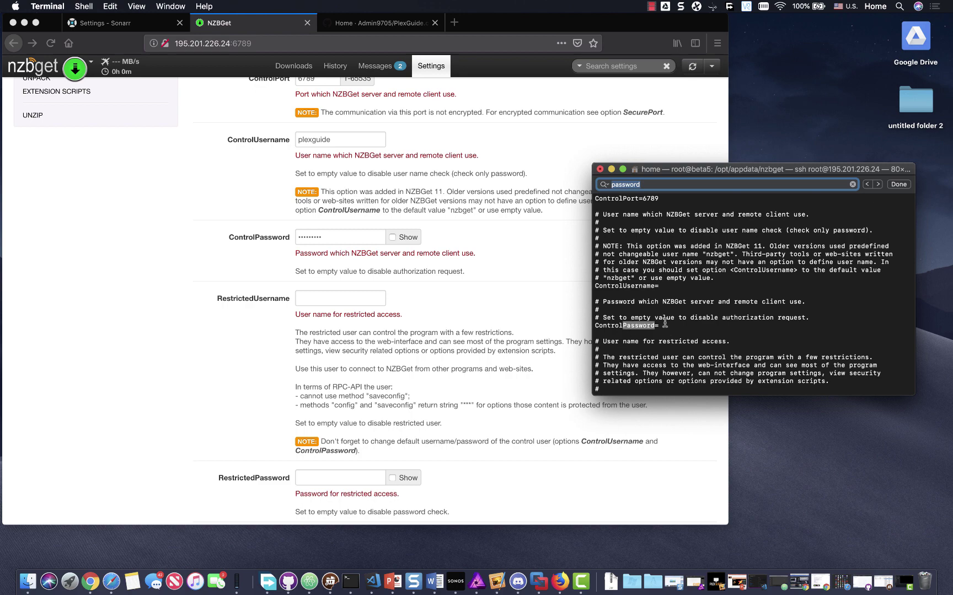
scroll(667, 328, down, 3)
scroll(670, 331, up, 2)
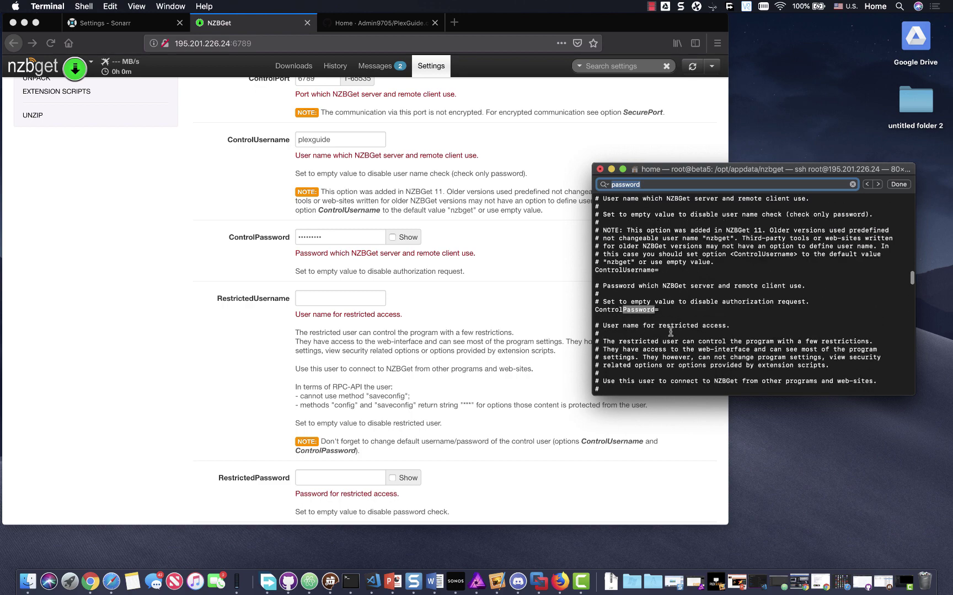
click(852, 185)
scroll(830, 239, down, 15)
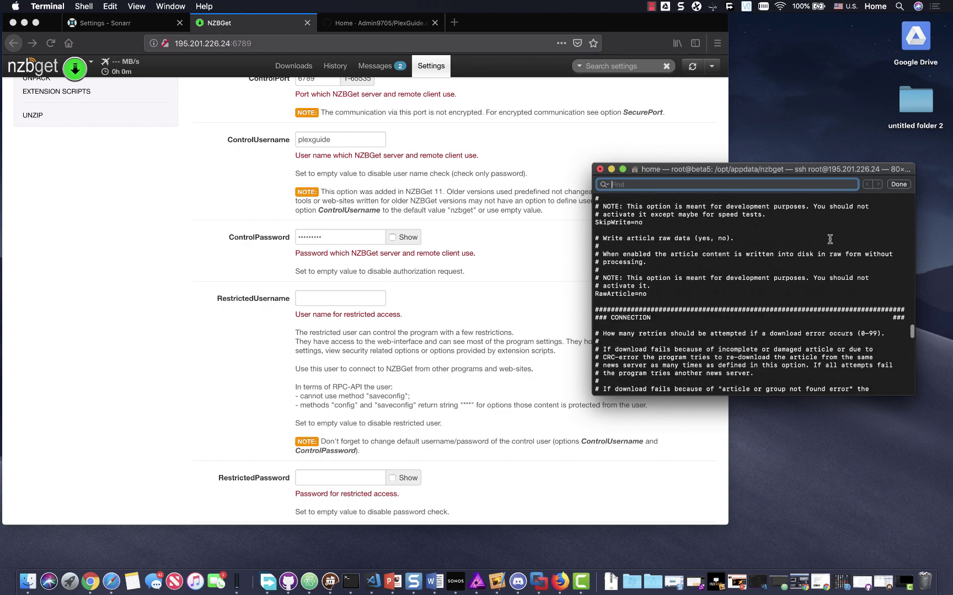
scroll(830, 240, down, 15)
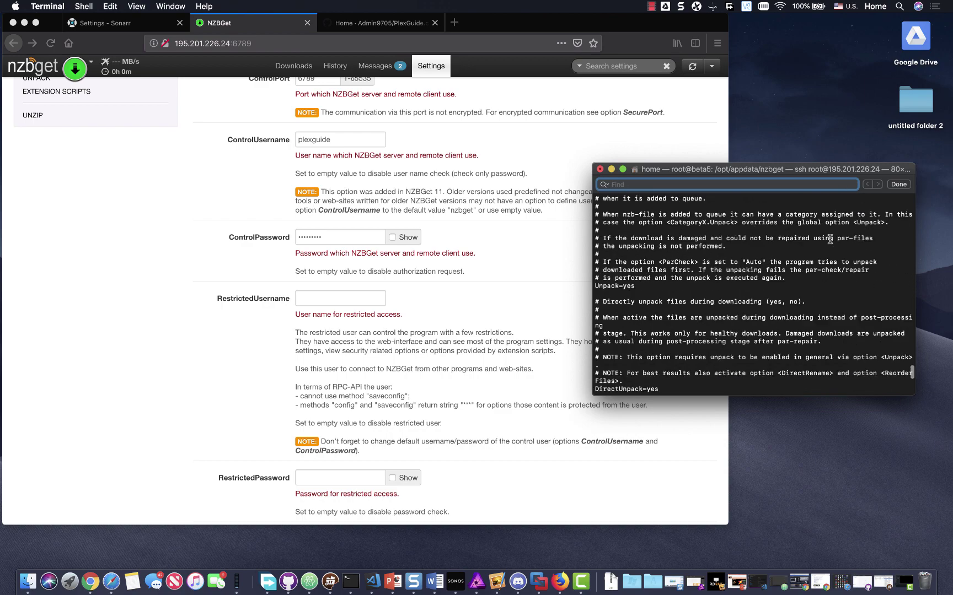
click(636, 389)
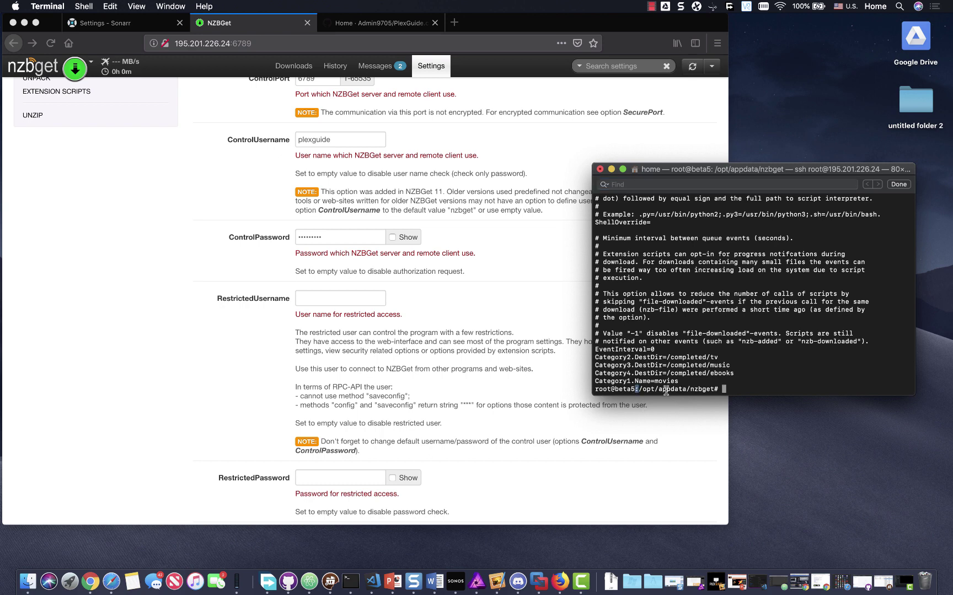
text(cd /opt/appdata/nzbget)
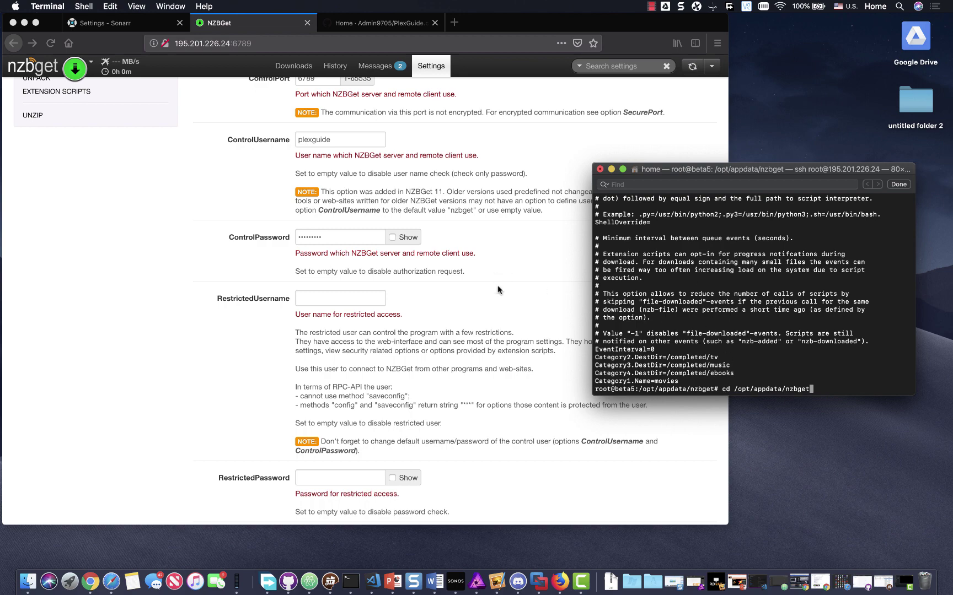
click(476, 286)
scroll(476, 287, down, 5)
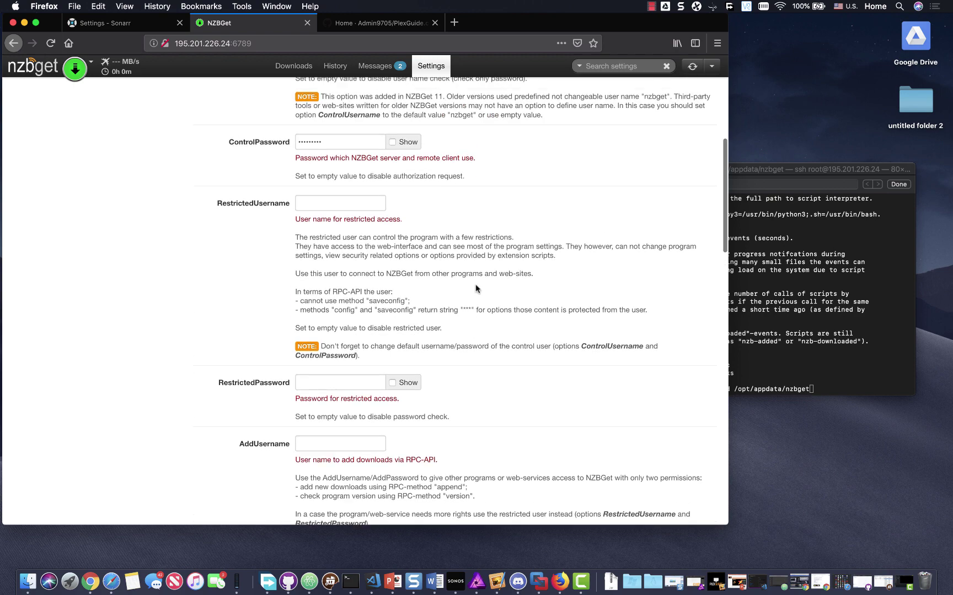
scroll(475, 287, down, 3)
scroll(432, 302, up, 5)
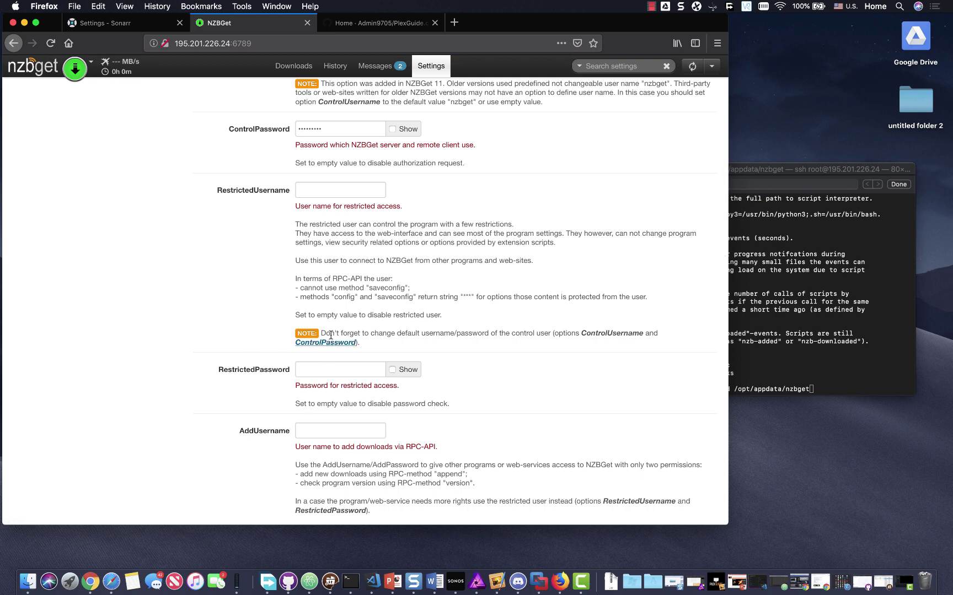
scroll(324, 290, down, 5)
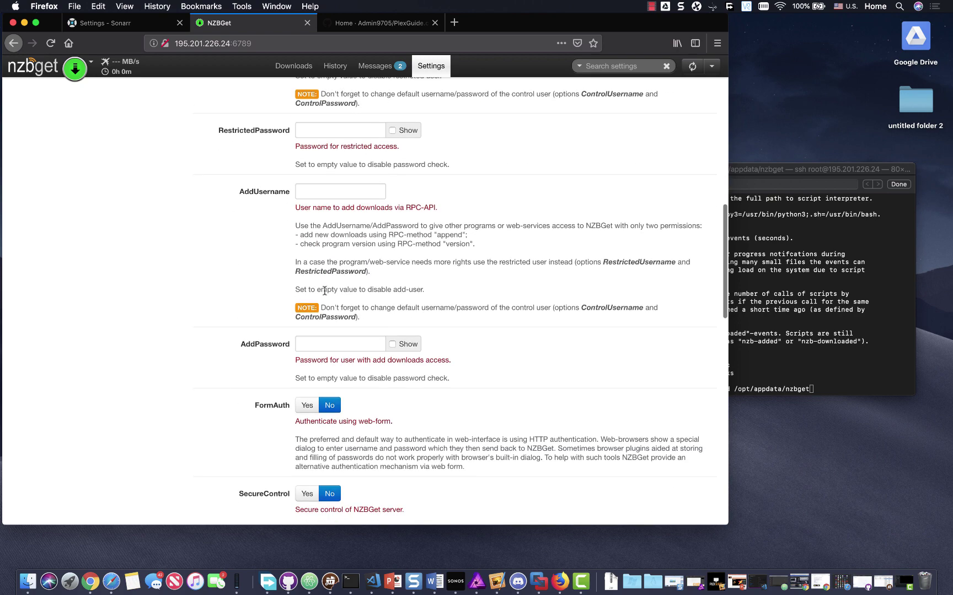
scroll(325, 290, down, 8)
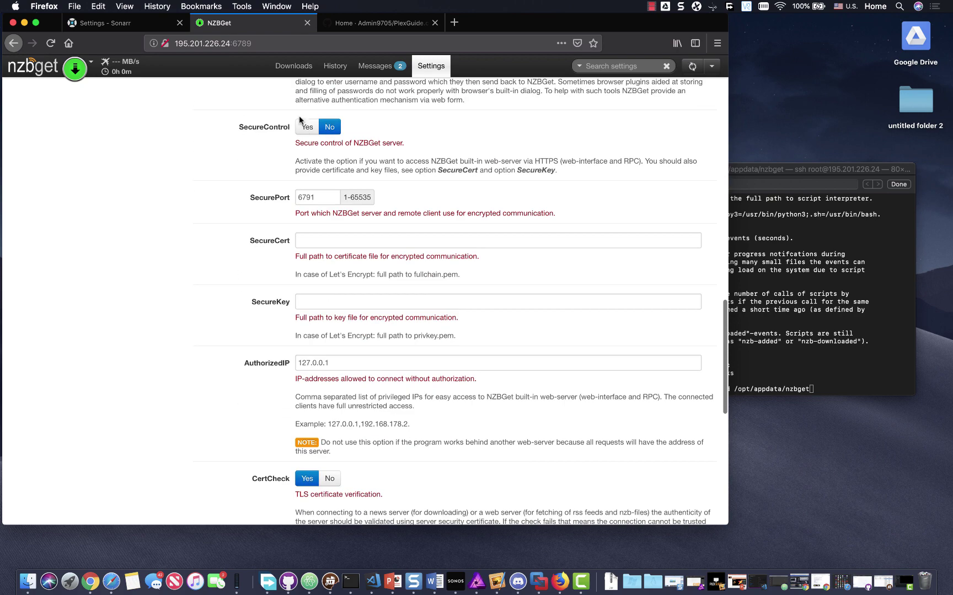
scroll(304, 164, up, 1)
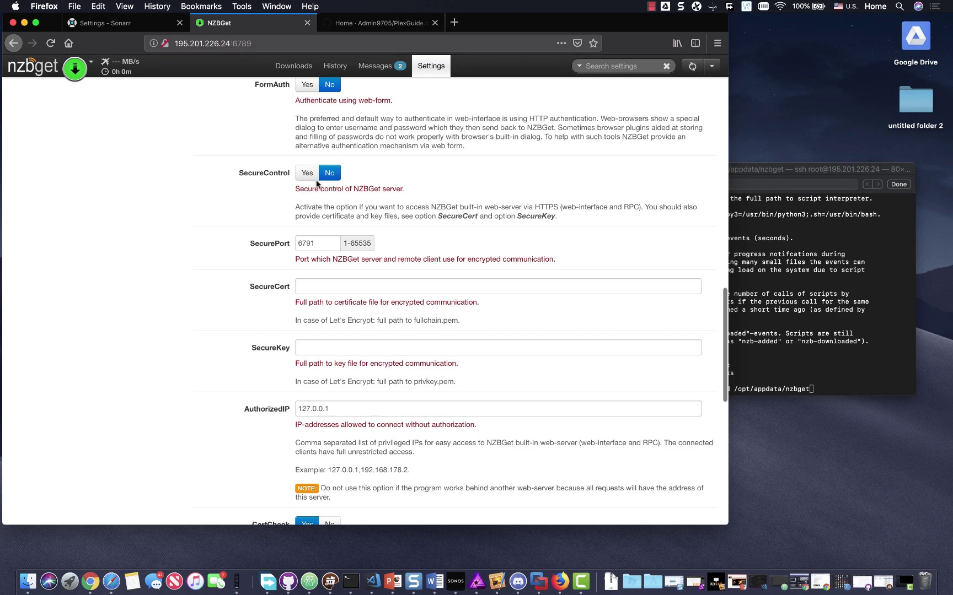
scroll(304, 188, down, 8)
scroll(302, 226, down, 2)
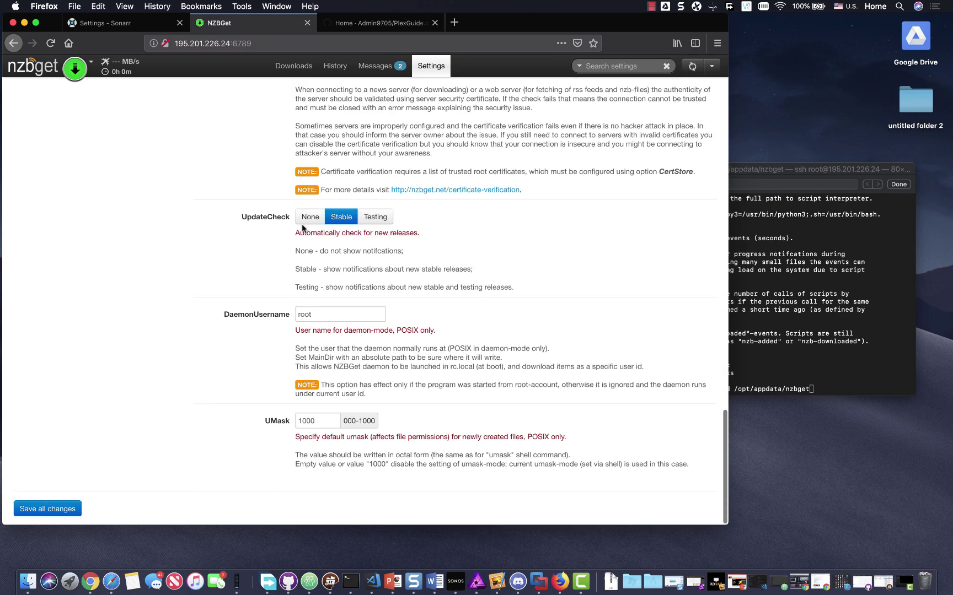
scroll(301, 224, up, 20)
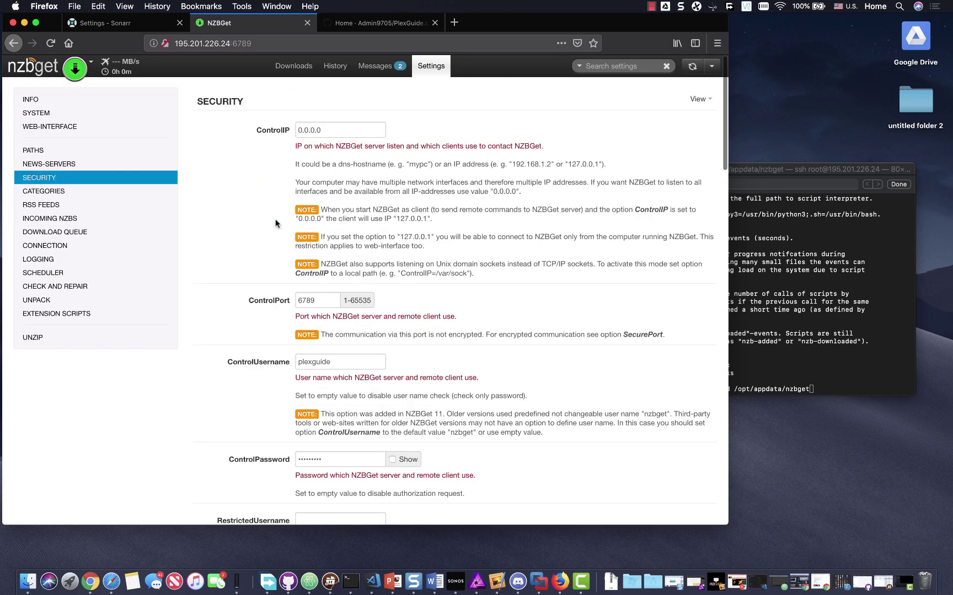
- Review the Categories settings
click(43, 192)
scroll(381, 278, down, 10)
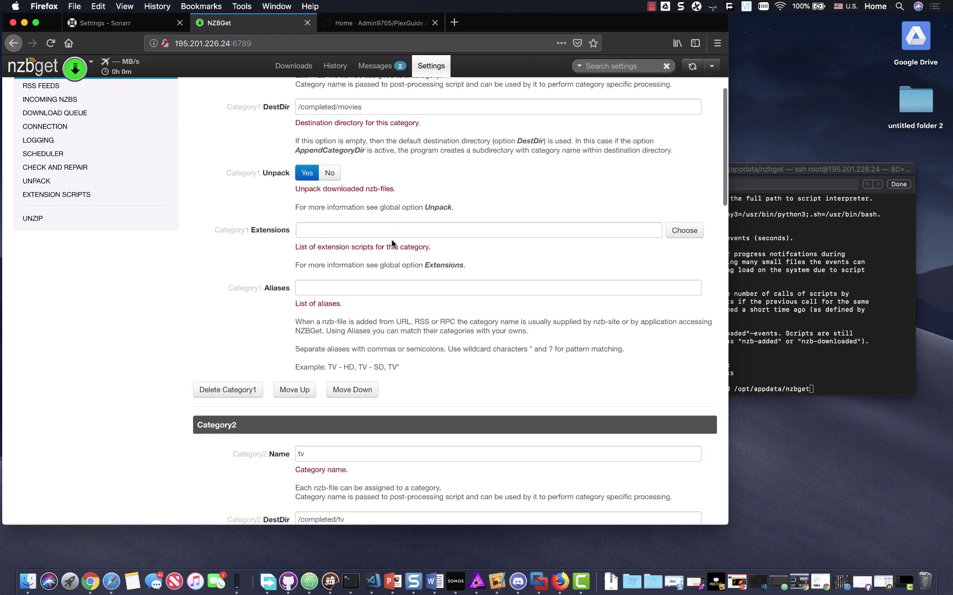
scroll(381, 278, down, 10)
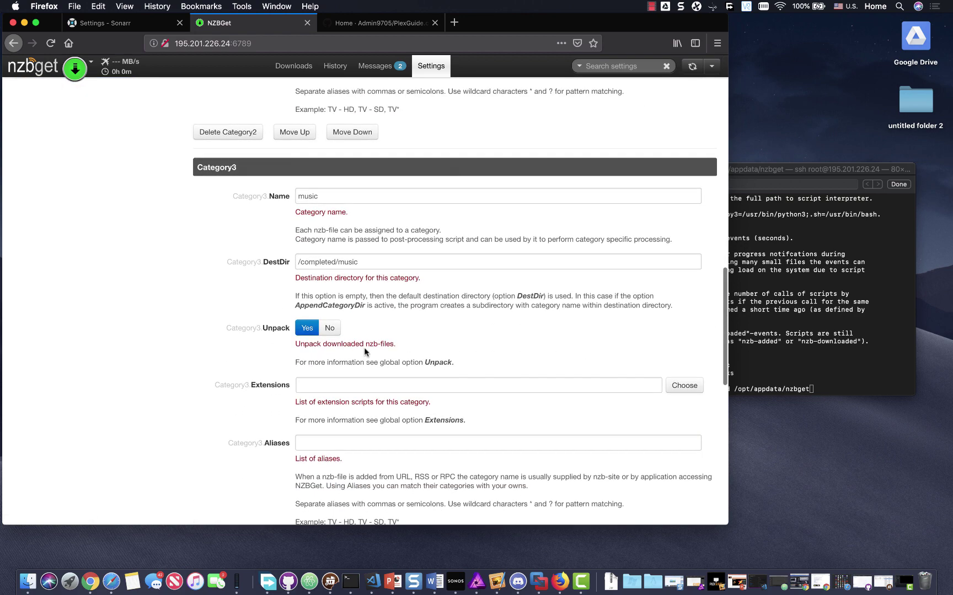
scroll(365, 349, up, 10)
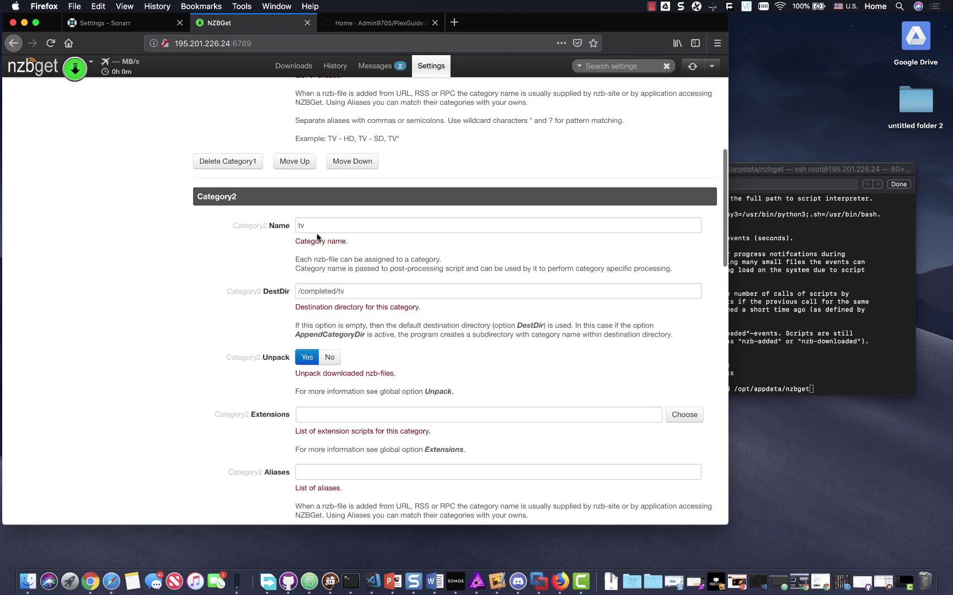
scroll(317, 237, up, 10)
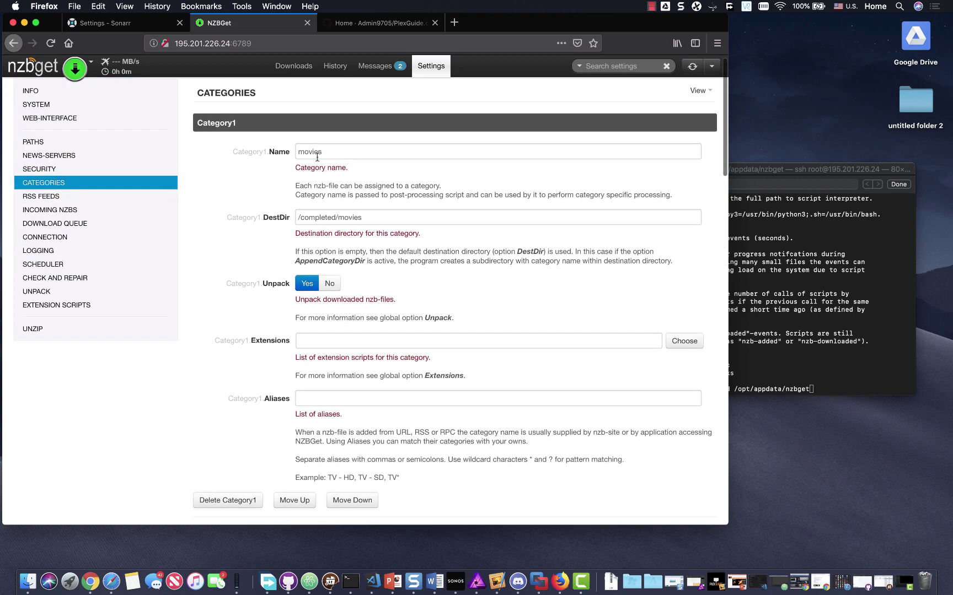
scroll(315, 240, down, 8)
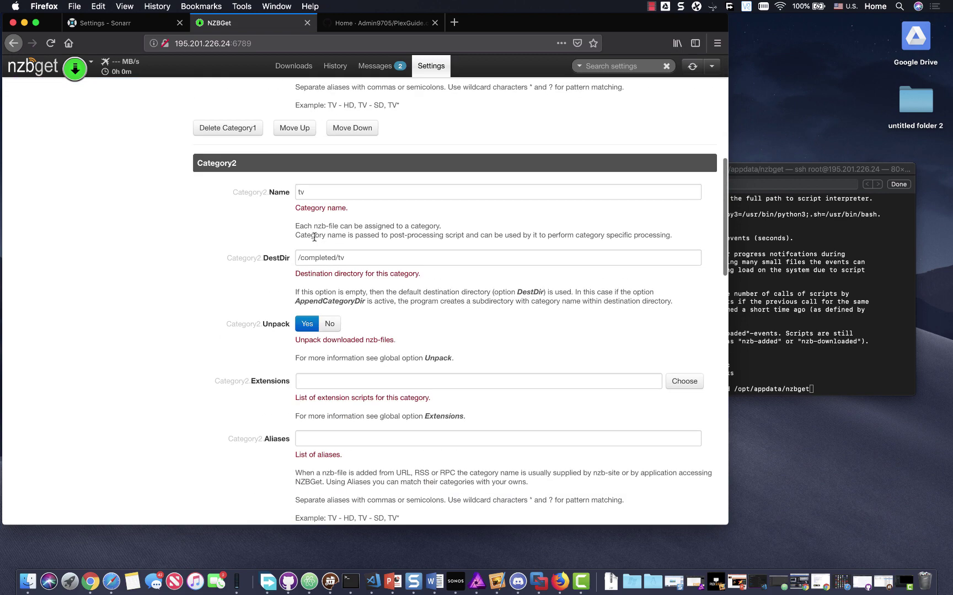
scroll(315, 244, down, 10)
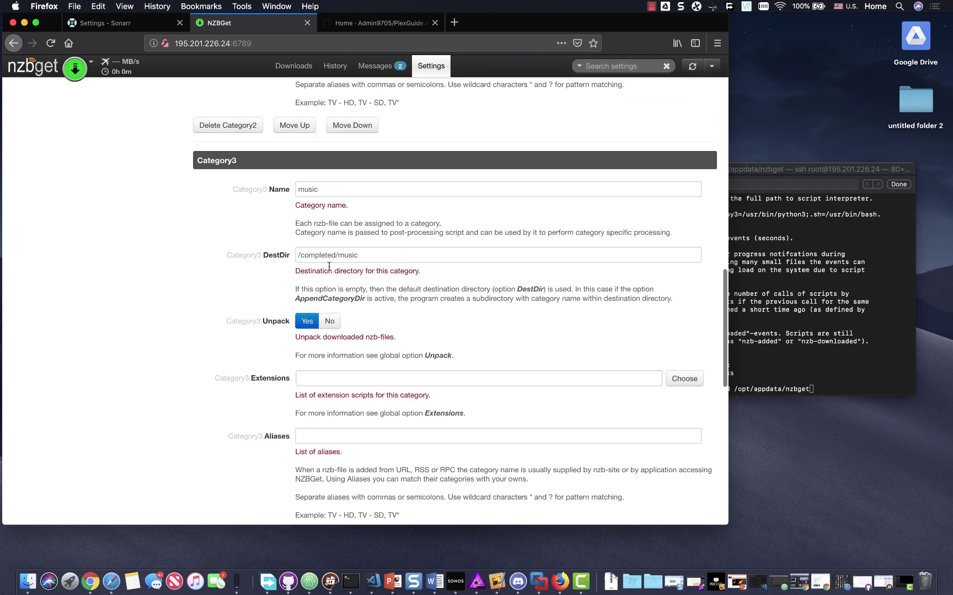
scroll(331, 225, down, 2)
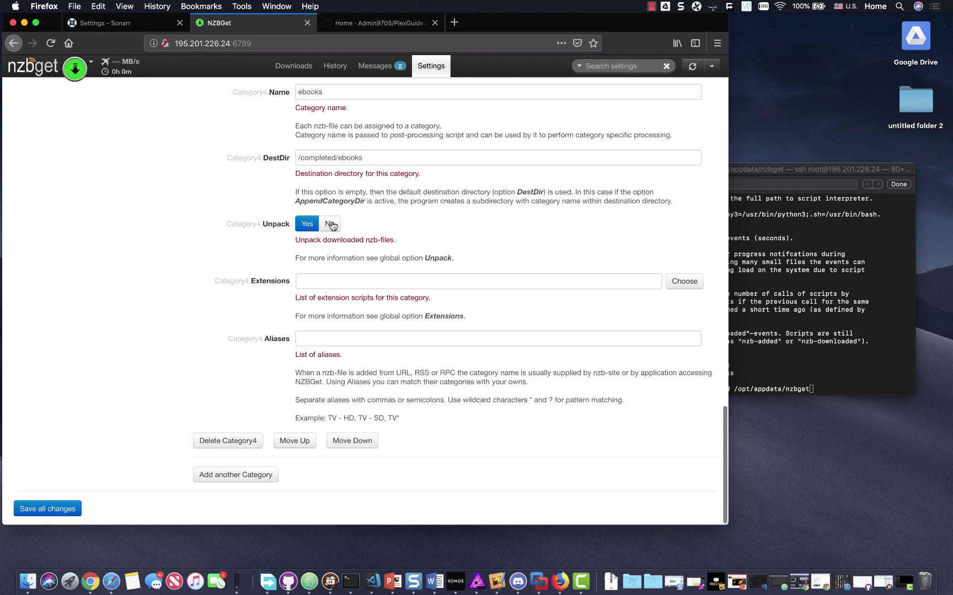
scroll(332, 224, up, 10)
scroll(332, 225, up, 10)
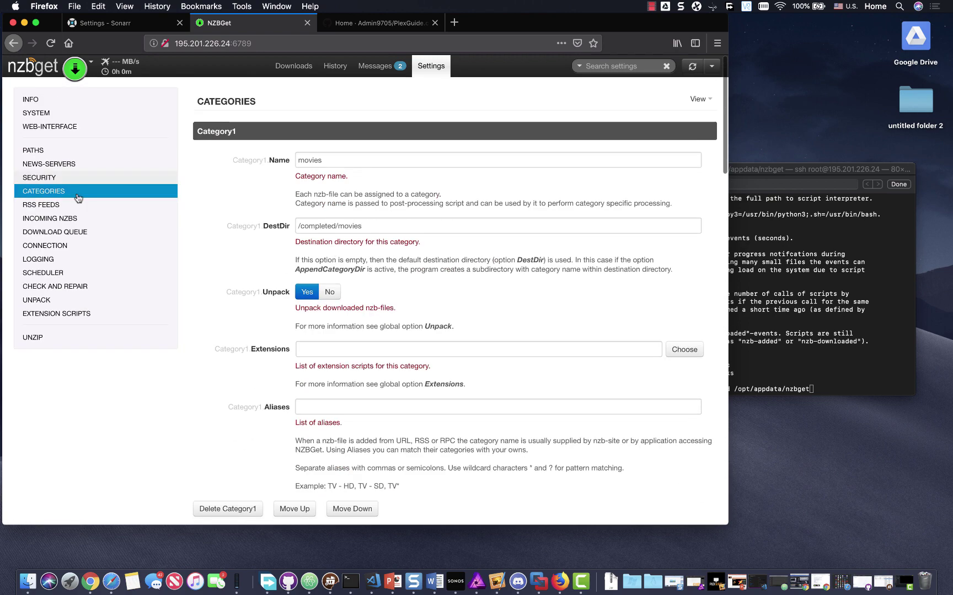
- Look over the Incoming NZBs settings, then the Download Queue settings
click(53, 217)
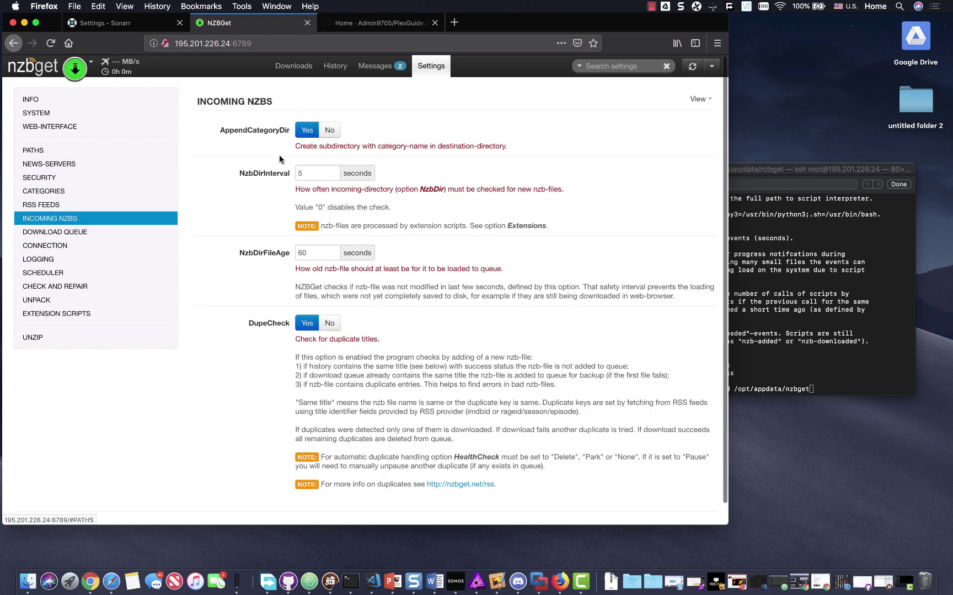
scroll(321, 255, down, 1)
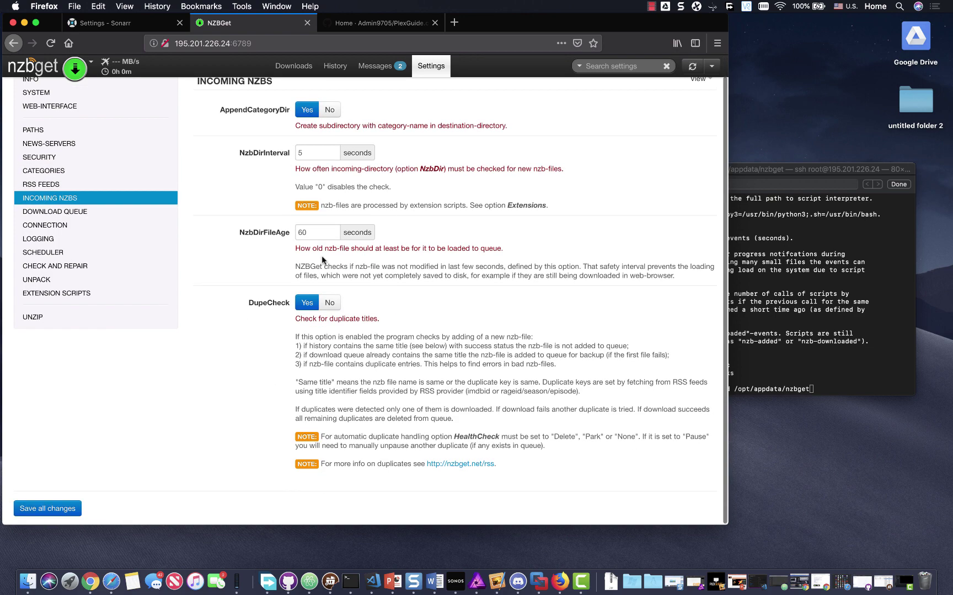
click(118, 209)
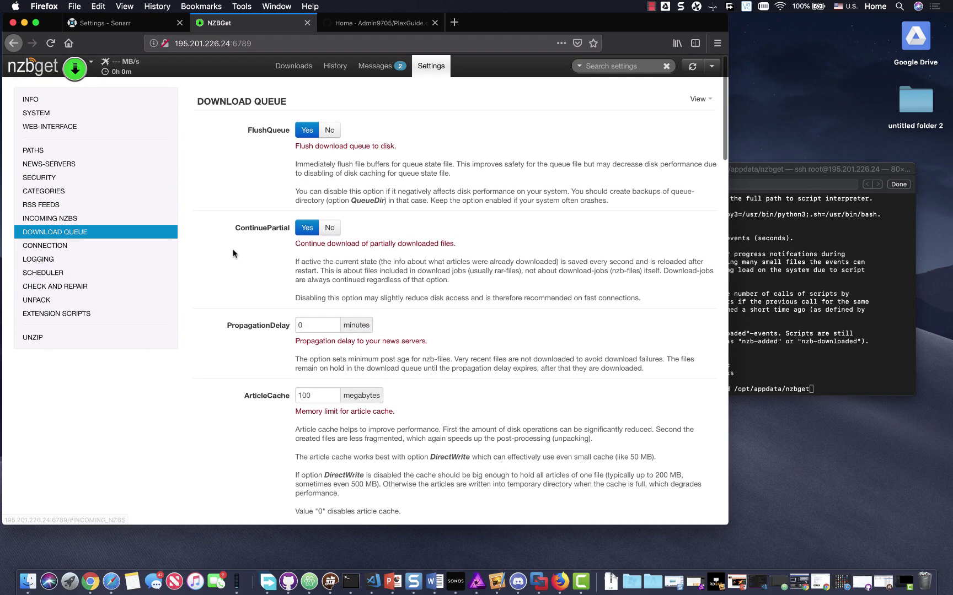
scroll(278, 248, down, 10)
scroll(279, 249, down, 12)
scroll(281, 254, down, 11)
scroll(281, 256, up, 5)
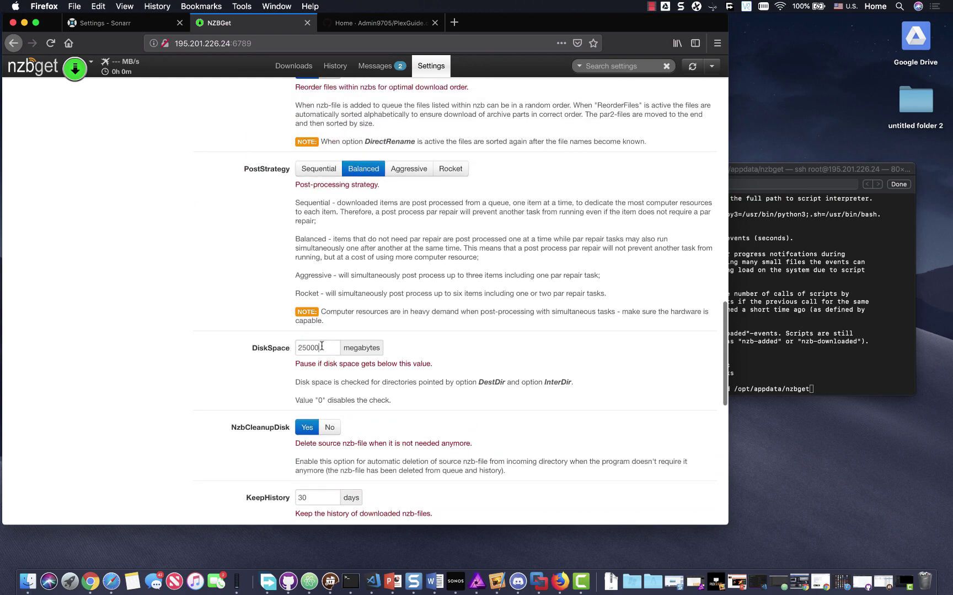
- Inspect the DiskSpace value, leaving it at 25000 MB, and scroll back to the top
drag(321, 347, 278, 348)
click(377, 346)
click(329, 348)
drag(302, 349, 263, 351)
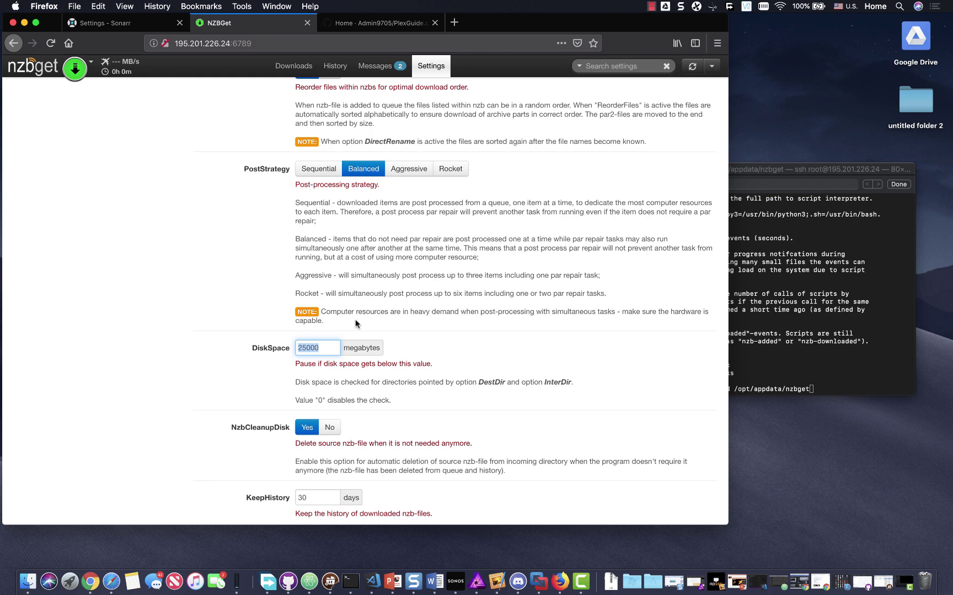
click(312, 346)
scroll(321, 356, down, 2)
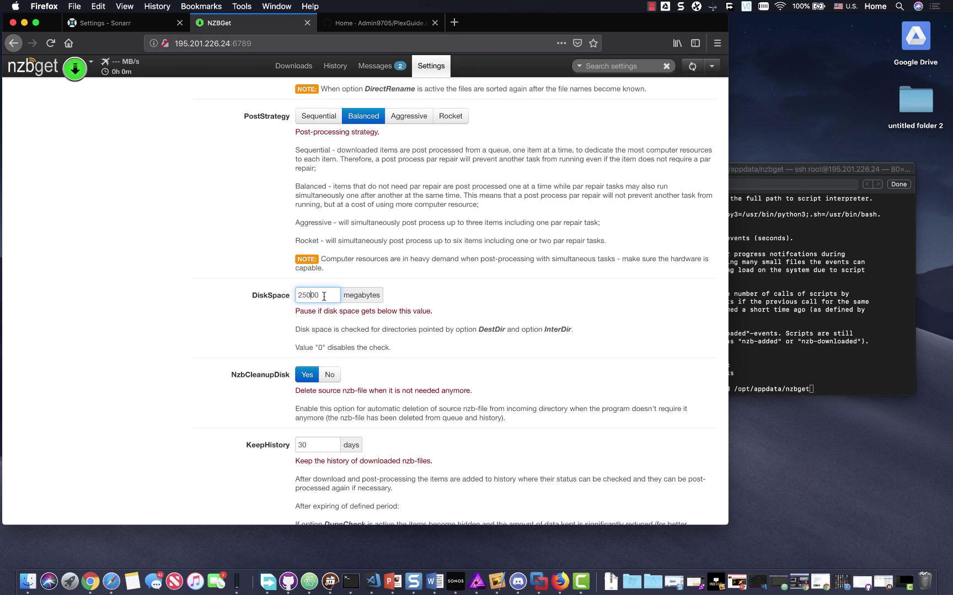
scroll(325, 297, down, 1)
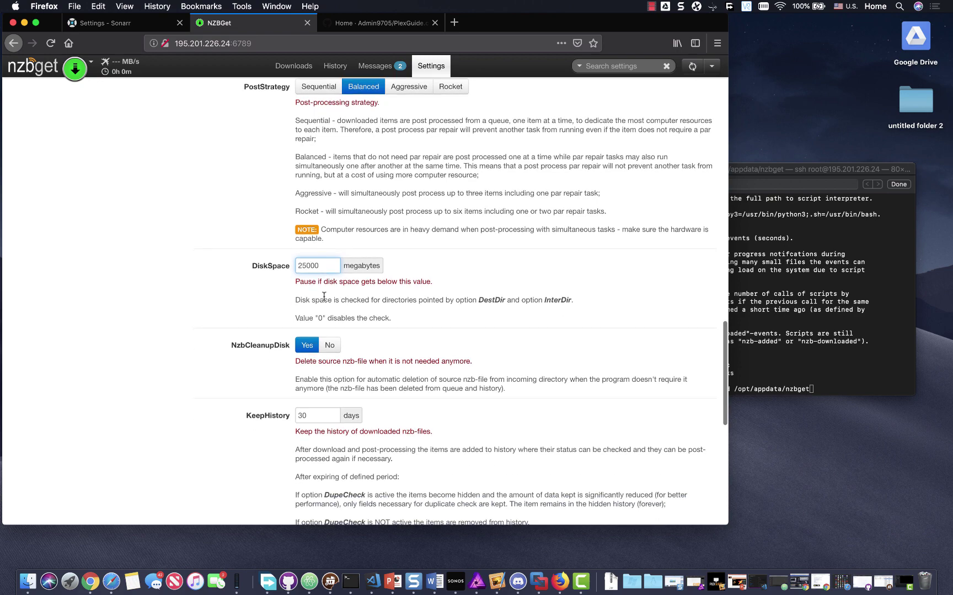
scroll(324, 297, down, 6)
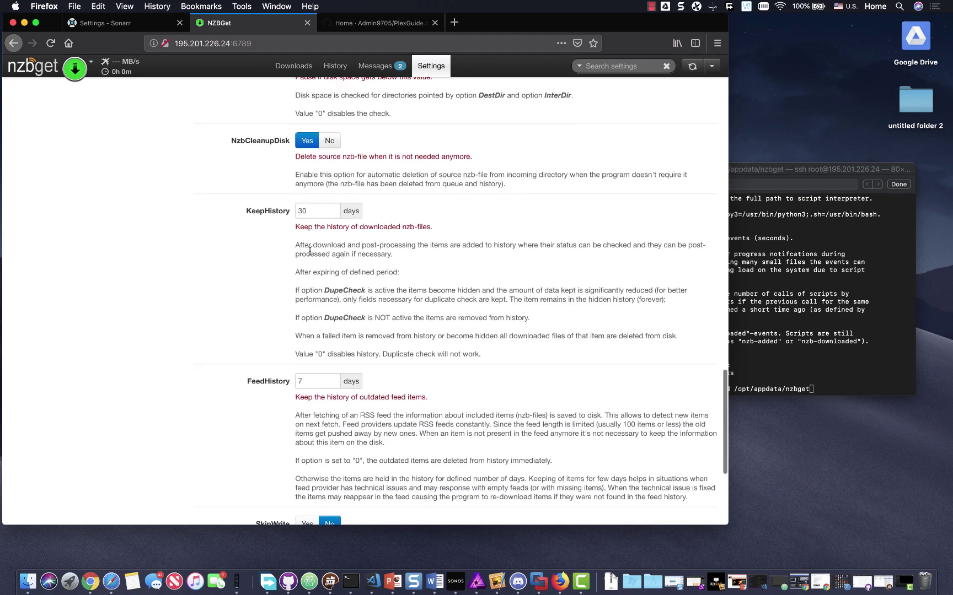
scroll(309, 251, down, 6)
scroll(298, 324, up, 6)
scroll(318, 363, up, 12)
scroll(318, 362, up, 10)
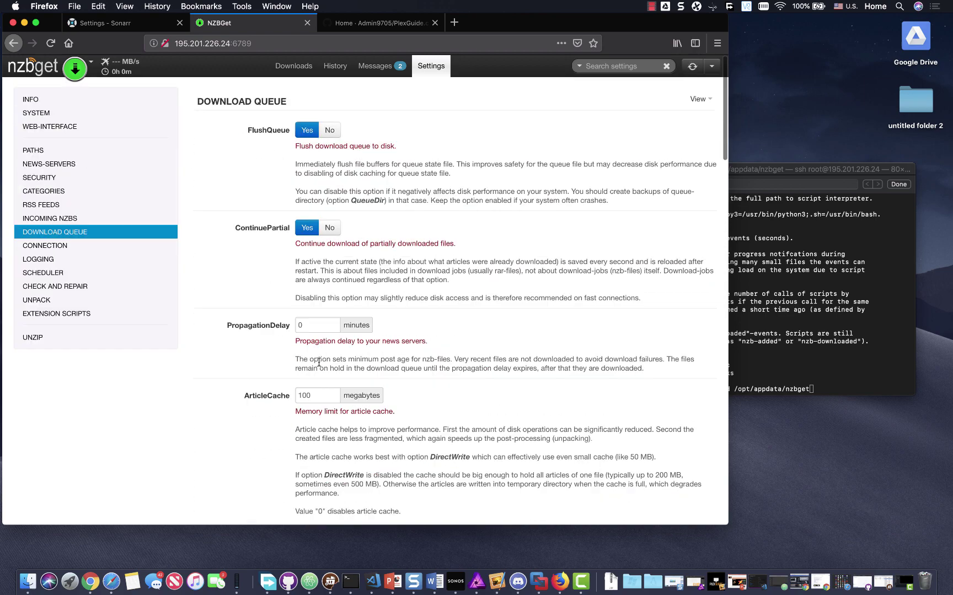
- Look over the Connection, Logging and Scheduler settings, including Task1's time, then Check and Repair
click(54, 247)
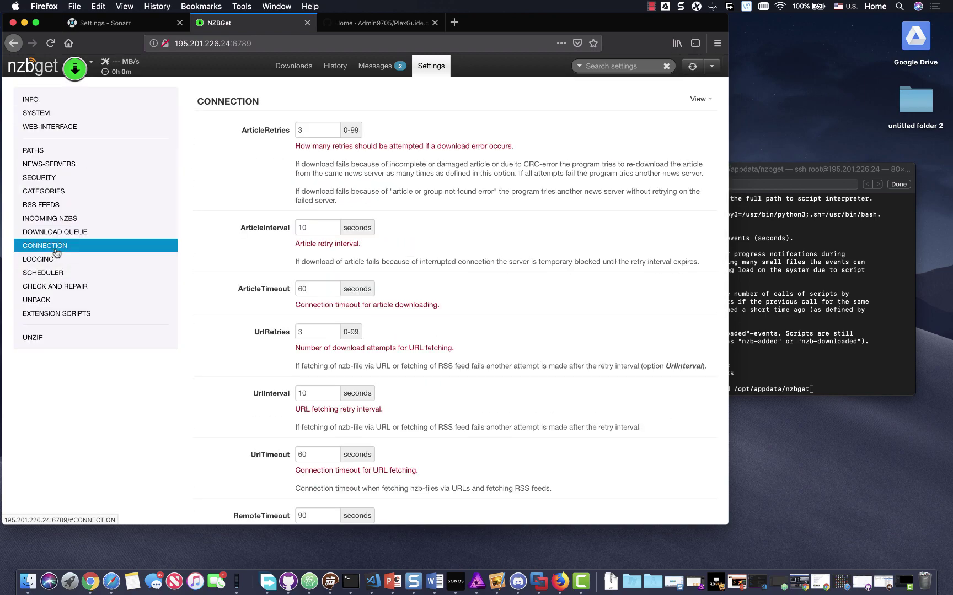
scroll(102, 259, down, 10)
scroll(102, 259, up, 10)
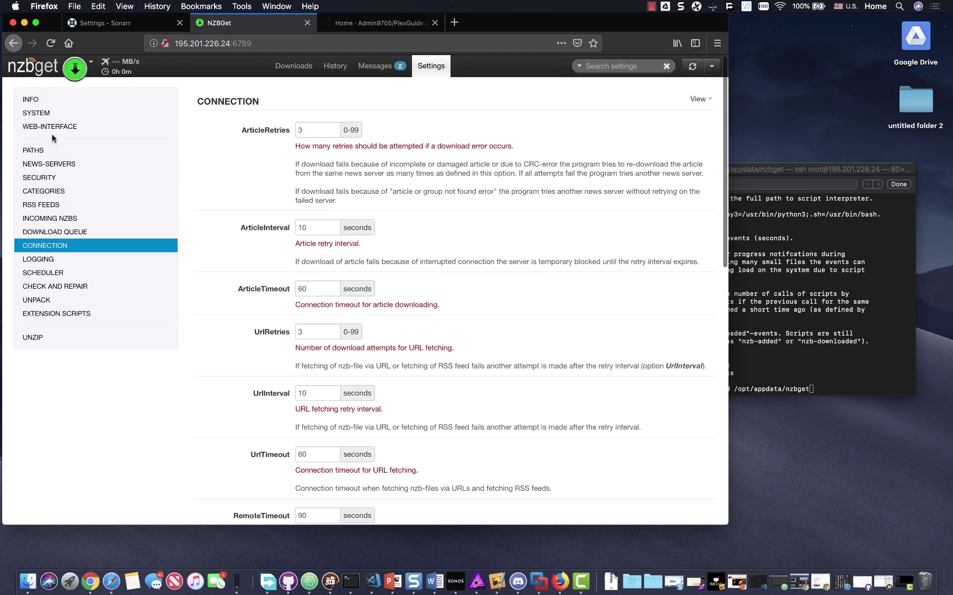
click(47, 260)
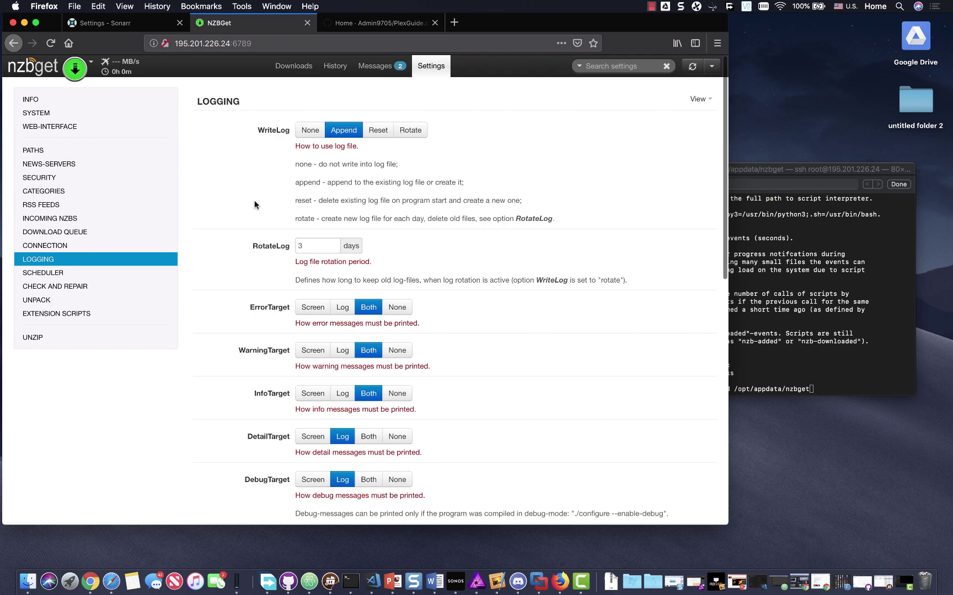
click(54, 272)
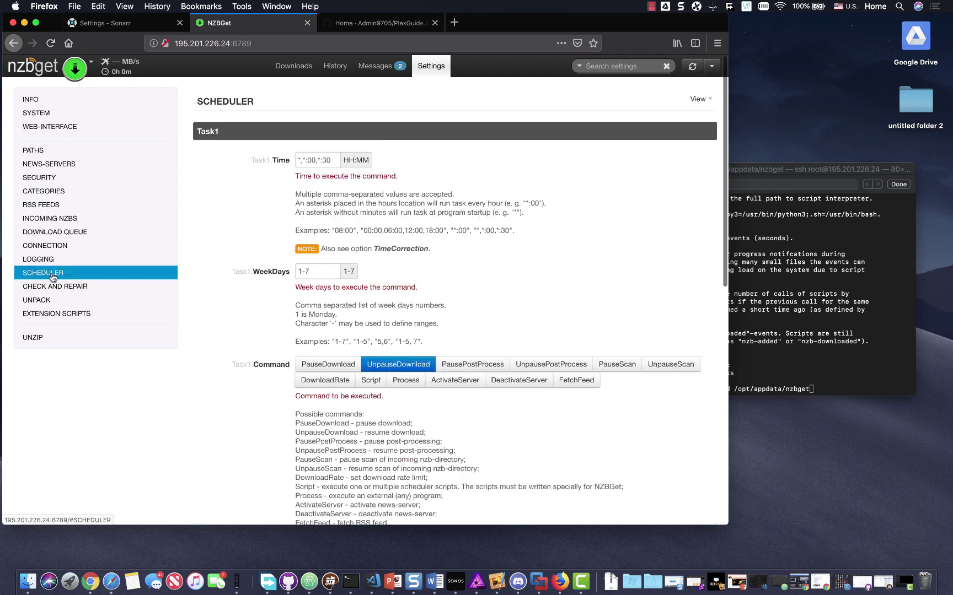
scroll(255, 248, down, 10)
scroll(255, 247, up, 10)
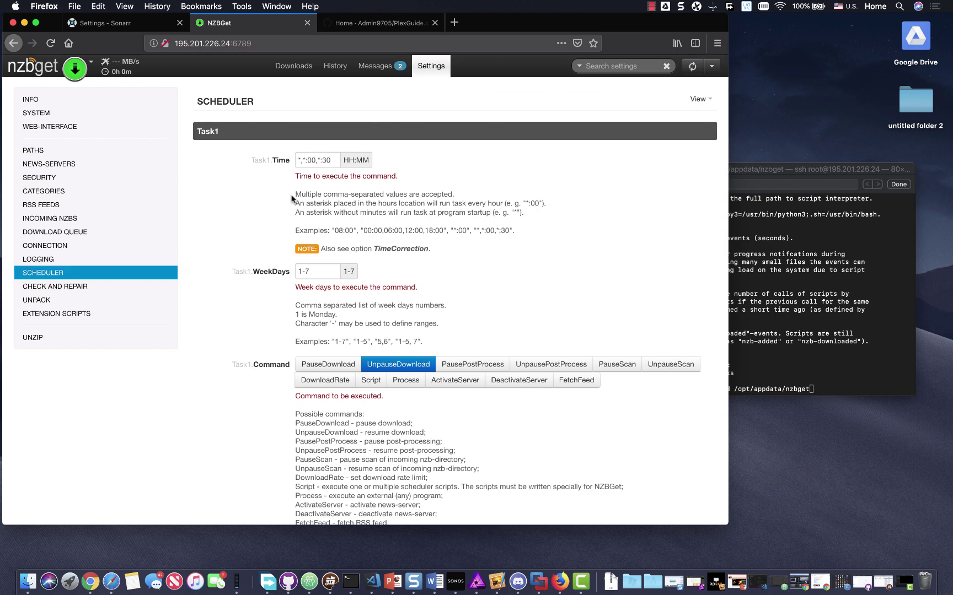
click(306, 161)
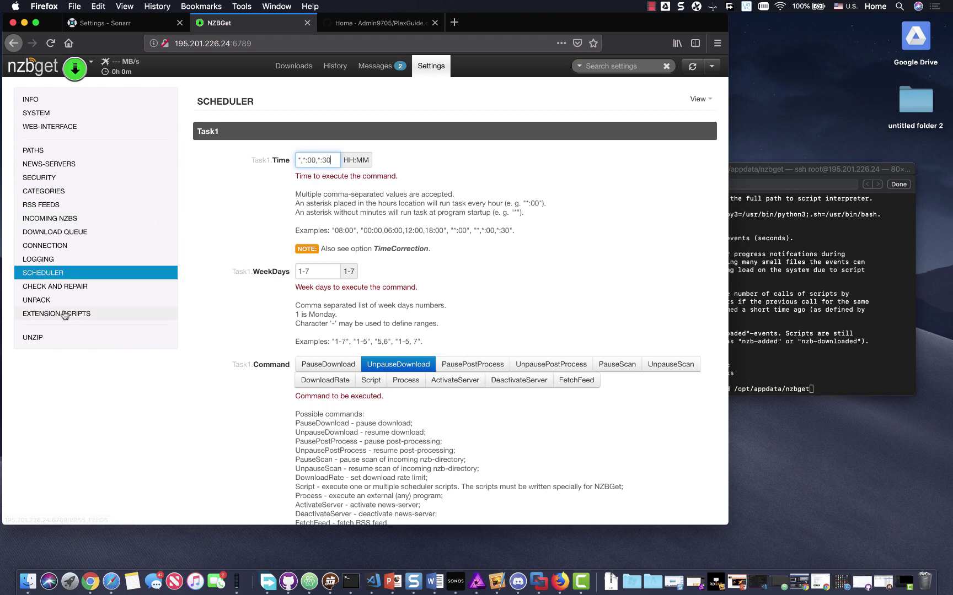
click(69, 293)
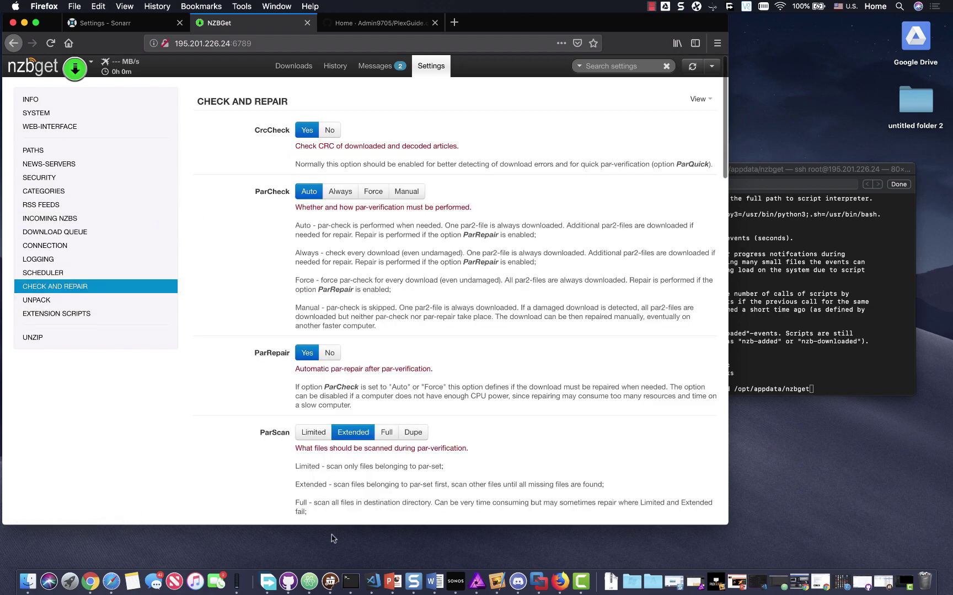
- Scroll through the Check and Repair settings (CrcCheck Yes, ParCheck Auto, ParScan Extended)
scroll(350, 480, down, 3)
scroll(350, 480, down, 15)
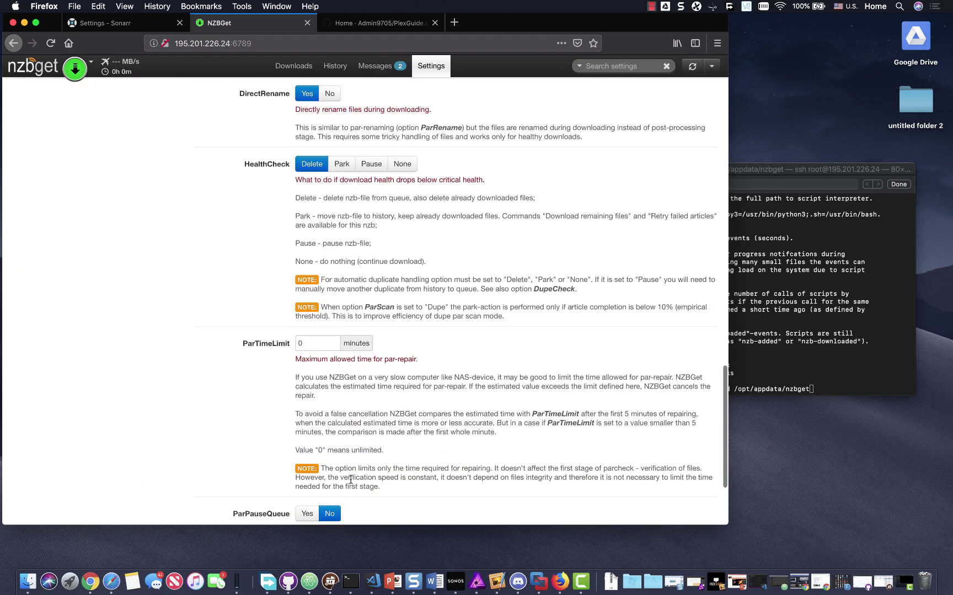
scroll(350, 484, up, 15)
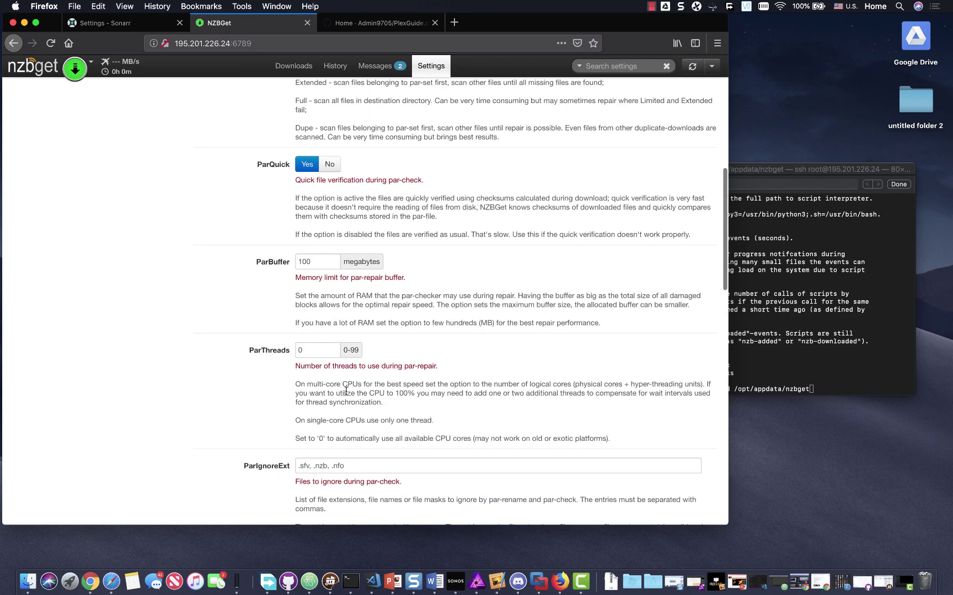
scroll(346, 392, up, 5)
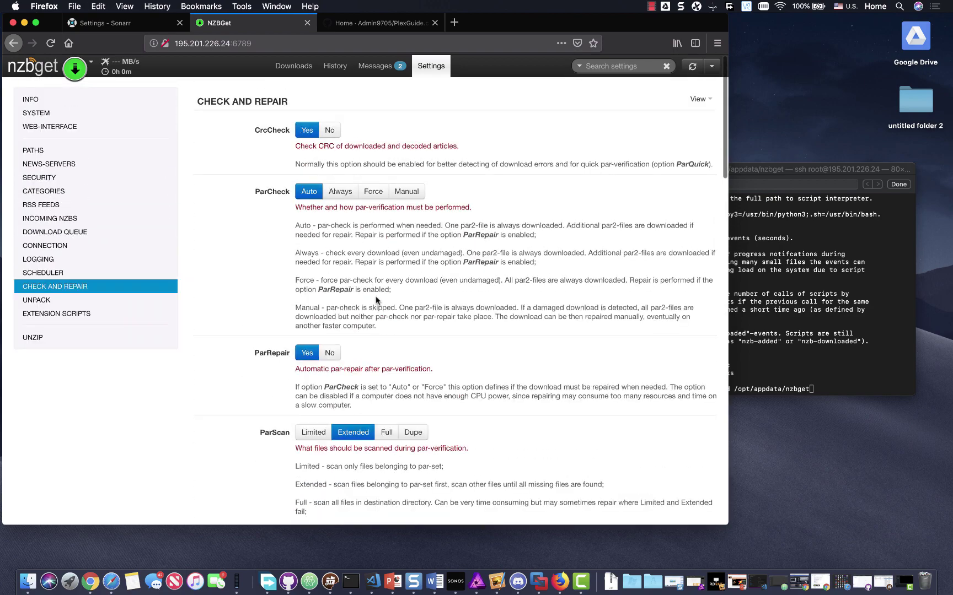
scroll(376, 300, down, 10)
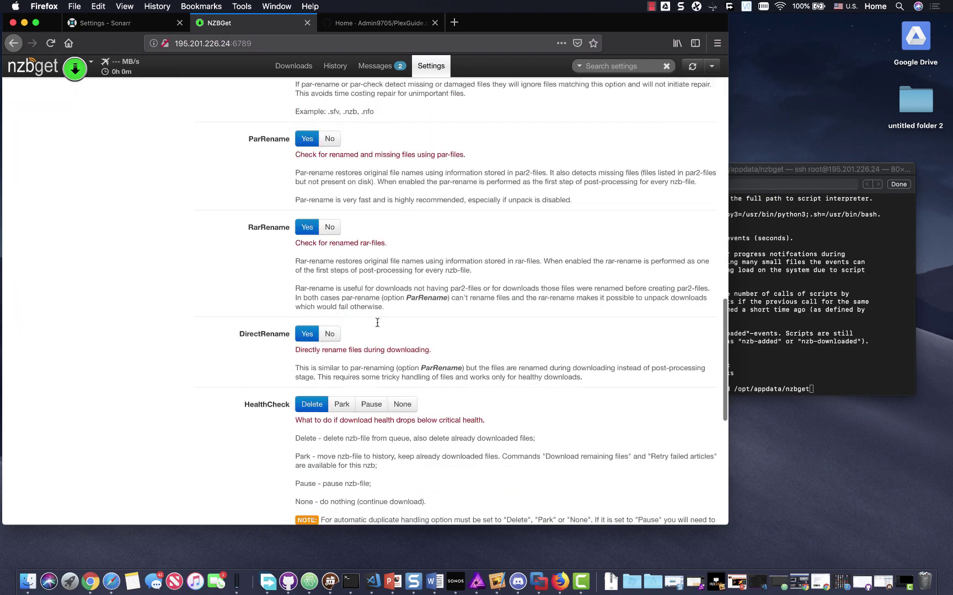
scroll(377, 324, up, 10)
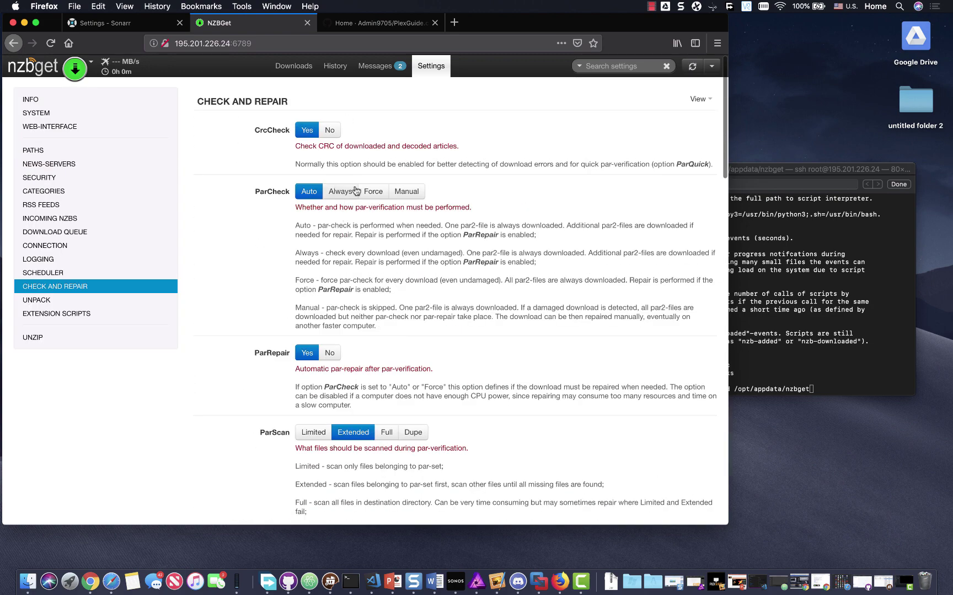
- Review the Unpack settings, then bring up the Unzip extension script's settings
click(49, 299)
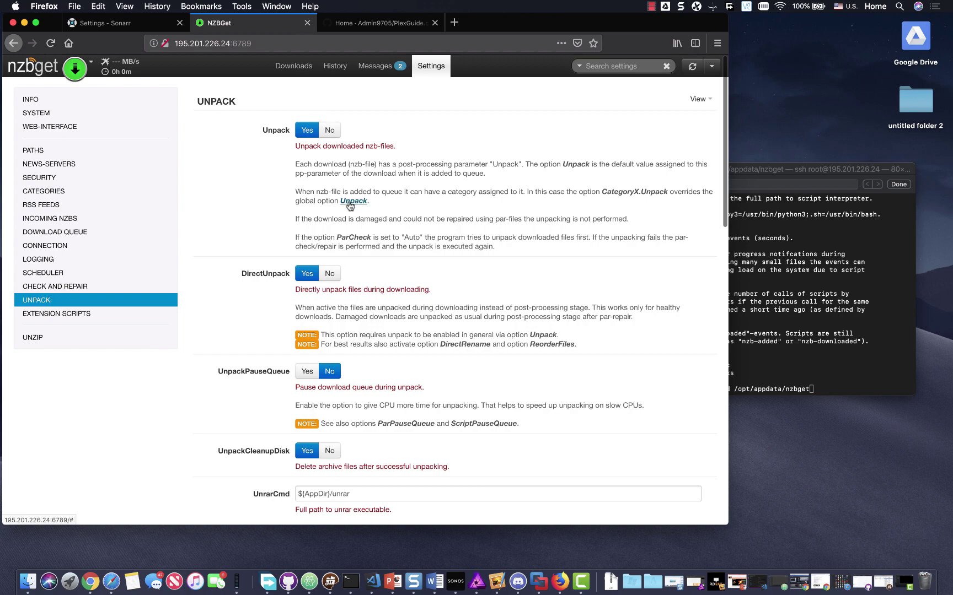
scroll(350, 205, down, 10)
scroll(348, 205, down, 5)
scroll(342, 248, up, 15)
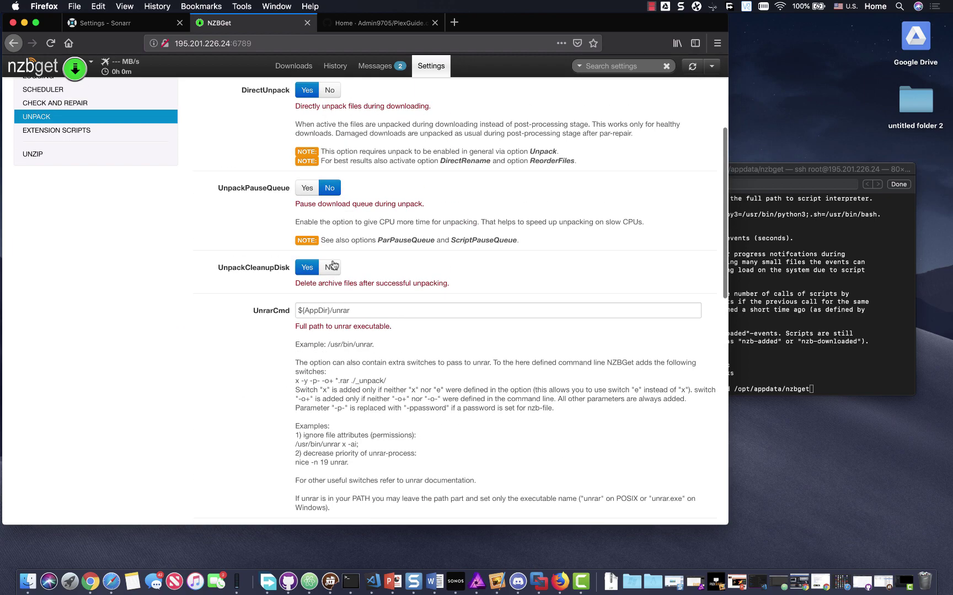
scroll(333, 278, up, 3)
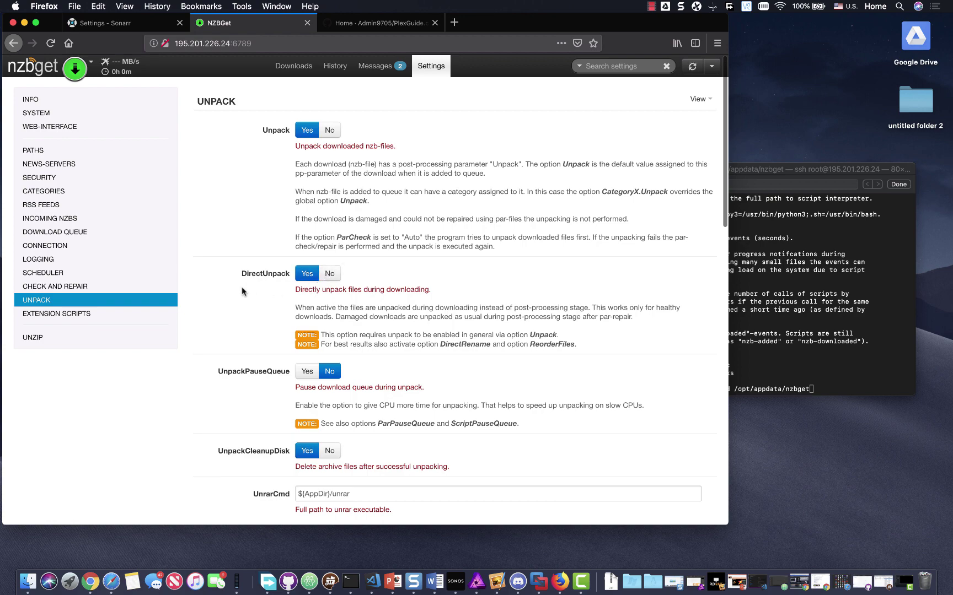
click(96, 315)
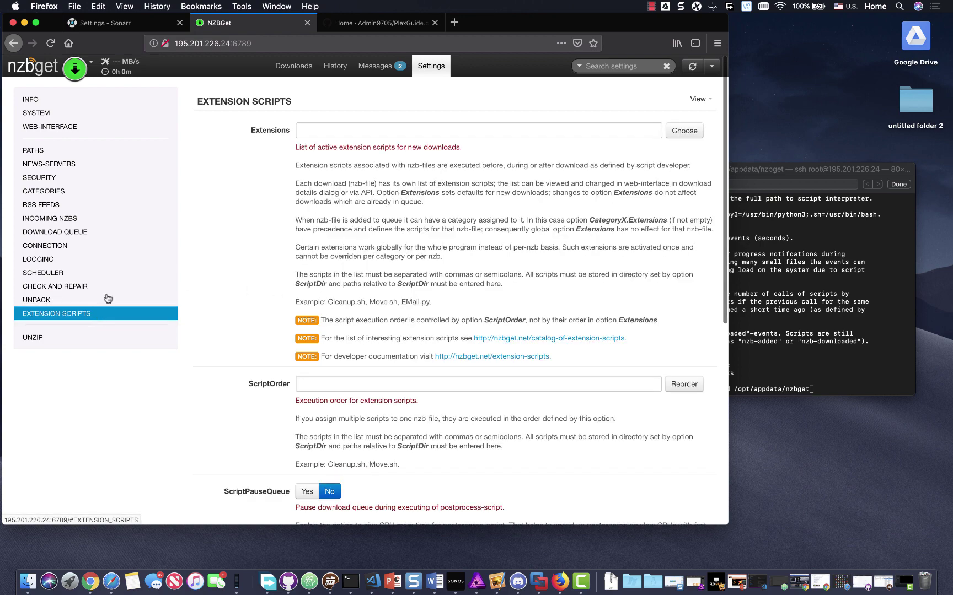
click(28, 342)
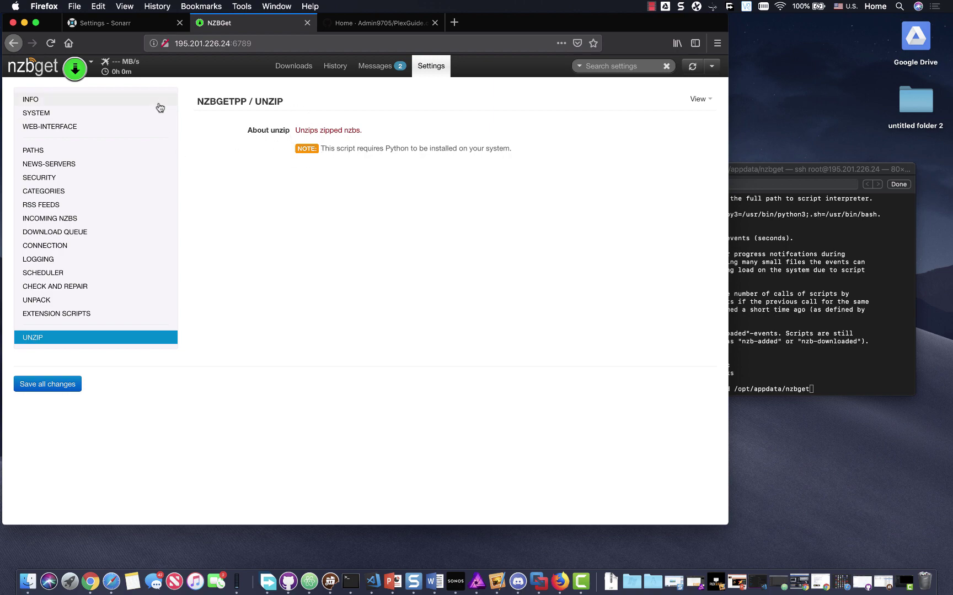
- Leave settings without saving via the unsaved-changes warning and return to Sonarr's Add - Nzbget dialog
click(66, 99)
click(56, 114)
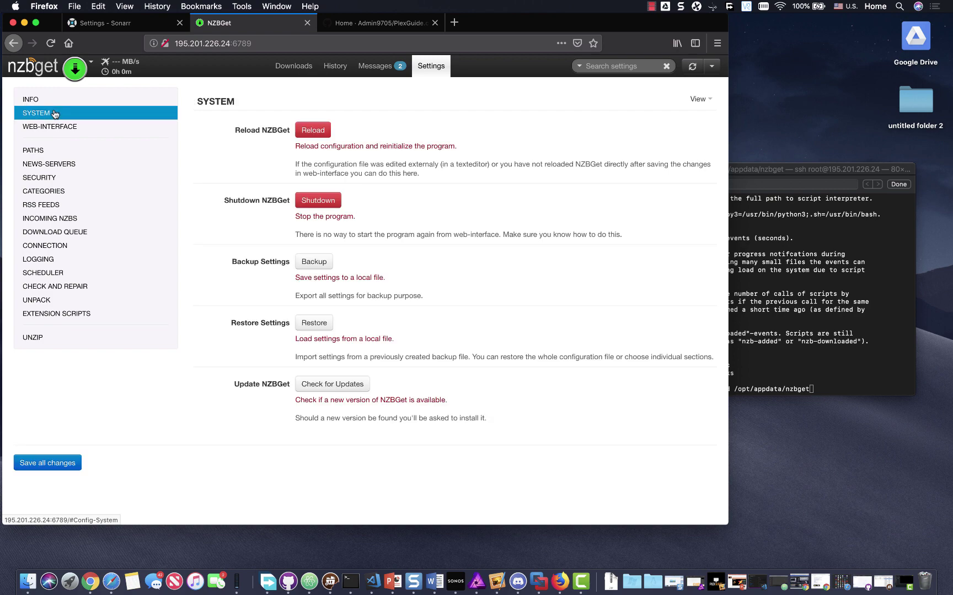
click(46, 100)
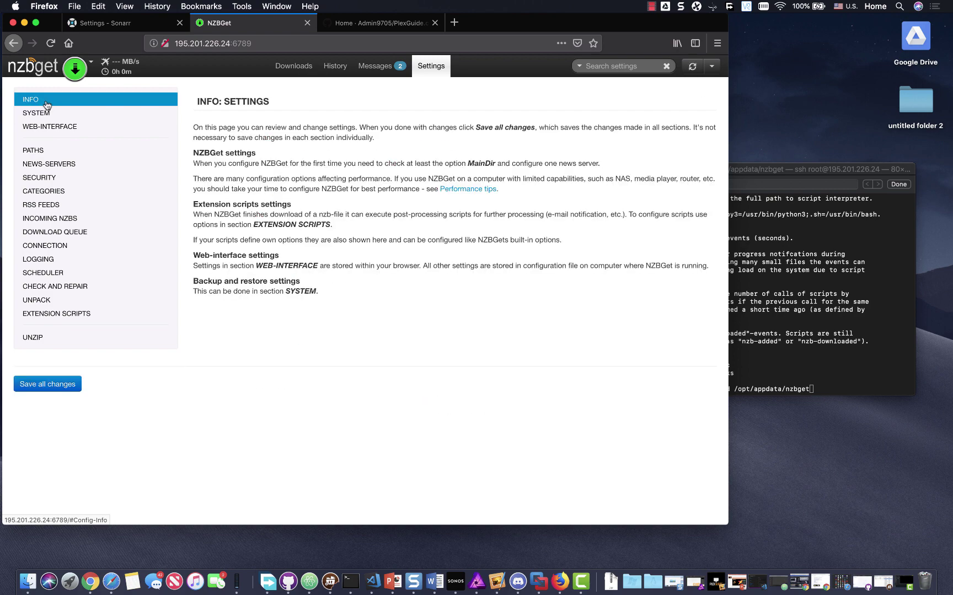
click(313, 71)
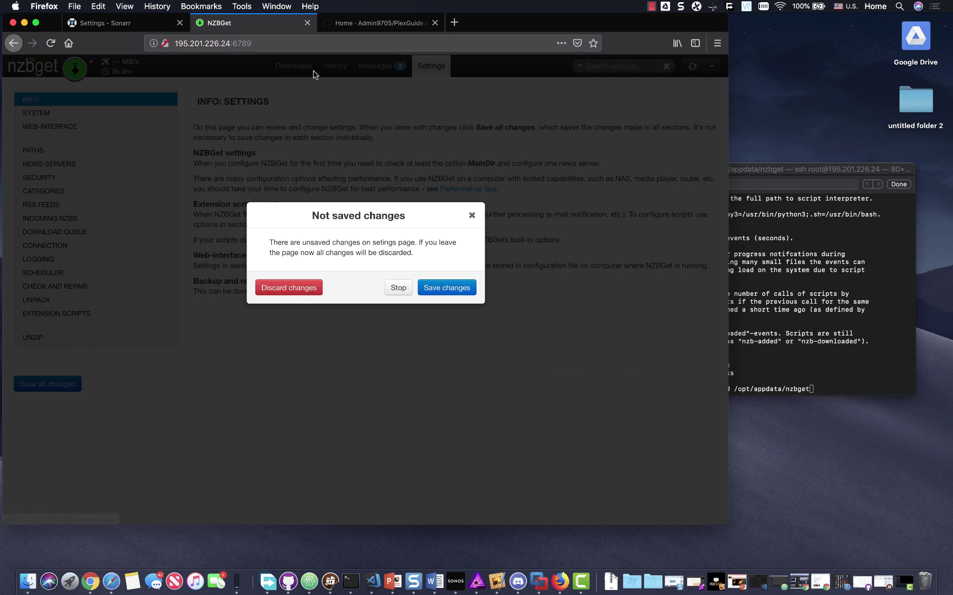
click(473, 217)
click(797, 277)
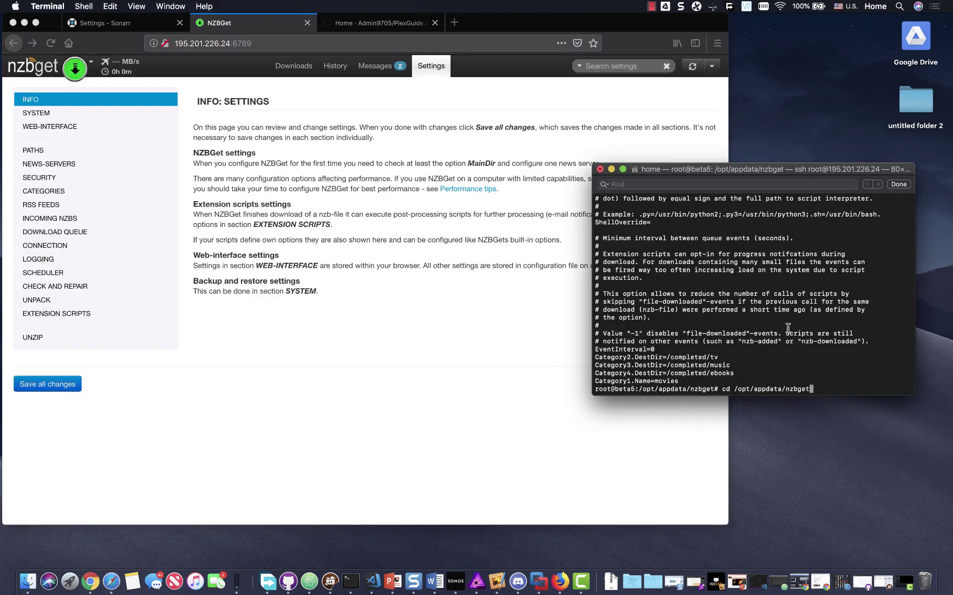
click(106, 25)
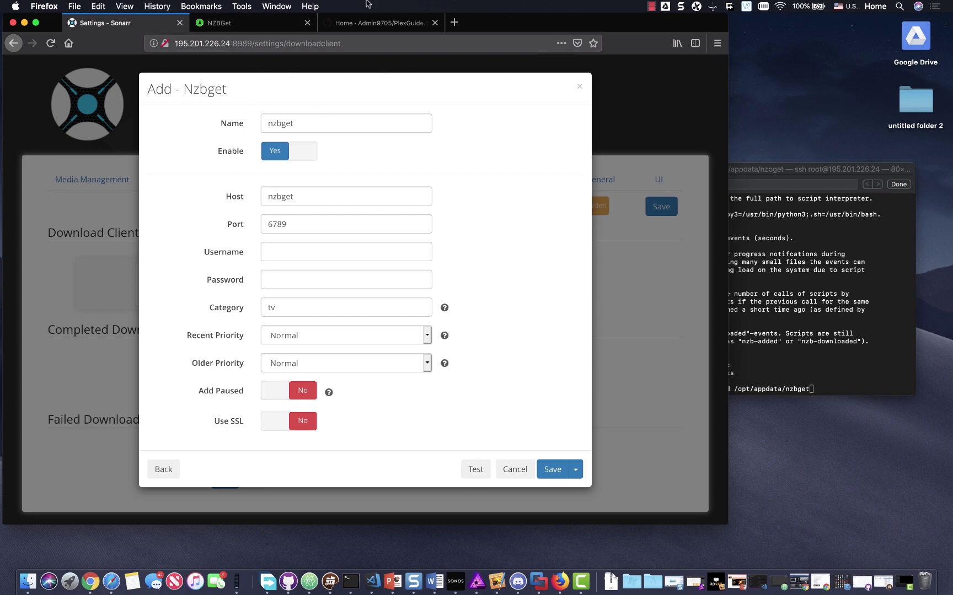
- Save all changed NZBGet settings and run Sonarr's nzbget connection test twice
click(257, 23)
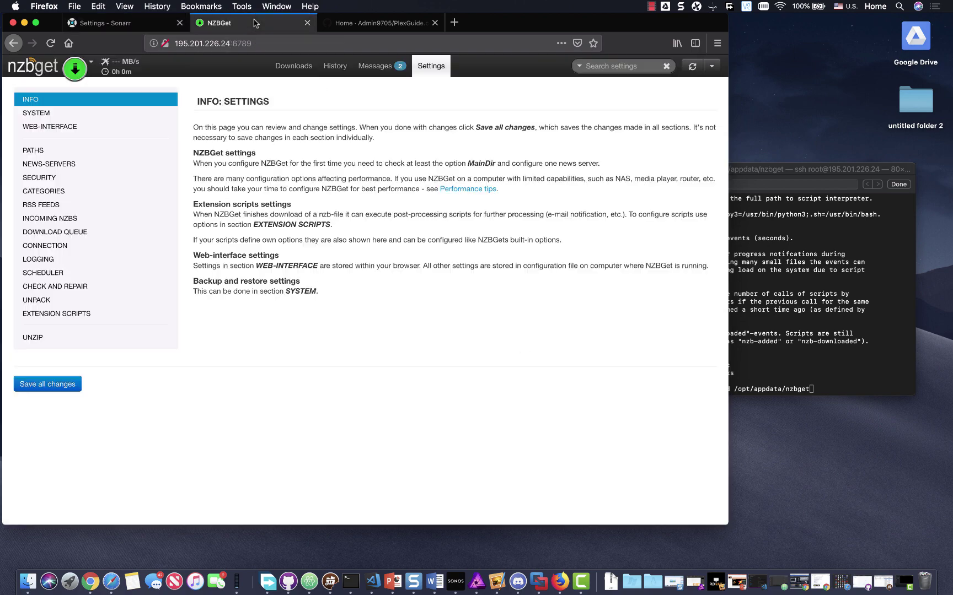
click(42, 392)
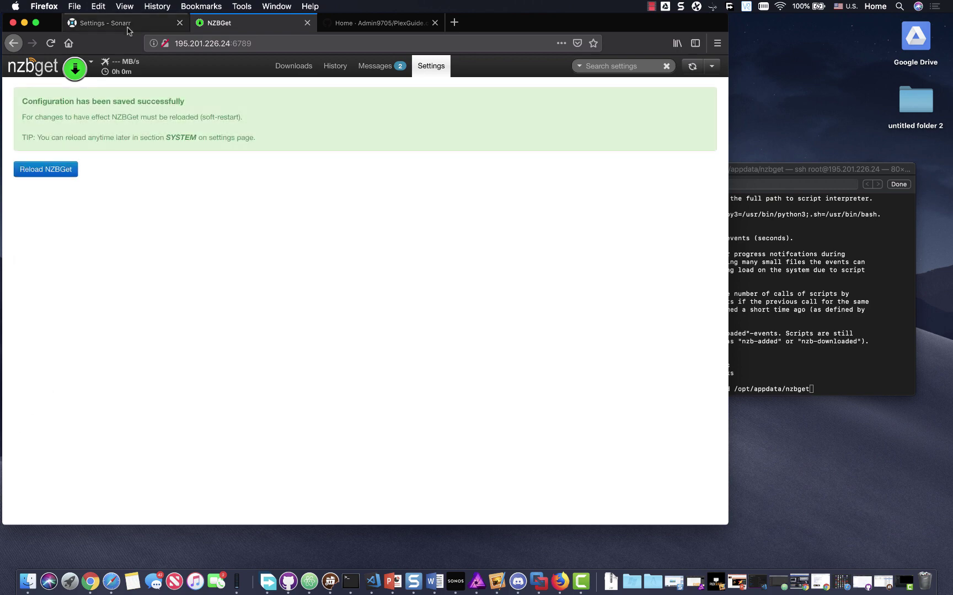
click(124, 26)
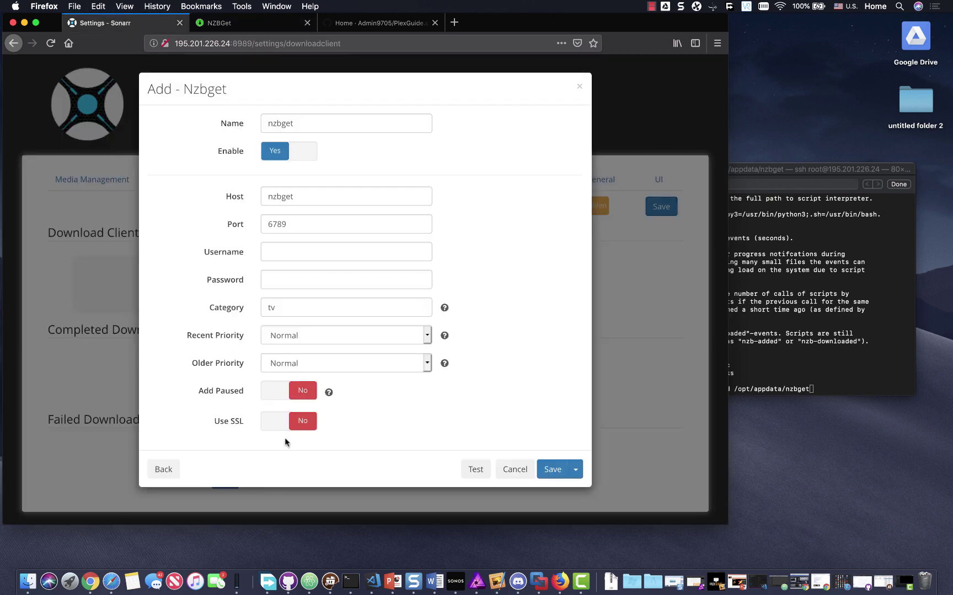
click(475, 470)
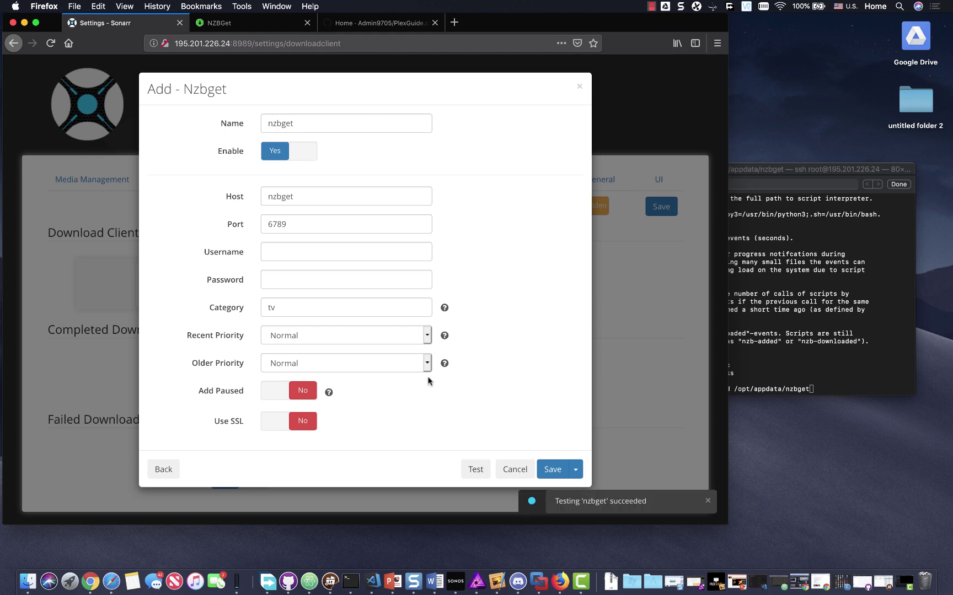
click(472, 465)
- Reload NZBGet so the saved settings take effect
click(283, 27)
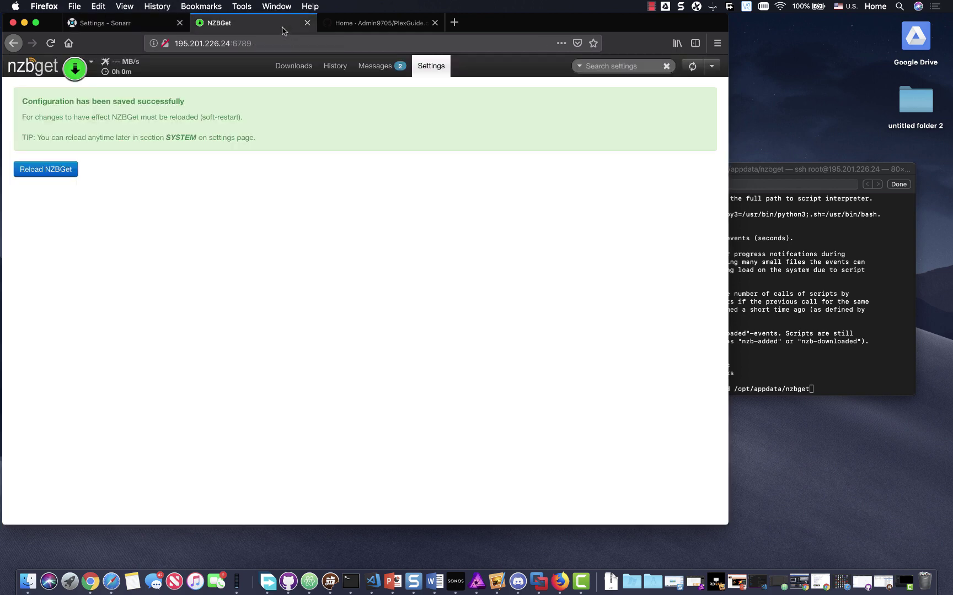
click(64, 168)
click(105, 22)
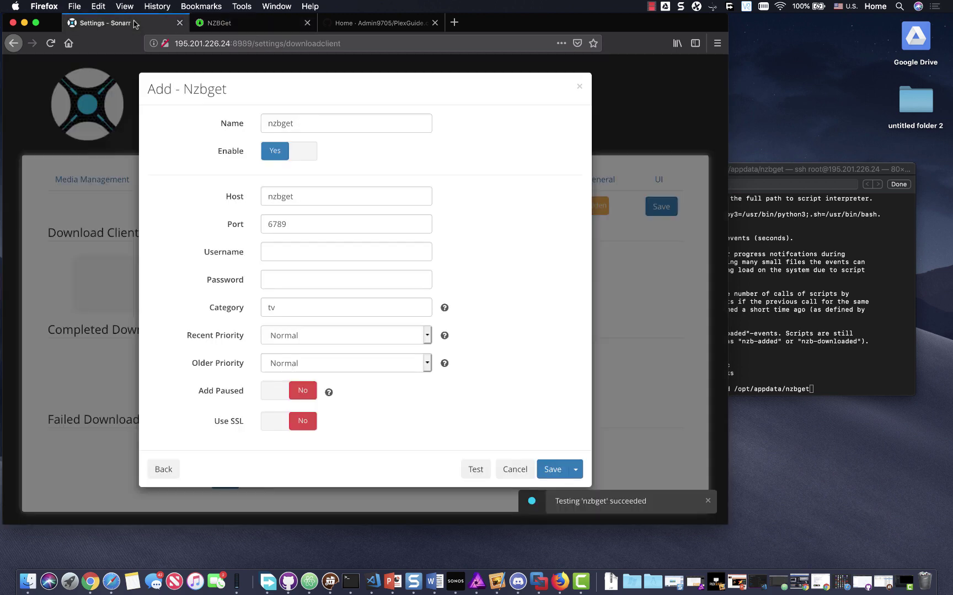
- Change the Host to 0.0.0.0, restore it to nzbget, and retest the connection
double_click(298, 200)
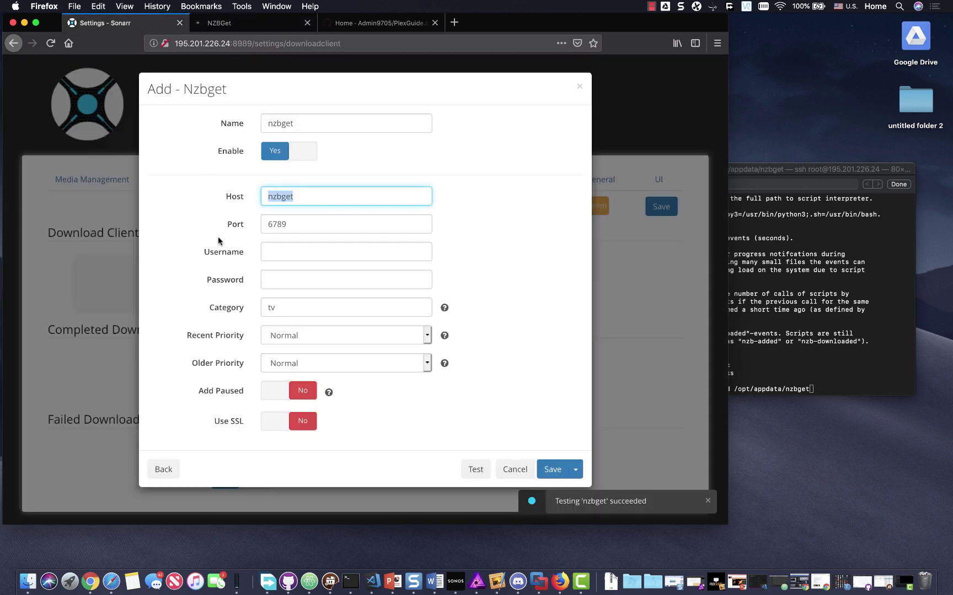
text(0.0.0.)
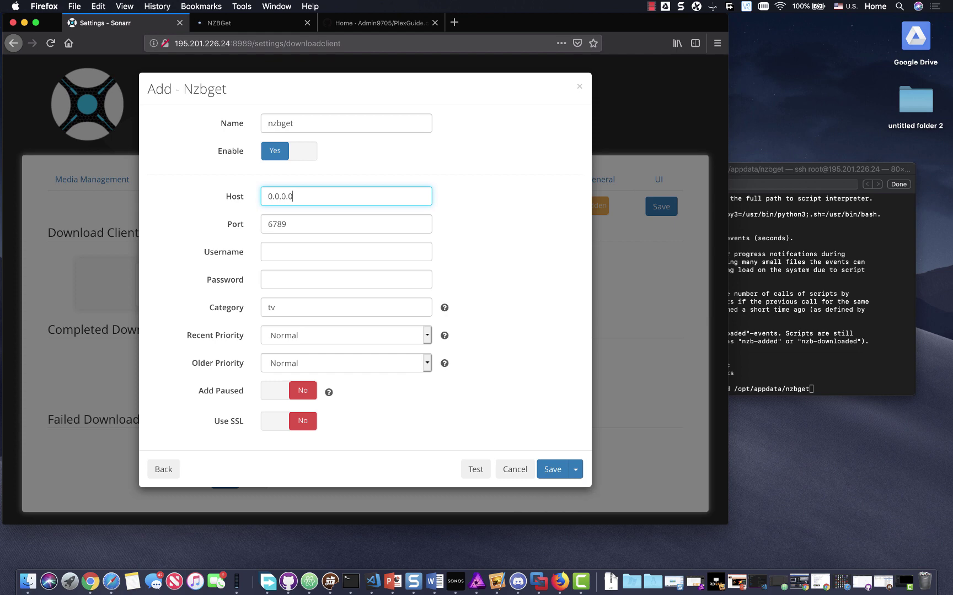
text(0)
key(super+a)
text(nzbget)
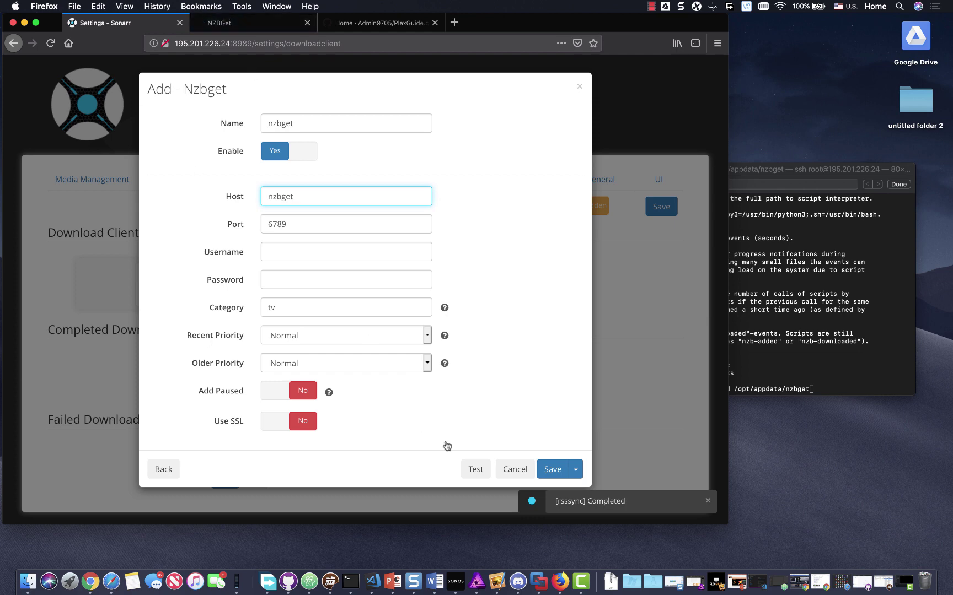
click(482, 473)
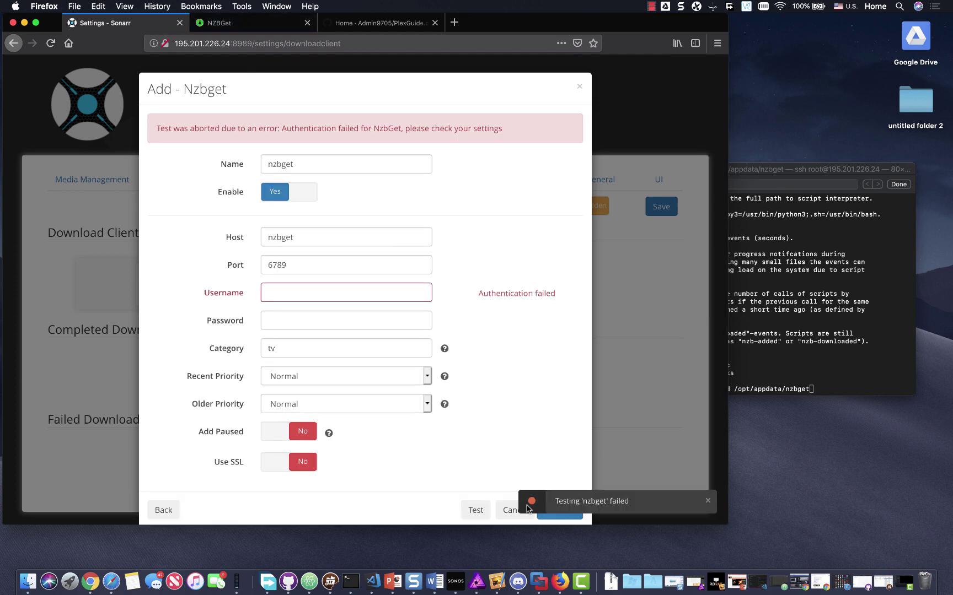
click(511, 510)
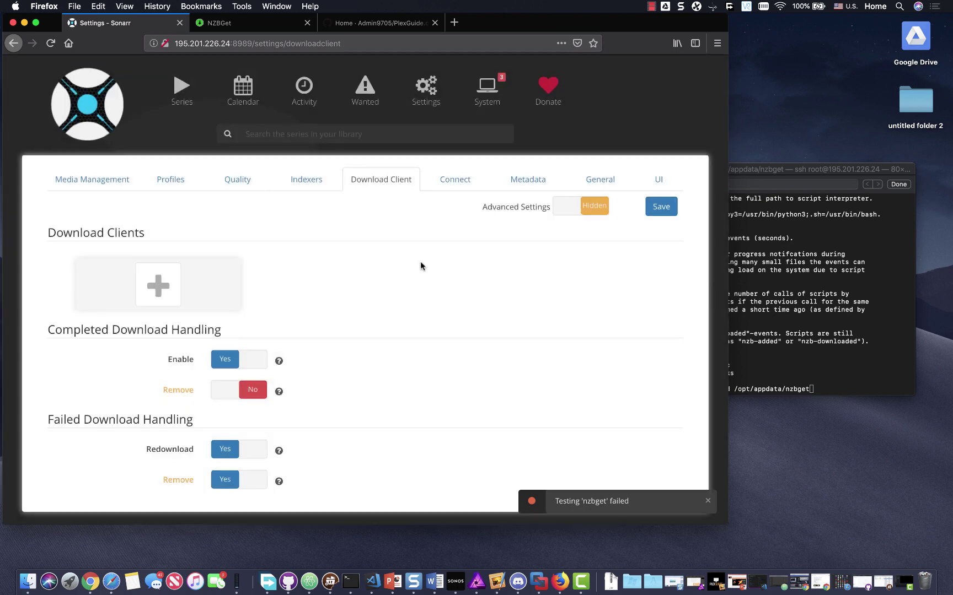